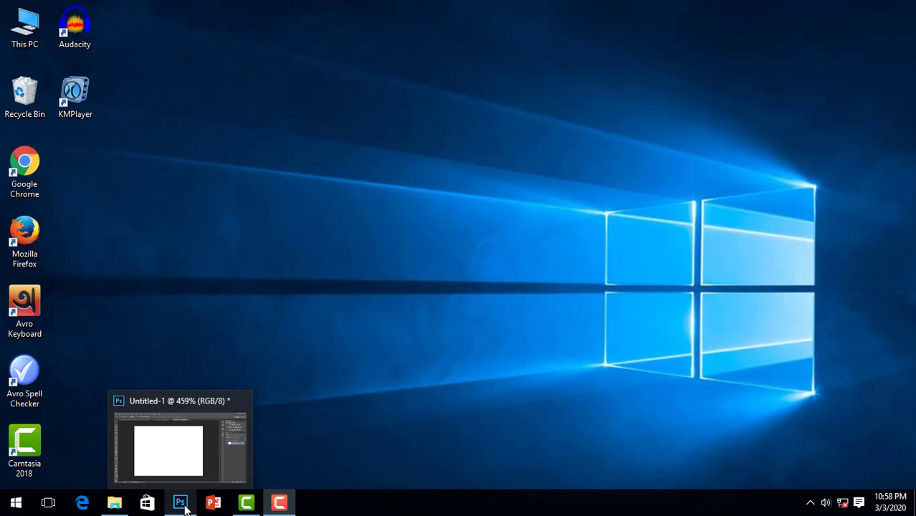
Return to the blank Untitled-1 and check the New document width and height without creating one
left_click(180, 505)
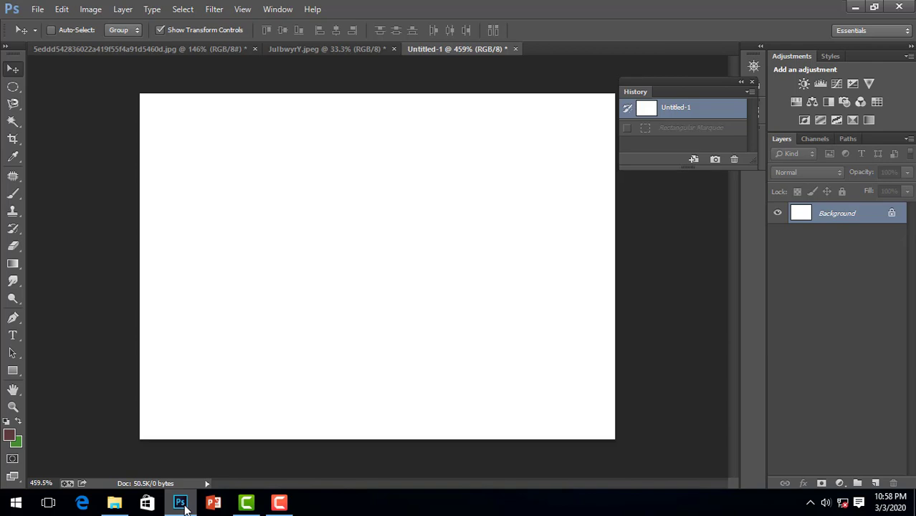
left_click(37, 9)
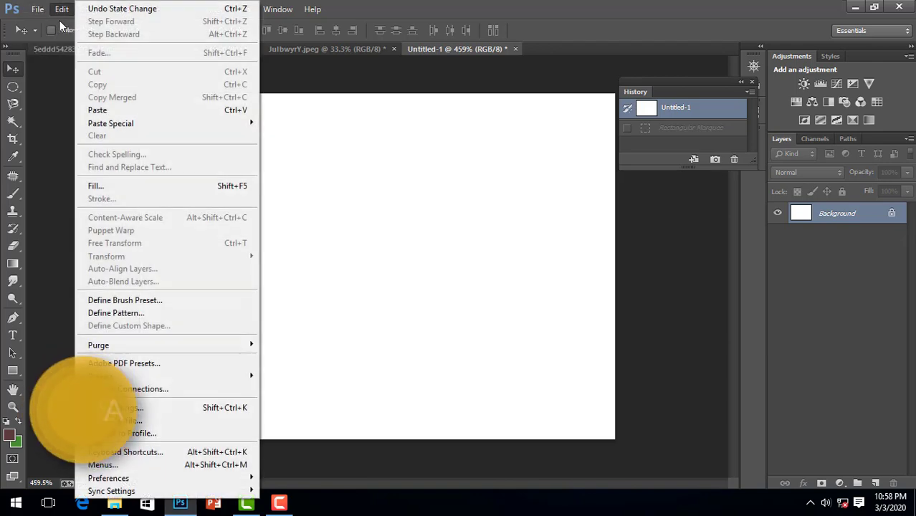
mouse_move(38, 9)
left_click(43, 22)
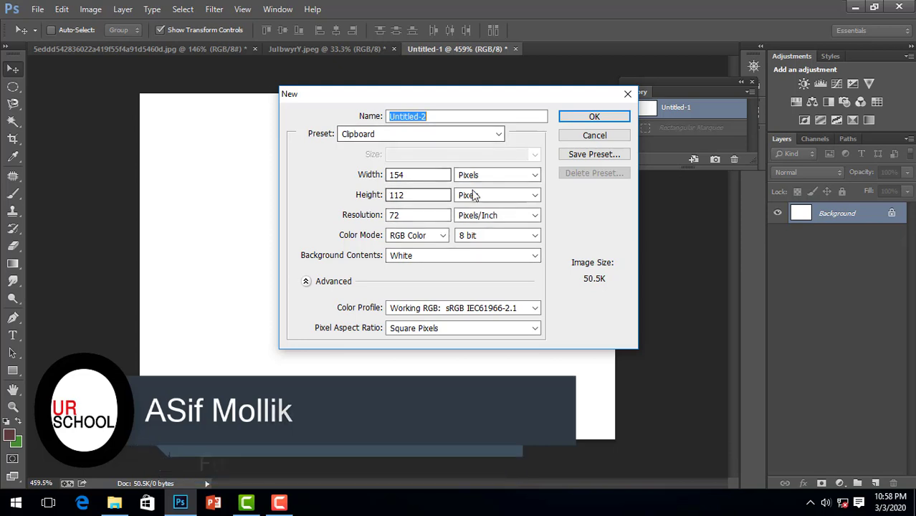
left_click(417, 174)
left_click_drag(414, 175, 399, 175)
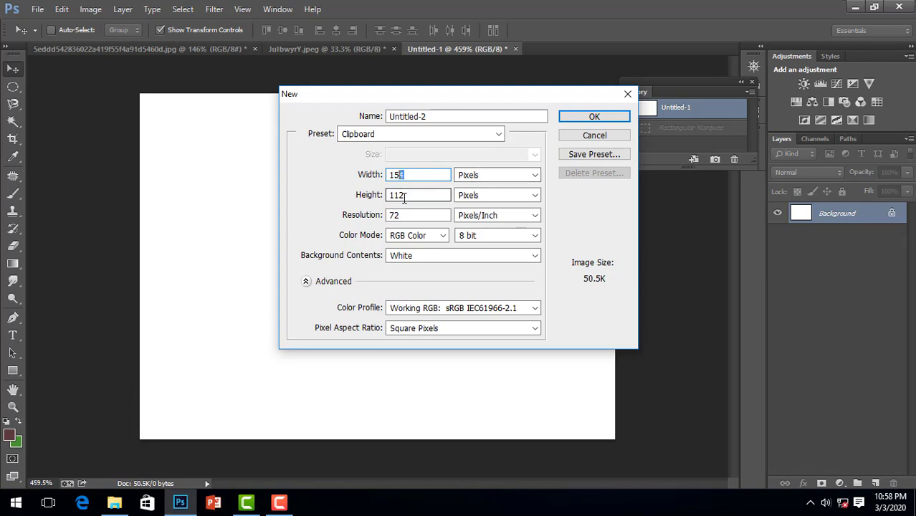
double_click(405, 198)
left_click(606, 134)
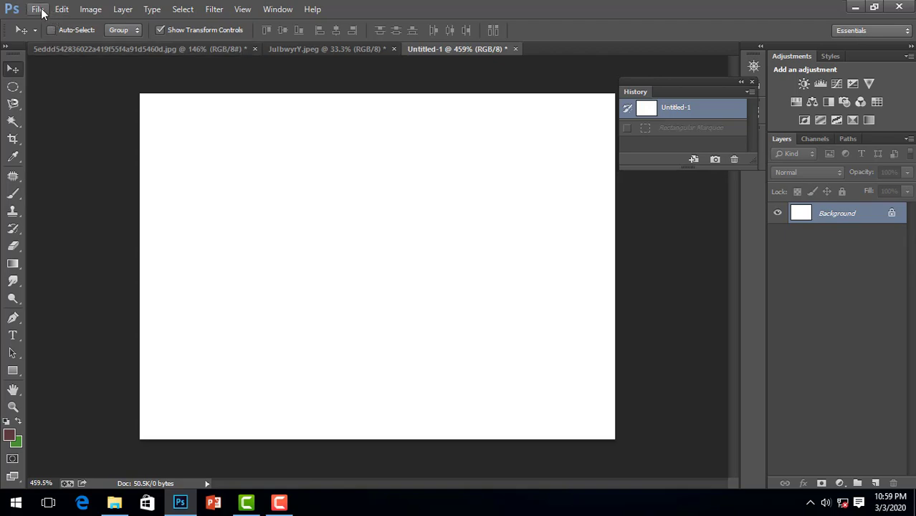
Open the cartoon boy image Untitled-2.png from the Pictures folder
left_click(37, 8)
left_click(44, 34)
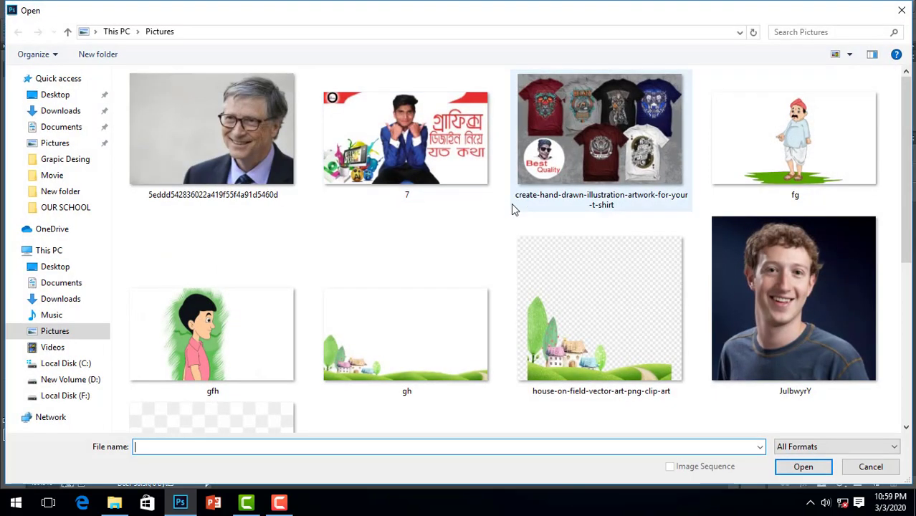
scroll(513, 208, "down", 5)
scroll(530, 222, "up", 5)
scroll(543, 229, "down", 5)
left_click(569, 143)
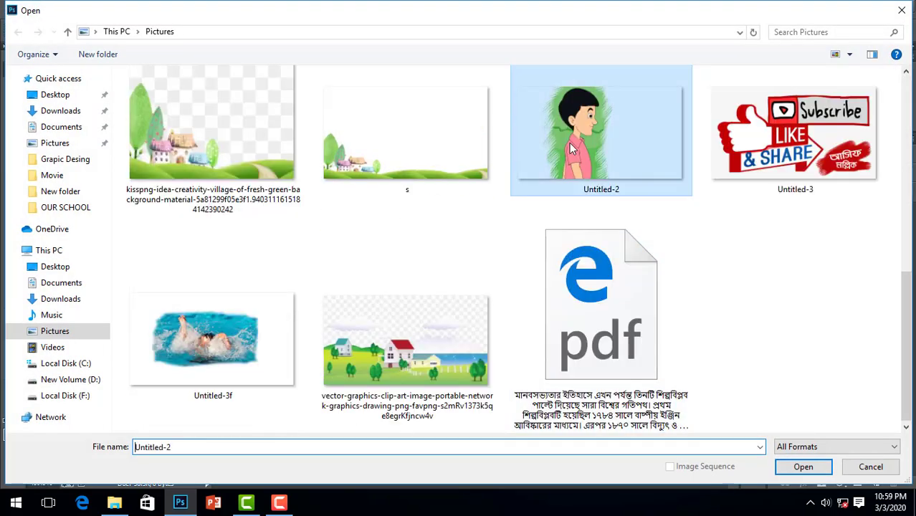
double_click(569, 142)
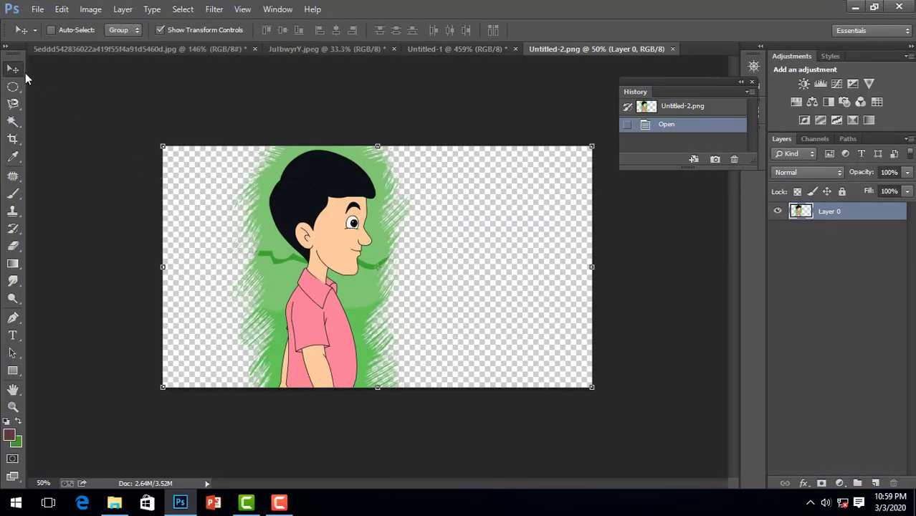
Test moving the boy with the Move tool, then revert via the History snapshot
left_click(13, 87)
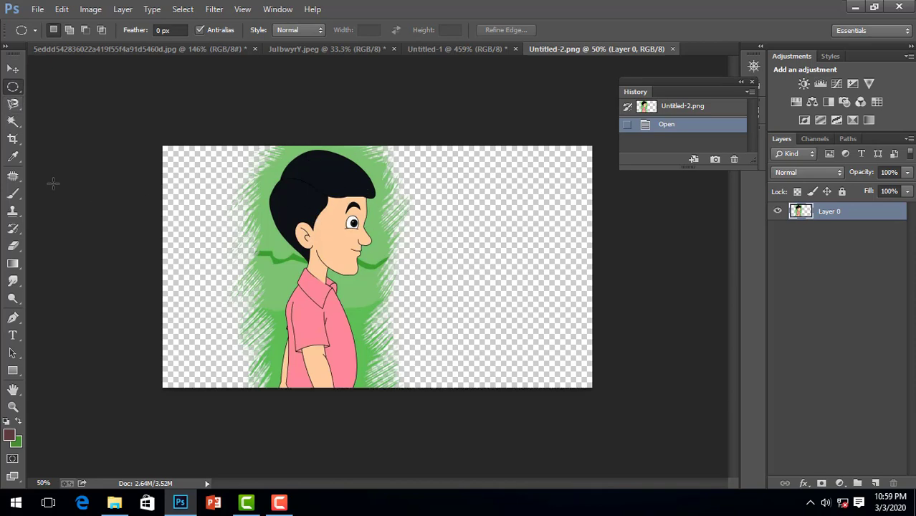
left_click(13, 69)
mouse_move(331, 256)
left_mouse_down()
mouse_move(374, 244)
mouse_move(372, 252)
mouse_move(237, 284)
mouse_move(341, 237)
left_mouse_up()
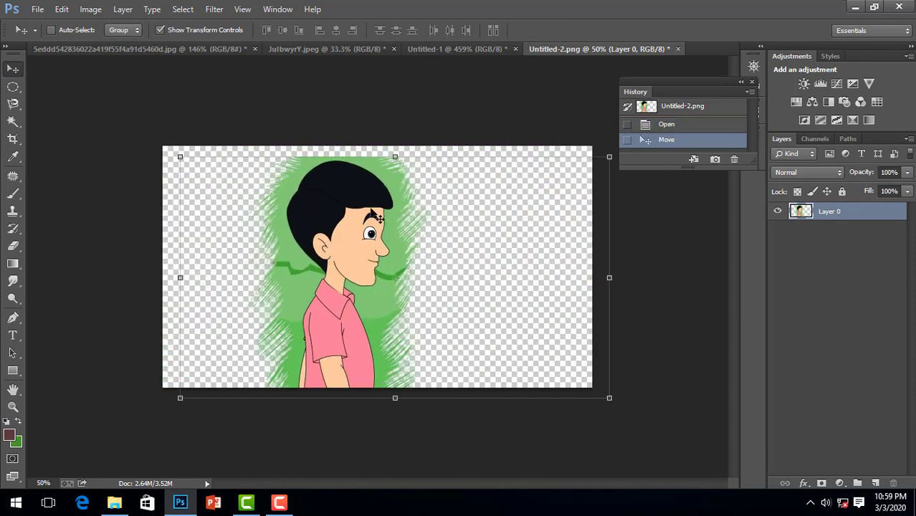
left_click(161, 30)
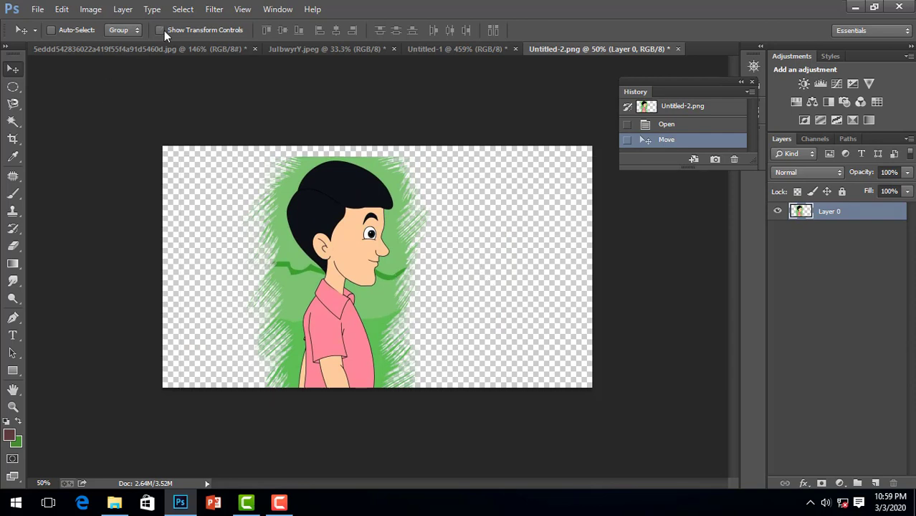
left_click(164, 30)
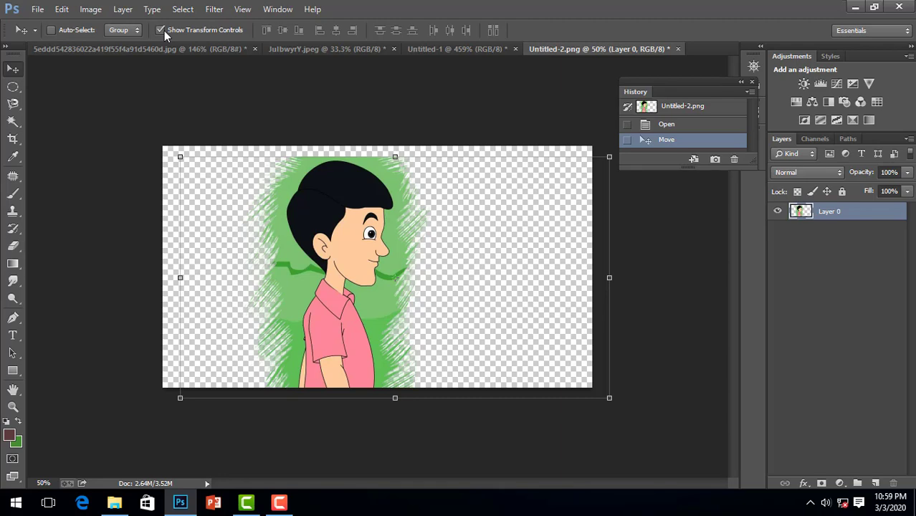
left_click_drag(423, 265, 470, 247)
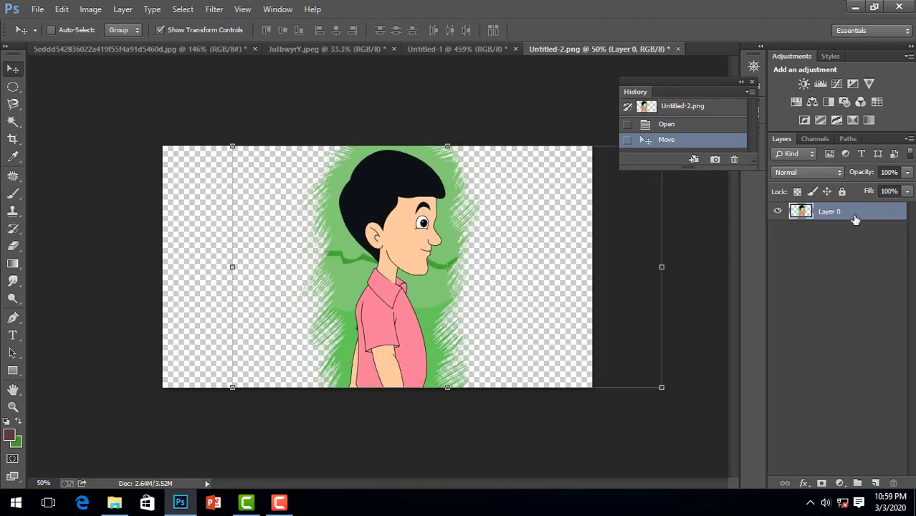
left_click(714, 108)
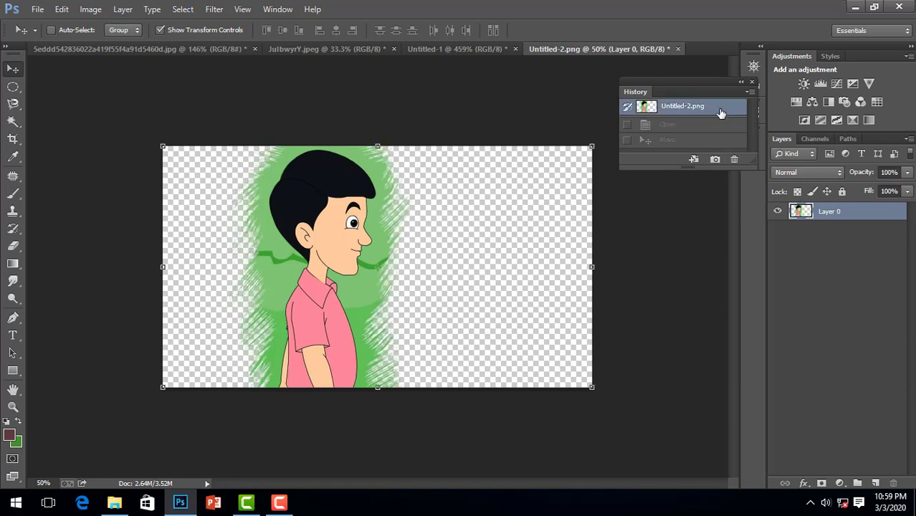
Browse the smiling man and JulbwyrY.jpeg portrait tabs, then return to the cartoon boy
left_click(164, 50)
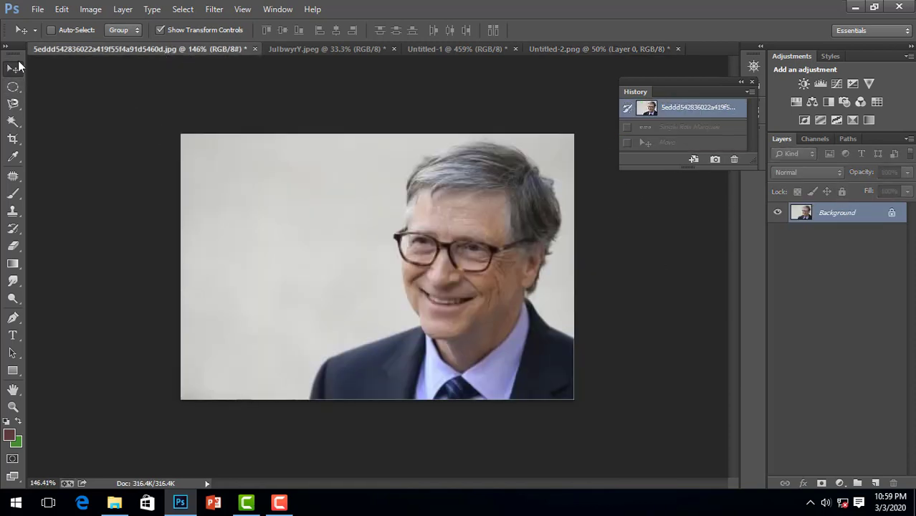
left_click(14, 88)
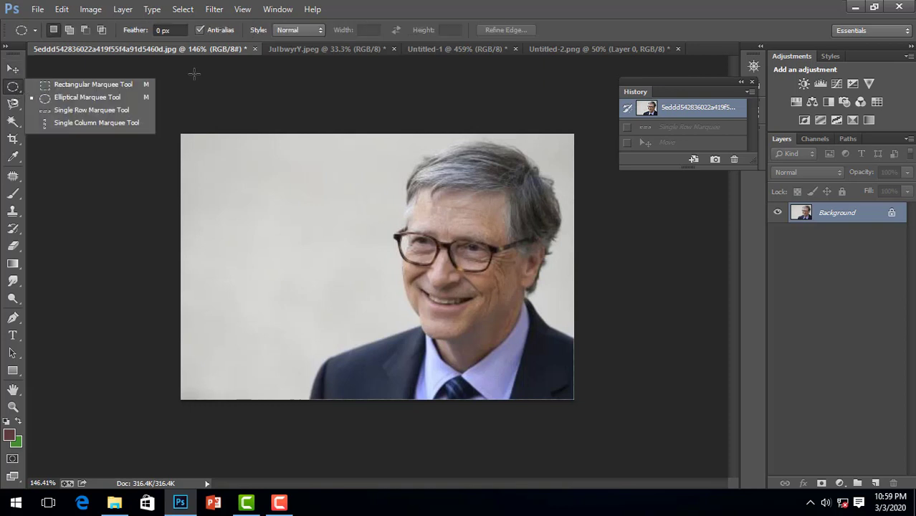
left_click(331, 50)
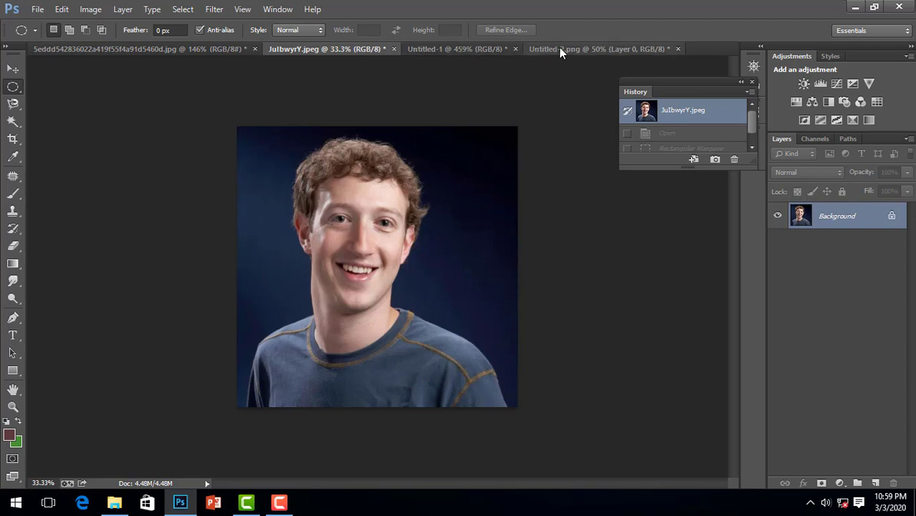
left_click(560, 48)
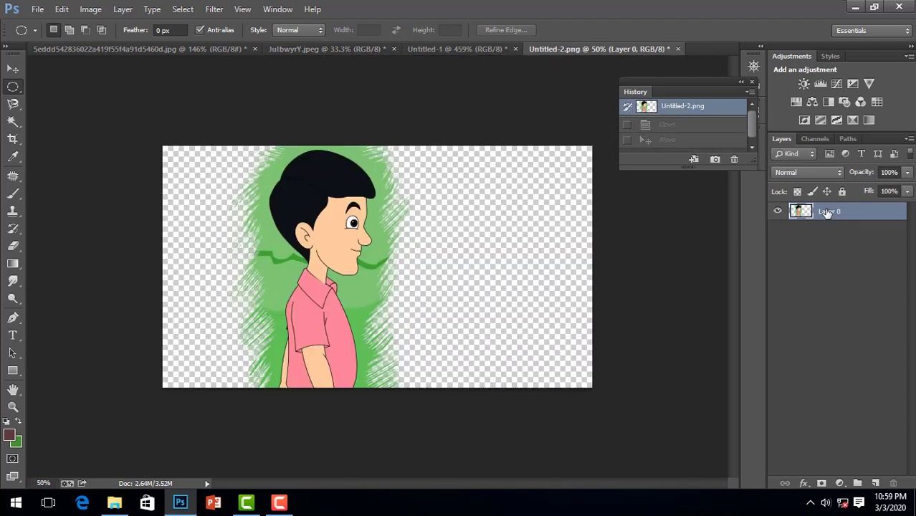
Create a new white 154 × 112 px document and zoom in on it
left_click(32, 10)
left_click(57, 22)
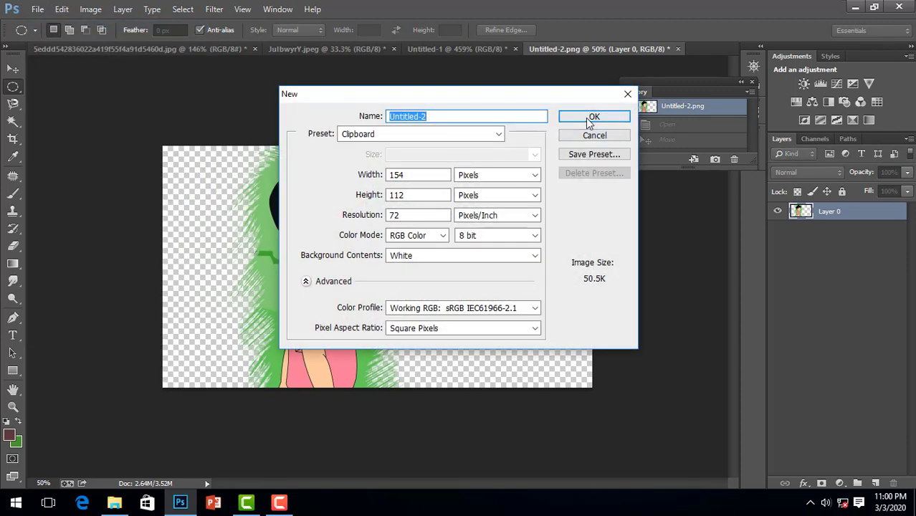
left_click(595, 116)
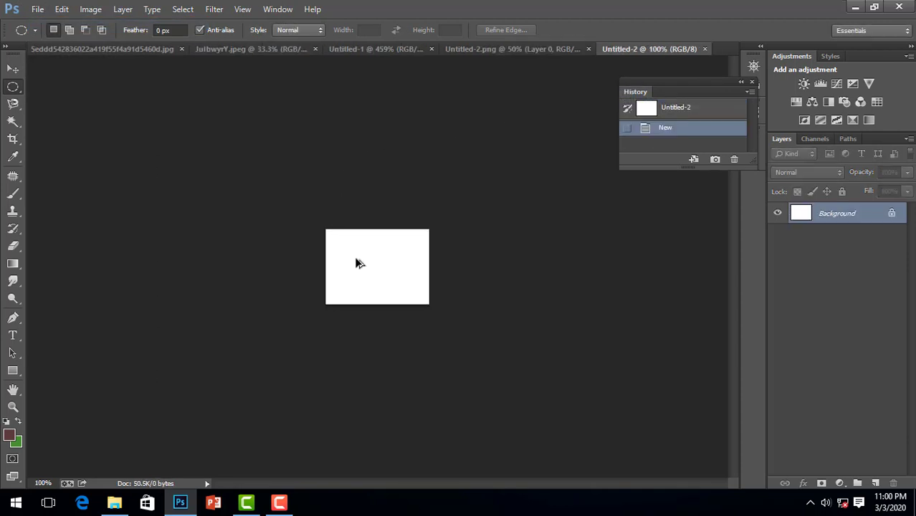
scroll(356, 259, "up", 3)
scroll(358, 263, "up", 2)
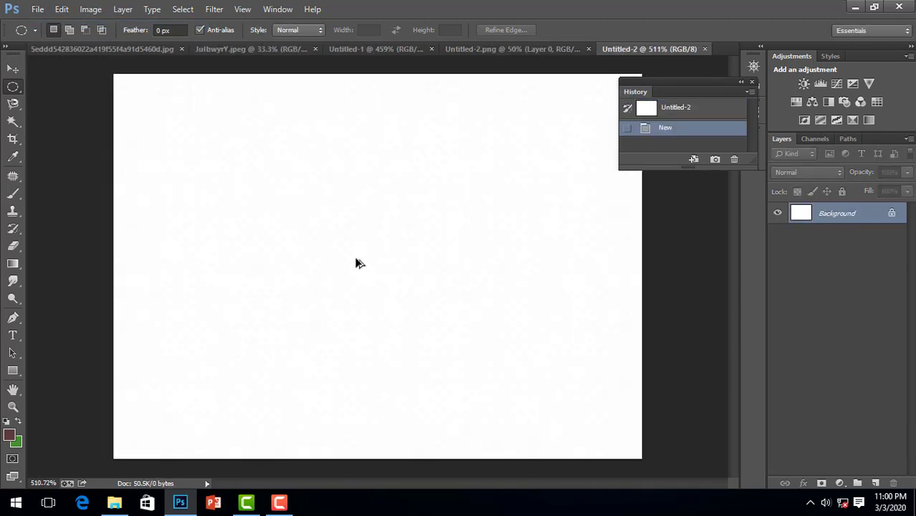
Select a rectangle in the upper-left area with the Rectangular Marquee and fill it green
right_click(13, 87)
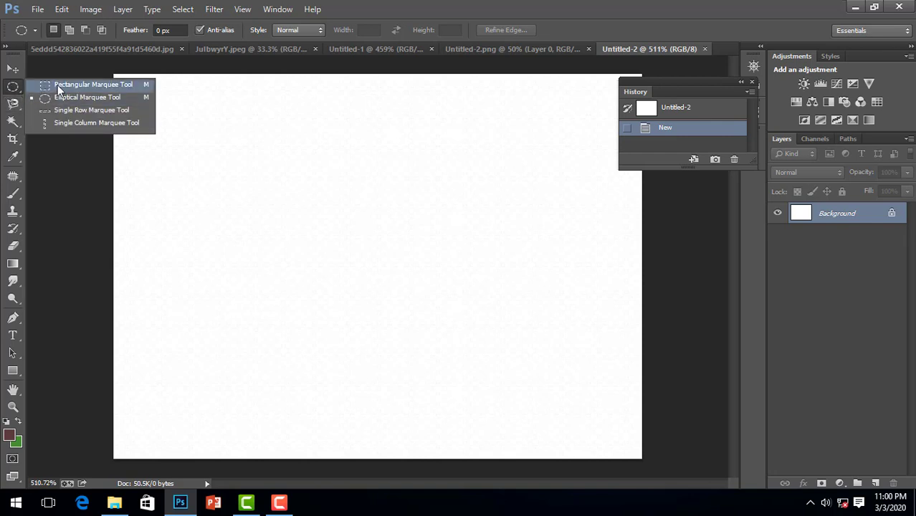
left_click(58, 84)
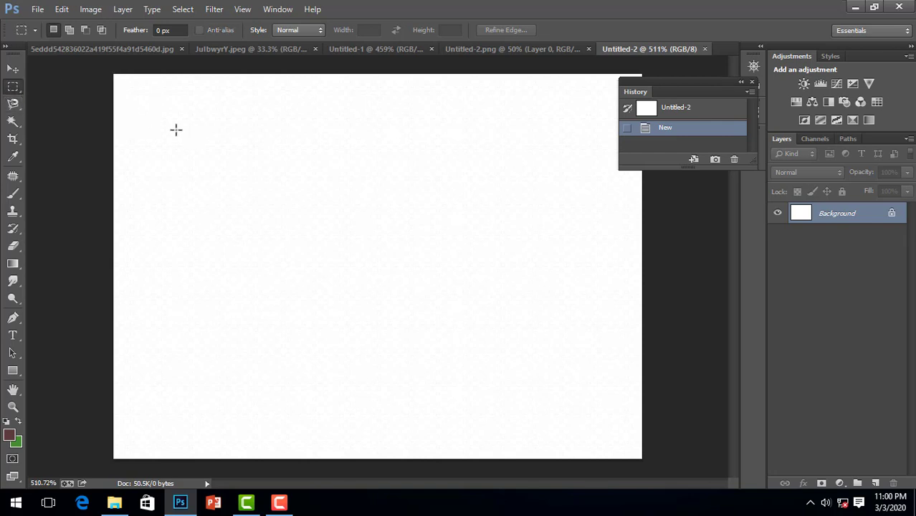
left_click_drag(175, 125, 441, 292)
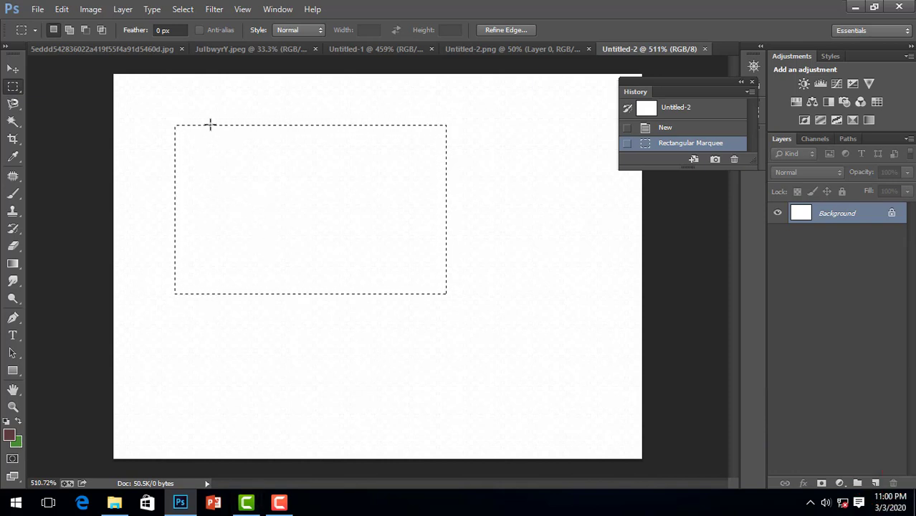
left_click_drag(200, 112, 435, 307)
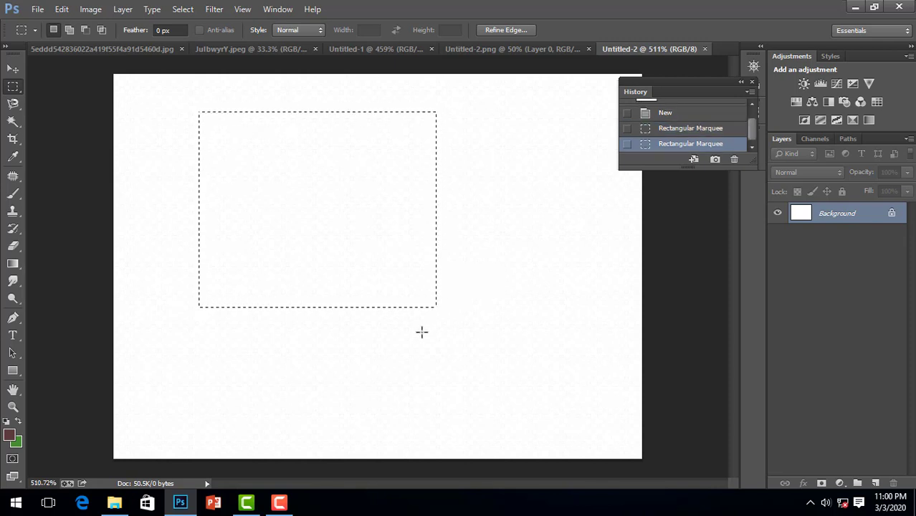
key("ctrl+BackSpace")
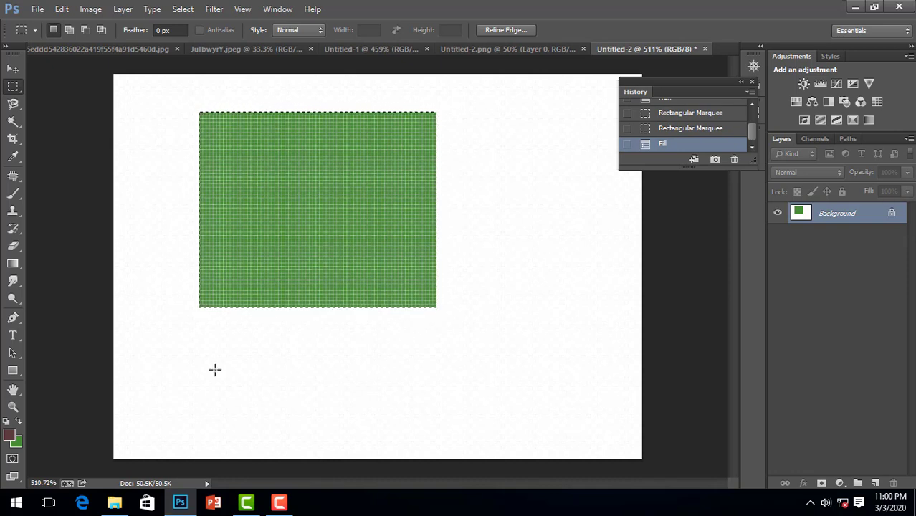
Change the background colour to a brighter lime green and refill the rectangle
left_click(19, 443)
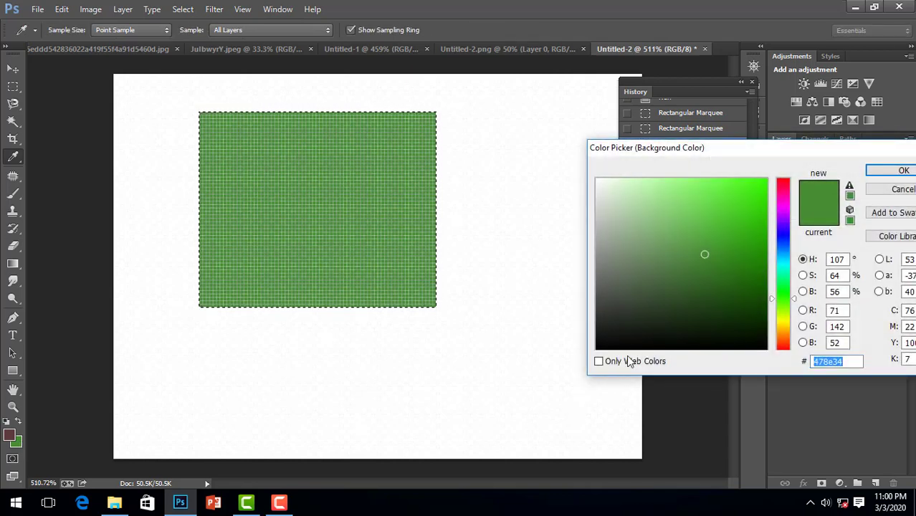
left_click_drag(734, 272, 752, 198)
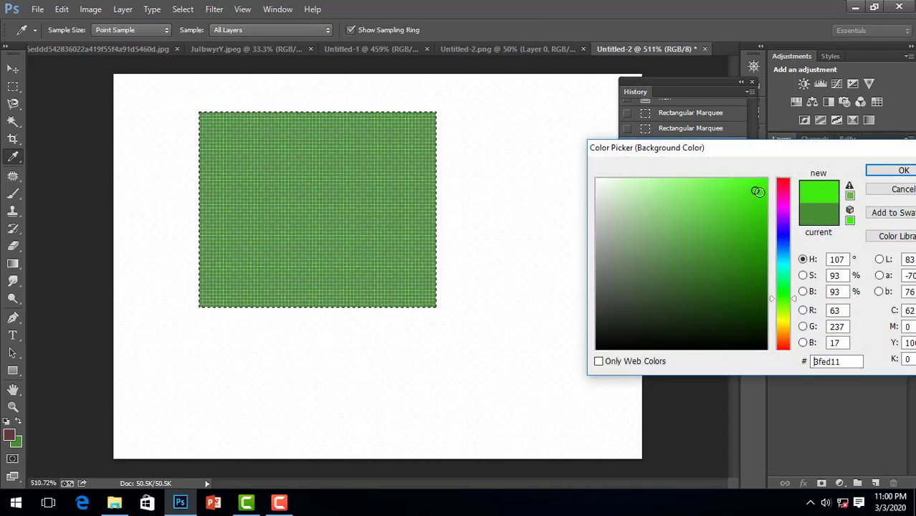
left_click(896, 171)
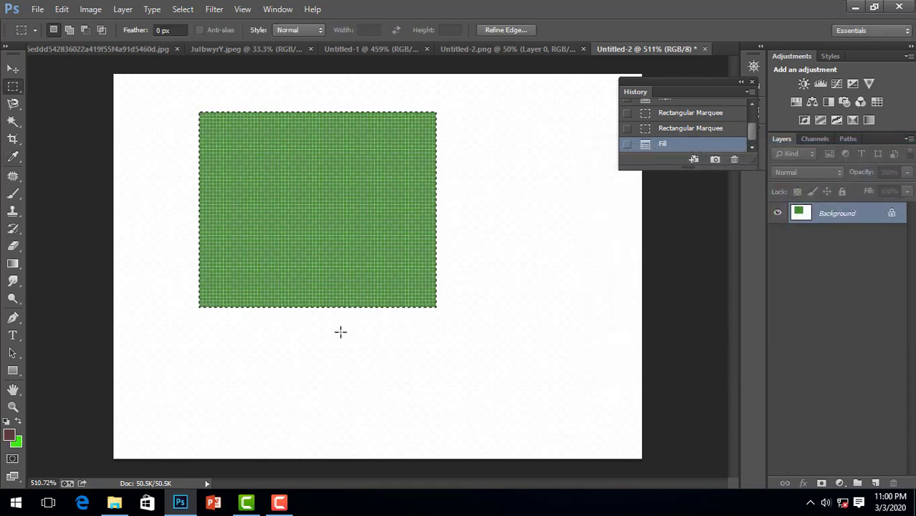
key("ctrl+BackSpace")
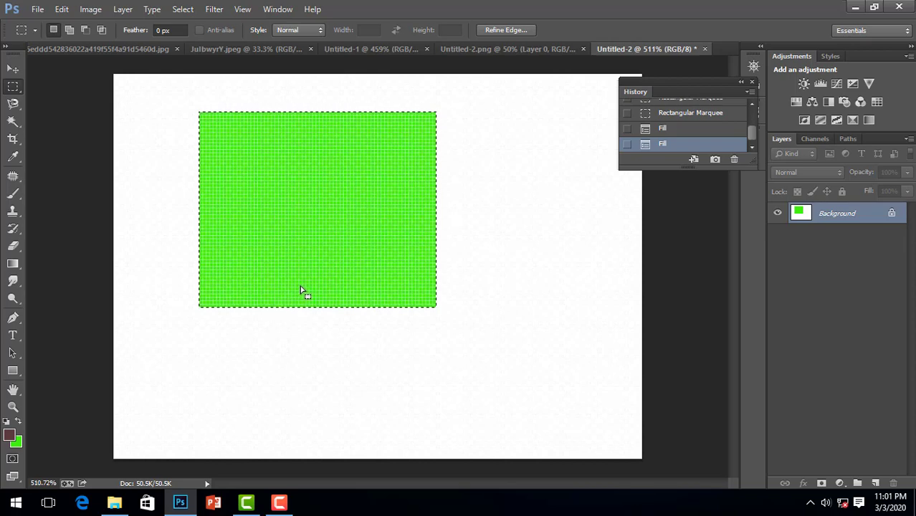
Zoom in and out around the lime green rectangle to inspect it
scroll(301, 289, "down", 2)
scroll(301, 289, "down", 1)
scroll(301, 289, "down", 1)
scroll(302, 289, "up", 2)
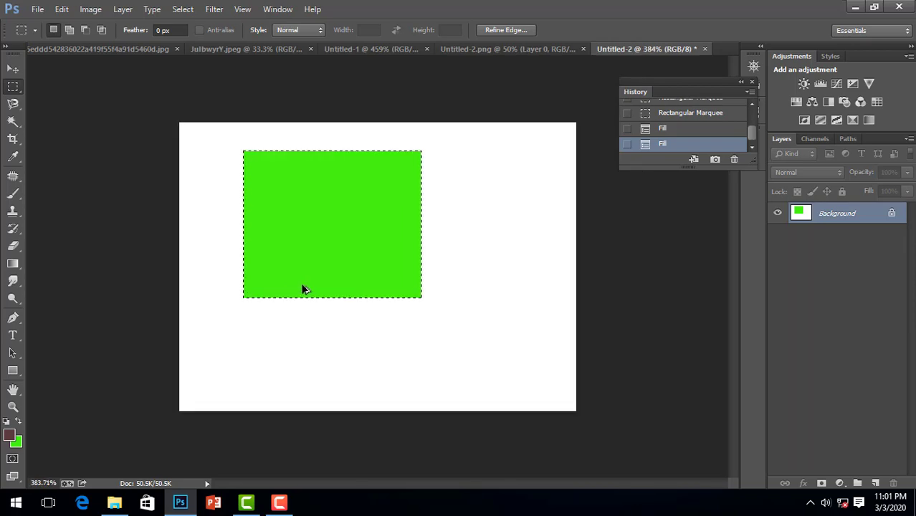
scroll(335, 240, "up", 2)
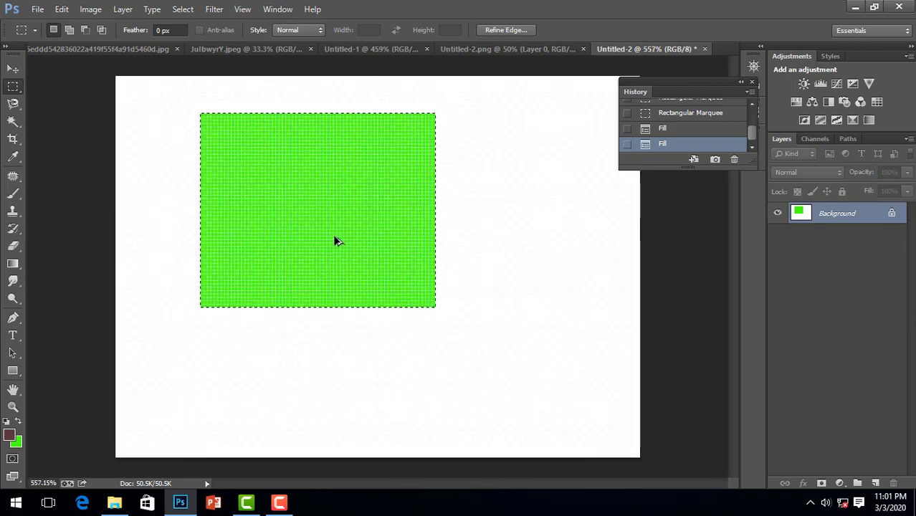
scroll(337, 241, "up", 2)
scroll(335, 239, "up", 1)
scroll(335, 240, "down", 2)
scroll(335, 239, "down", 1)
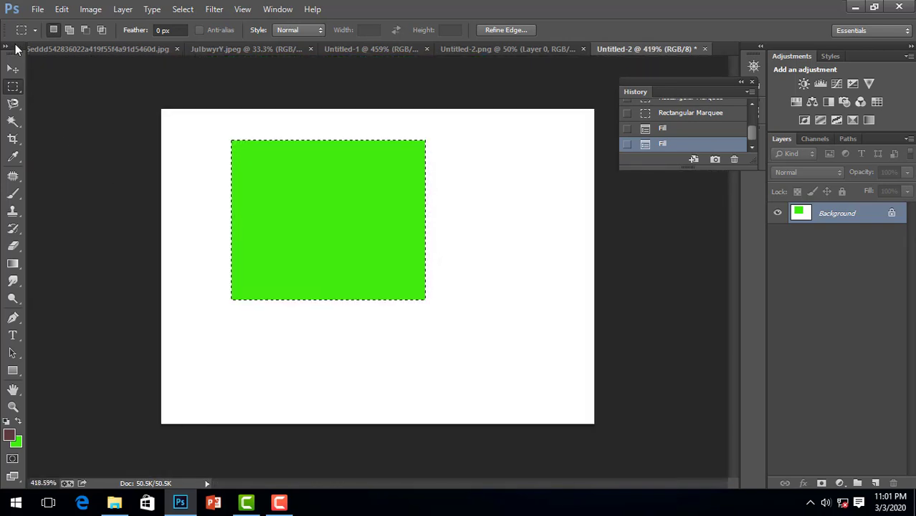
scroll(344, 241, "up", 2)
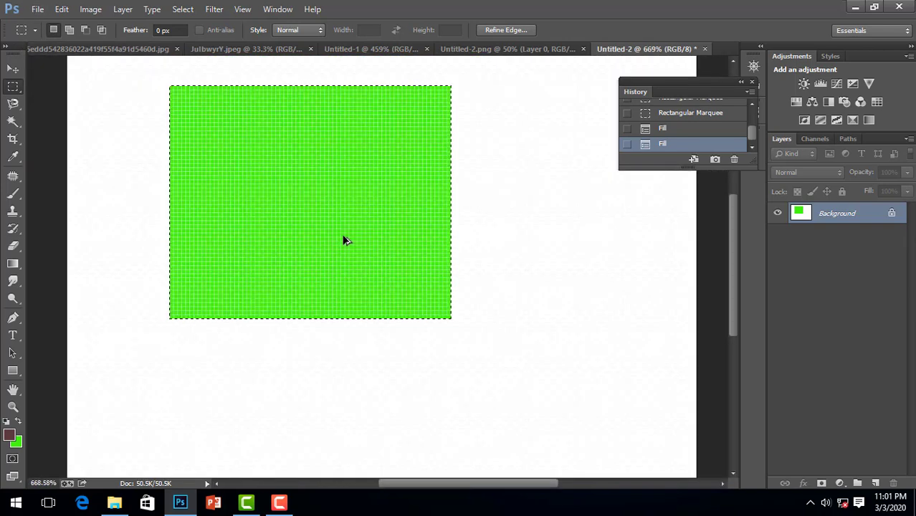
scroll(343, 241, "down", 2)
scroll(256, 184, "up", 2)
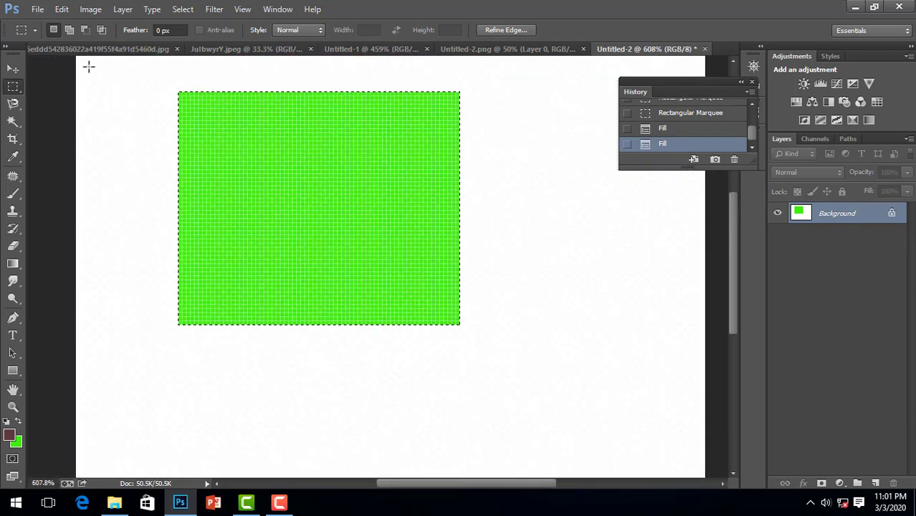
Make a new document with Width 1080, Height 720 and Resolution 800 pixels/inch
left_click(37, 9)
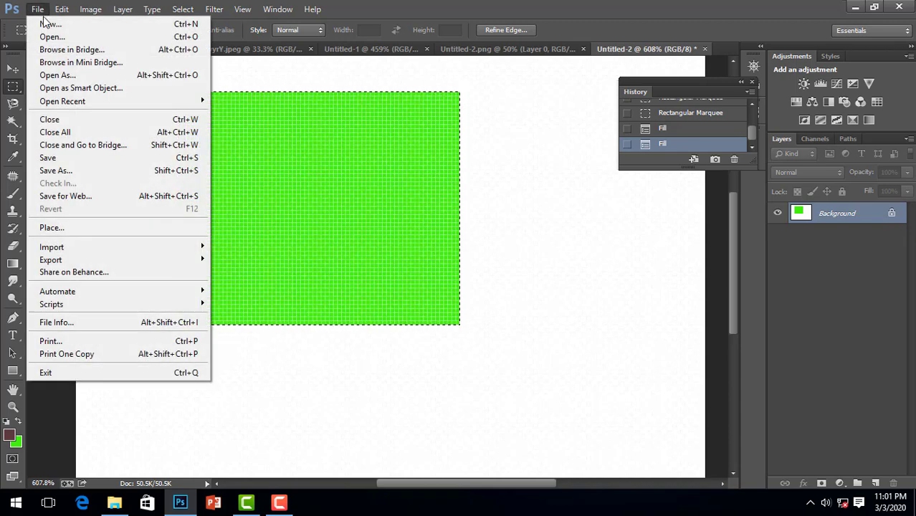
left_click(45, 26)
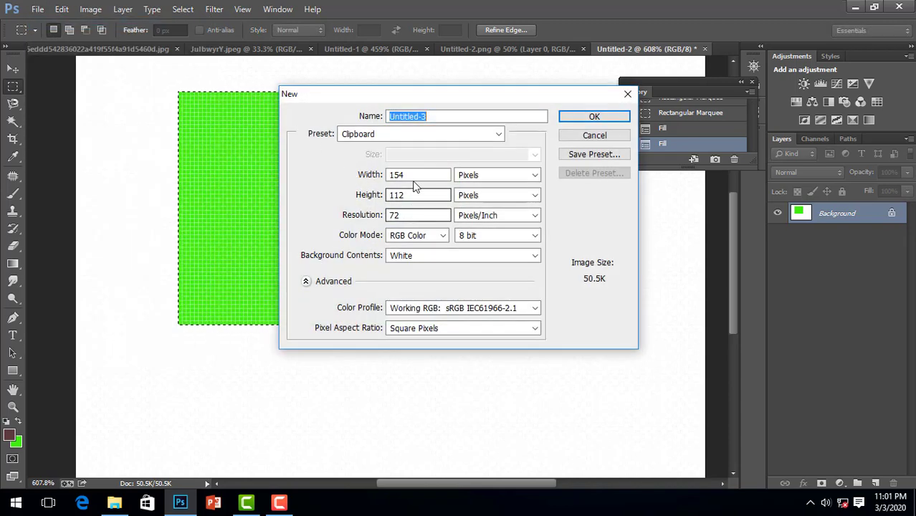
left_click_drag(414, 174, 321, 180)
type("1")
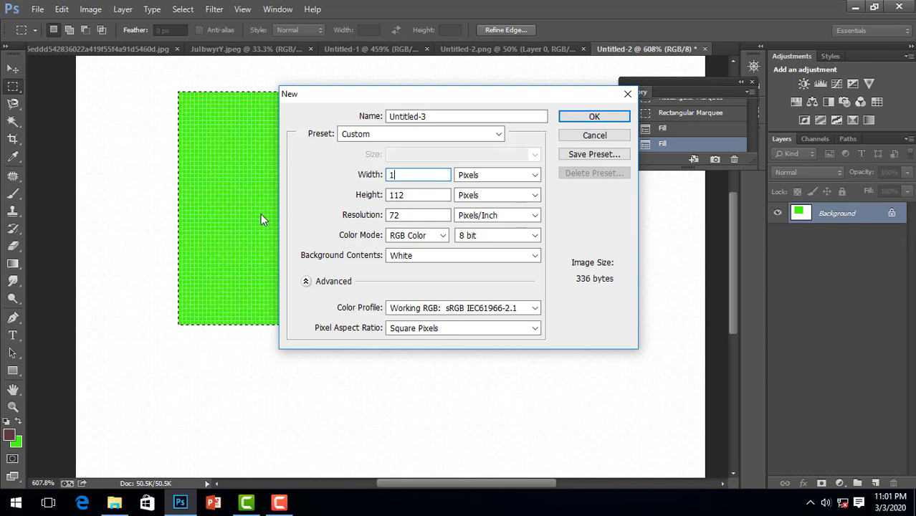
type("080")
double_click(405, 195)
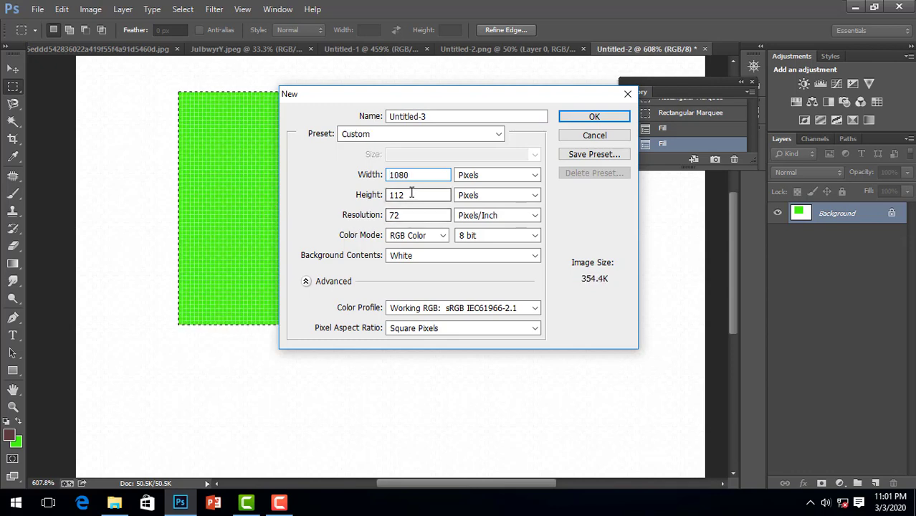
key("BackSpace")
type("720")
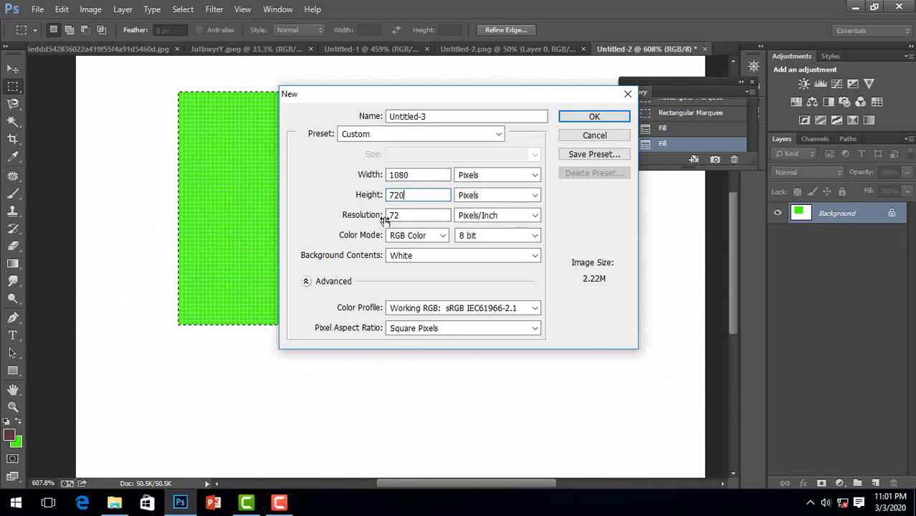
double_click(414, 219)
key("BackSpace")
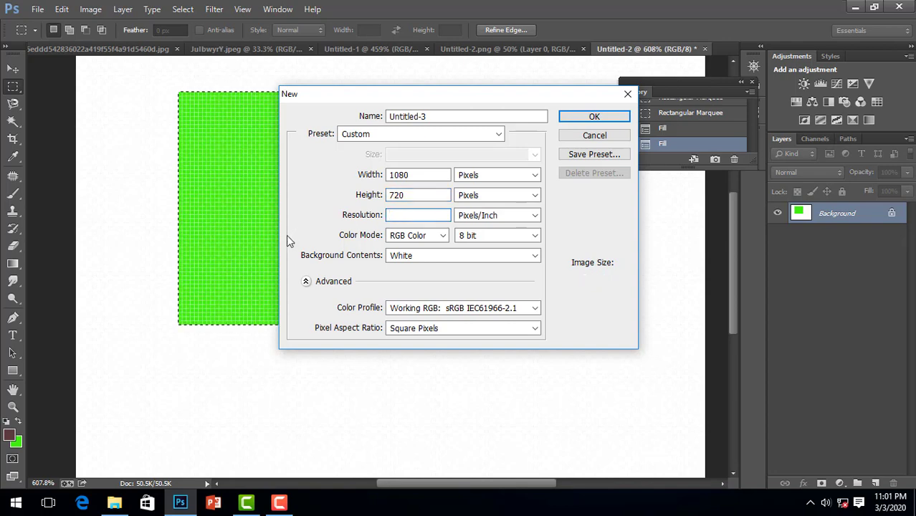
type("800")
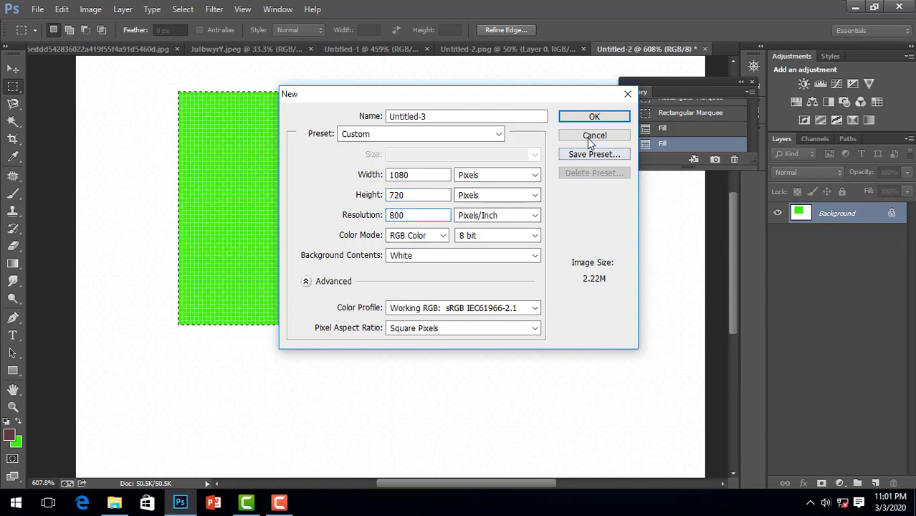
left_click(587, 136)
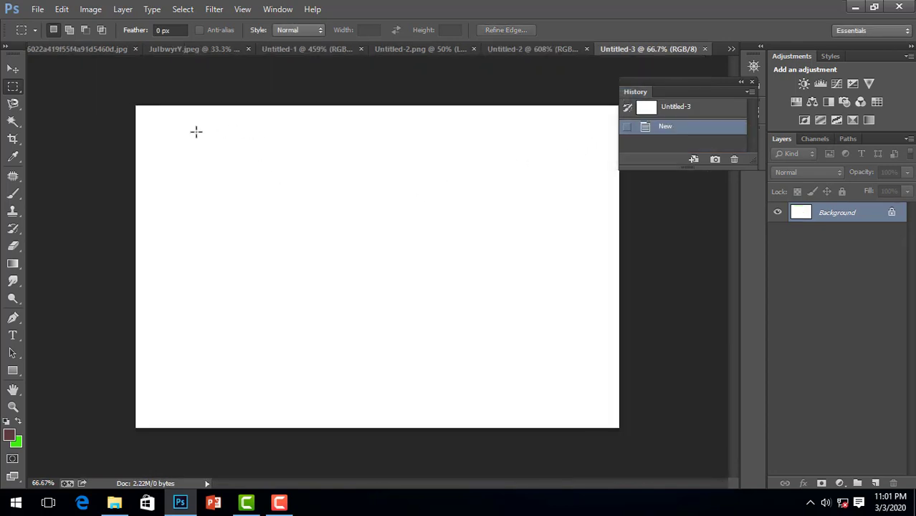
Fill a rectangle at the canvas's upper left with the bright green background colour
left_click_drag(196, 131, 385, 251)
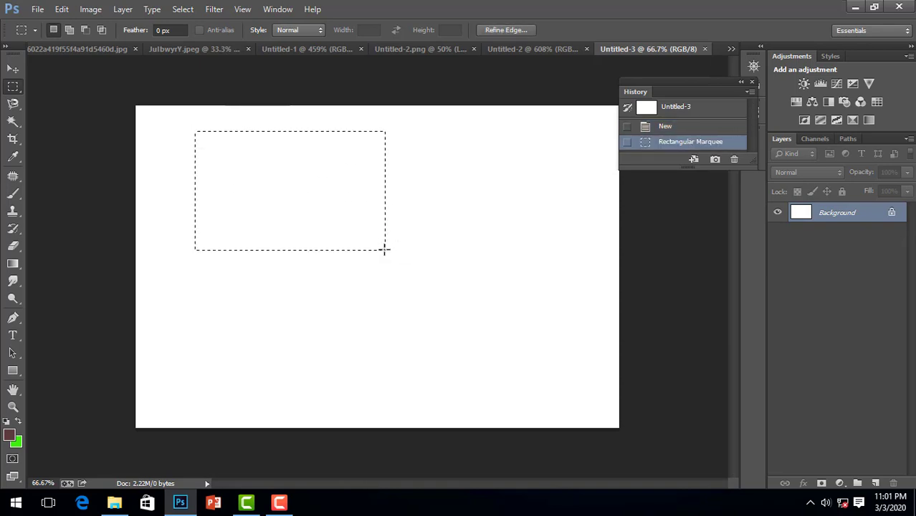
key("ctrl+BackSpace")
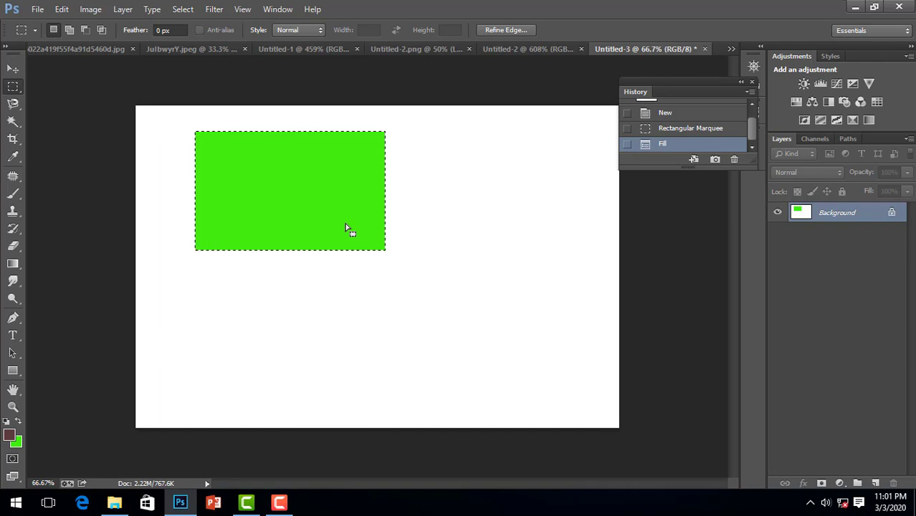
scroll(325, 210, "up", 1, "alt")
scroll(325, 210, "up", 1, "alt")
scroll(325, 210, "up", 2, "alt")
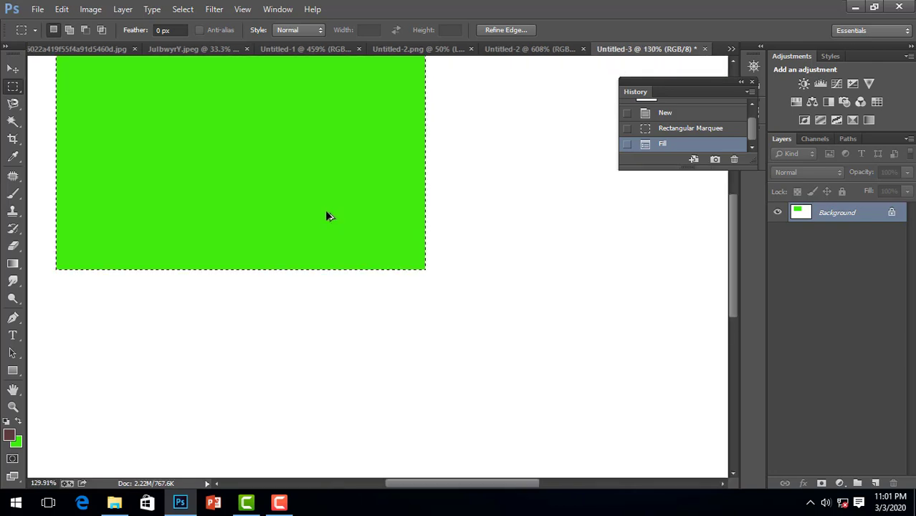
scroll(327, 214, "up", 1, "alt")
scroll(326, 213, "up", 1, "alt")
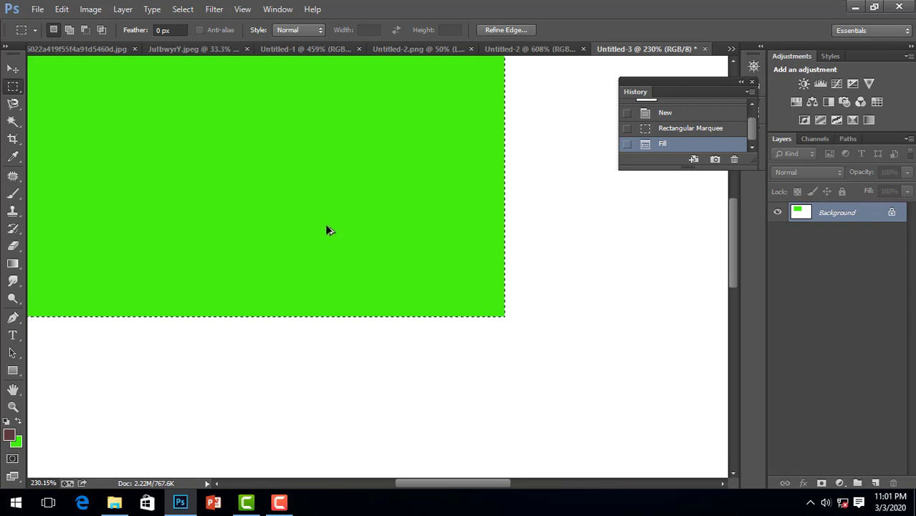
scroll(327, 230, "up", 1, "alt")
scroll(327, 230, "down", 1, "alt")
scroll(328, 230, "down", 1, "alt")
Switch to the Elliptical Marquee and draw an oval selection right of the green rectangle
scroll(327, 230, "down", 1, "alt")
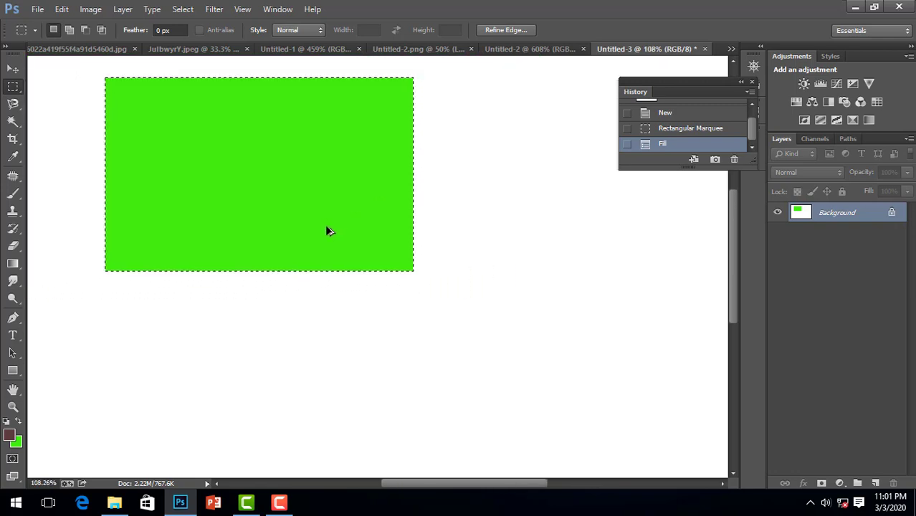
scroll(328, 230, "down", 1, "alt")
scroll(327, 231, "down", 1, "alt")
scroll(321, 233, "down", 1, "alt")
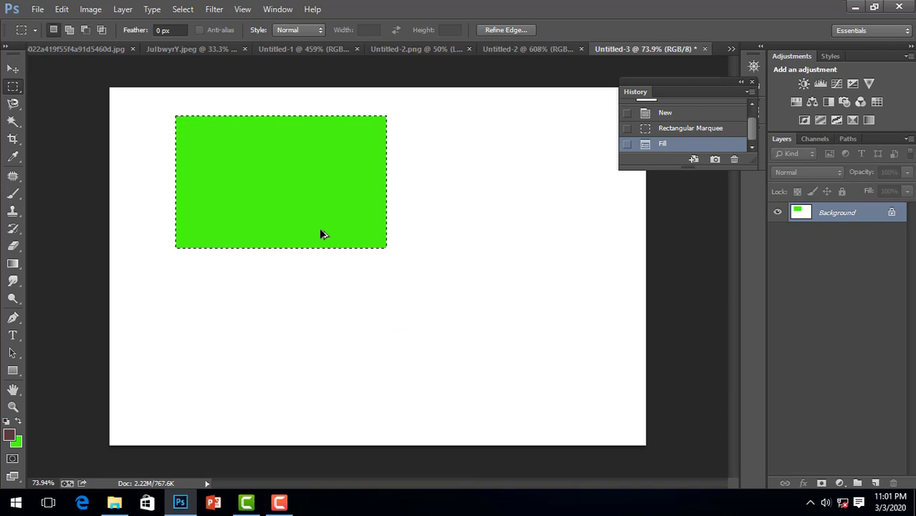
right_click(13, 87)
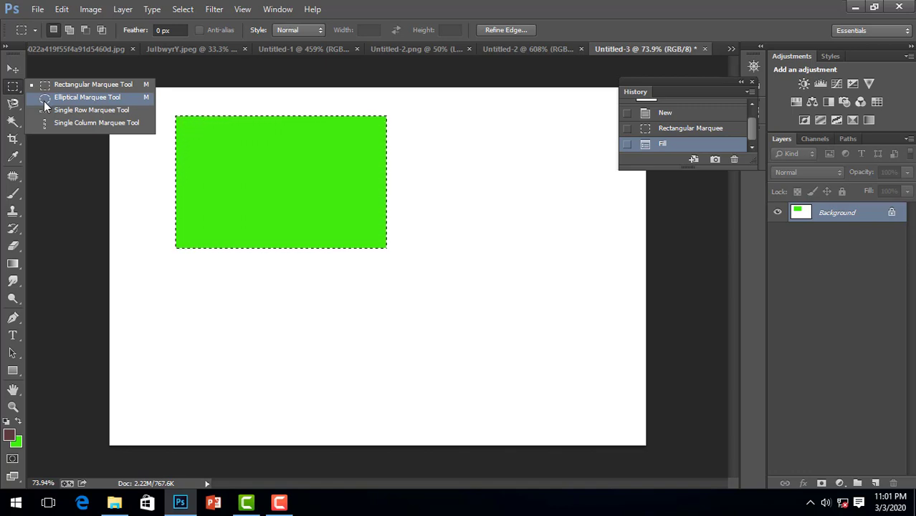
left_click(46, 101)
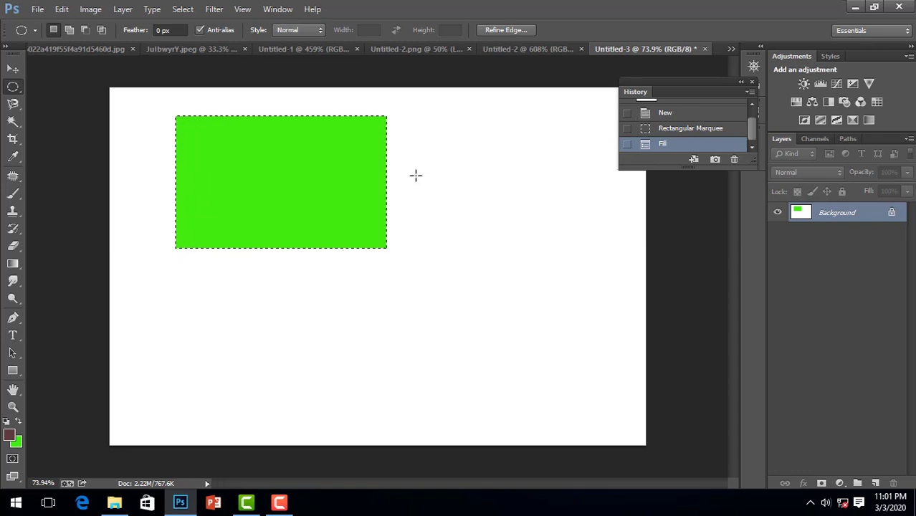
left_click_drag(416, 172, 544, 314)
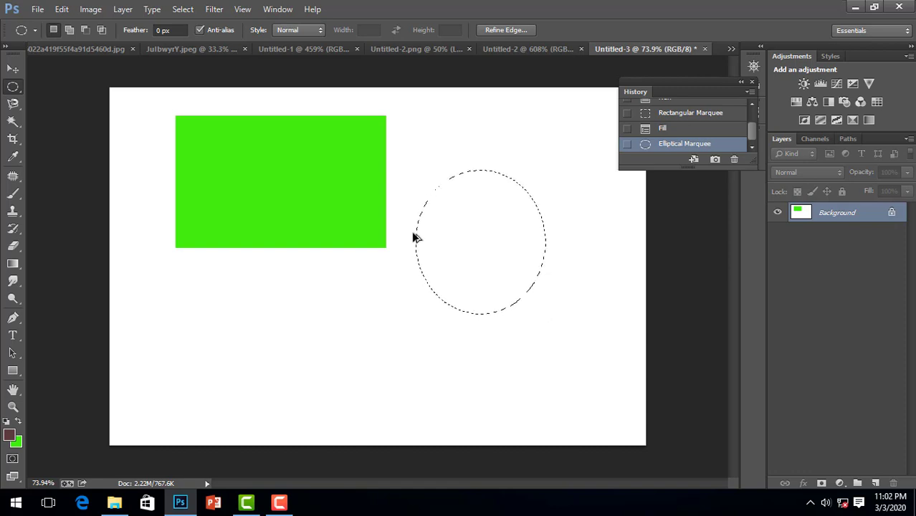
Nudge the green rectangle slightly, then draw a wide, flat oval selection over the lower left
left_click_drag(279, 281, 282, 281)
left_click_drag(271, 291, 382, 382)
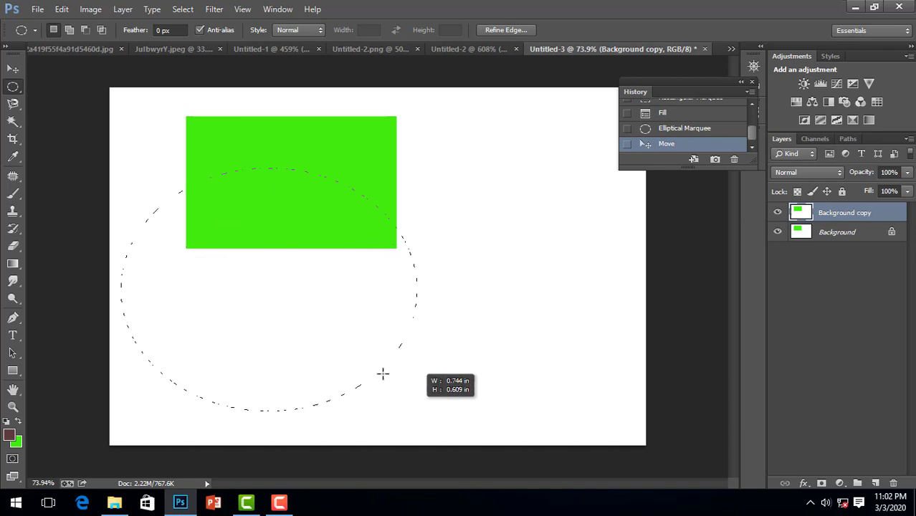
mouse_move(383, 382)
left_mouse_down()
mouse_move(455, 253)
mouse_move(364, 300)
mouse_move(274, 264)
mouse_move(253, 313)
mouse_move(347, 348)
mouse_move(357, 316)
mouse_move(282, 297)
mouse_move(259, 252)
mouse_move(364, 296)
mouse_move(346, 339)
mouse_move(331, 343)
mouse_move(319, 299)
mouse_move(317, 338)
mouse_move(316, 323)
left_mouse_up()
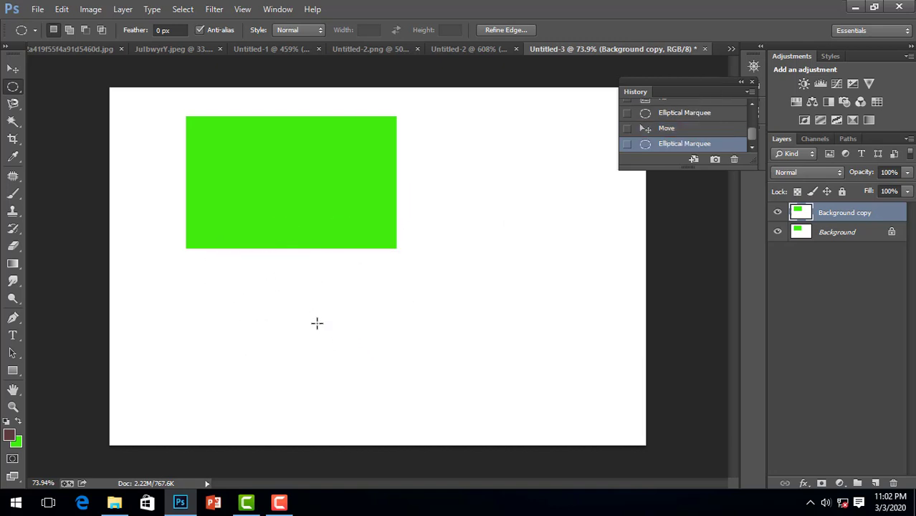
scroll(710, 102, "up", 5)
Revert to the blank Untitled-3 snapshot and select a wide rectangle across the canvas centre
left_click(677, 108)
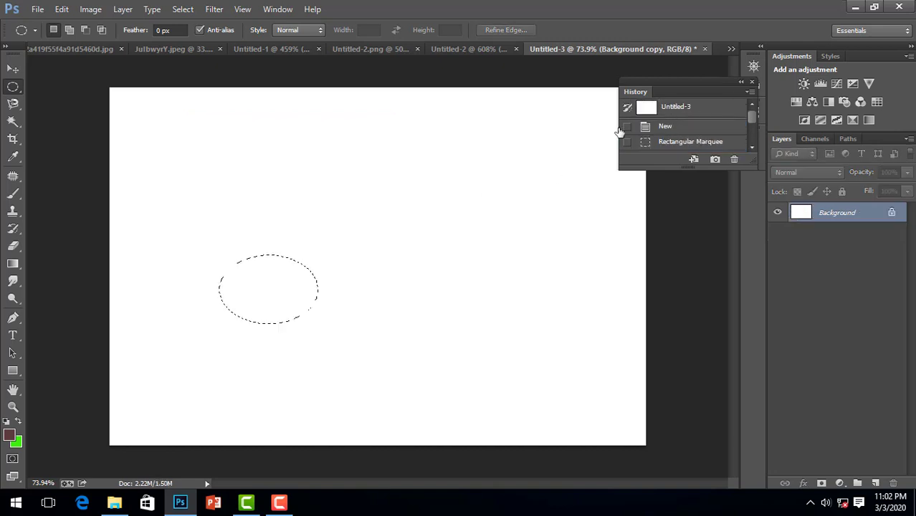
right_click(13, 86)
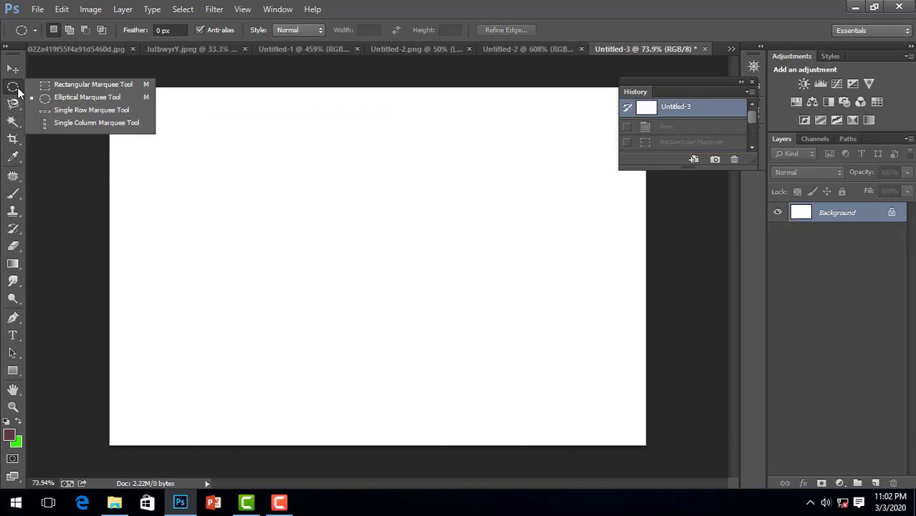
left_click(57, 87)
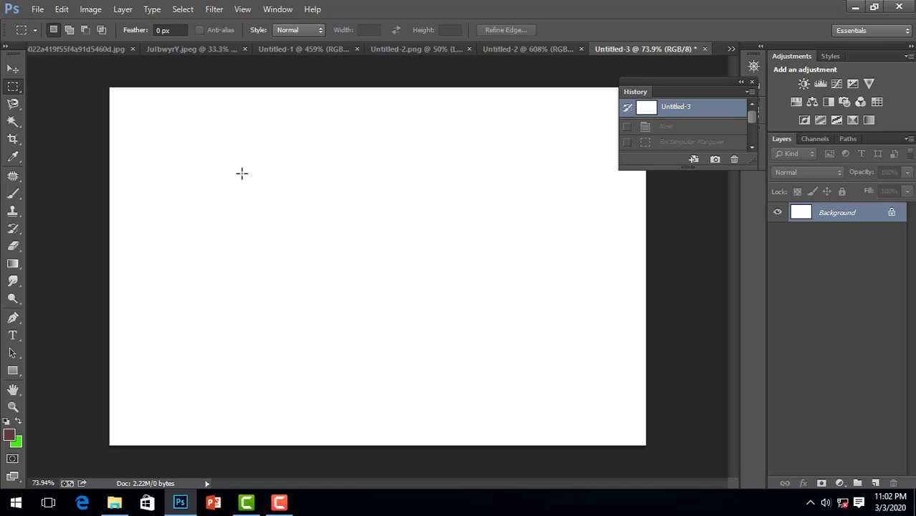
left_click_drag(241, 172, 563, 309)
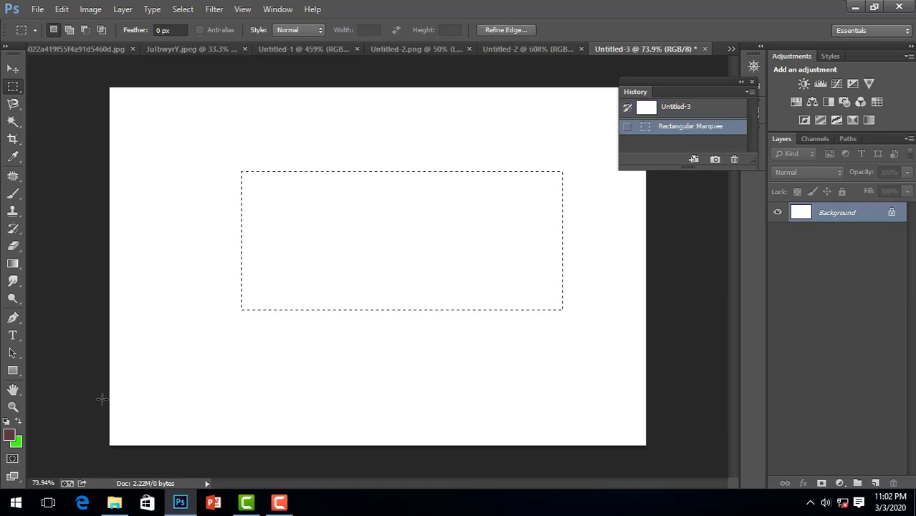
Set the background colour to green 57d635 and fill the rectangle with it
left_click(19, 444)
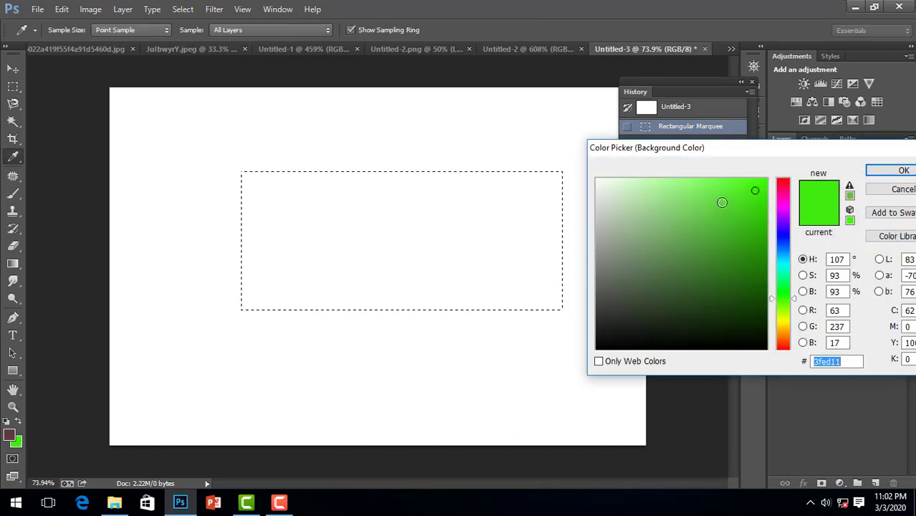
left_click_drag(722, 202, 724, 206)
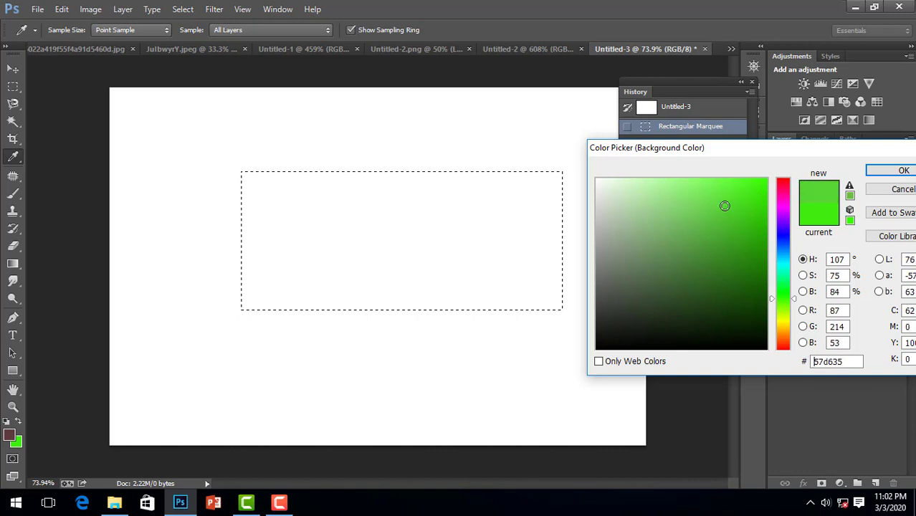
left_click(903, 170)
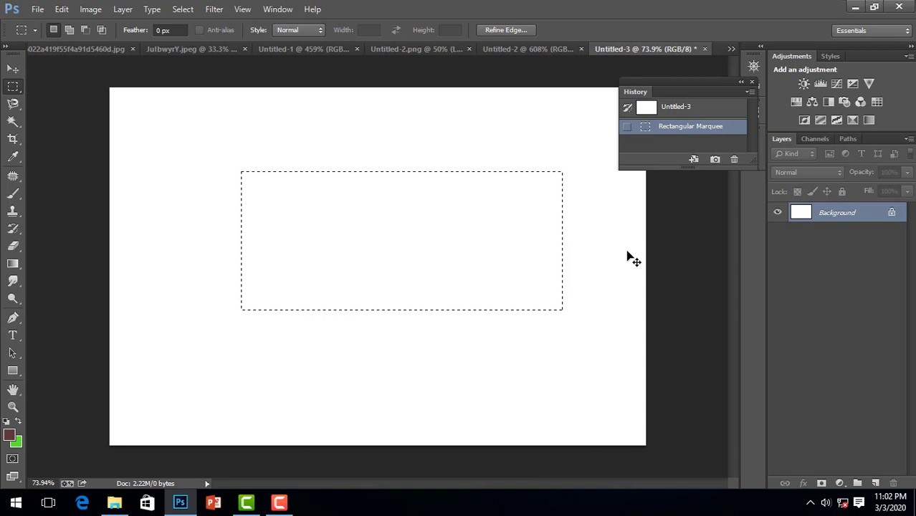
key("ctrl+BackSpace")
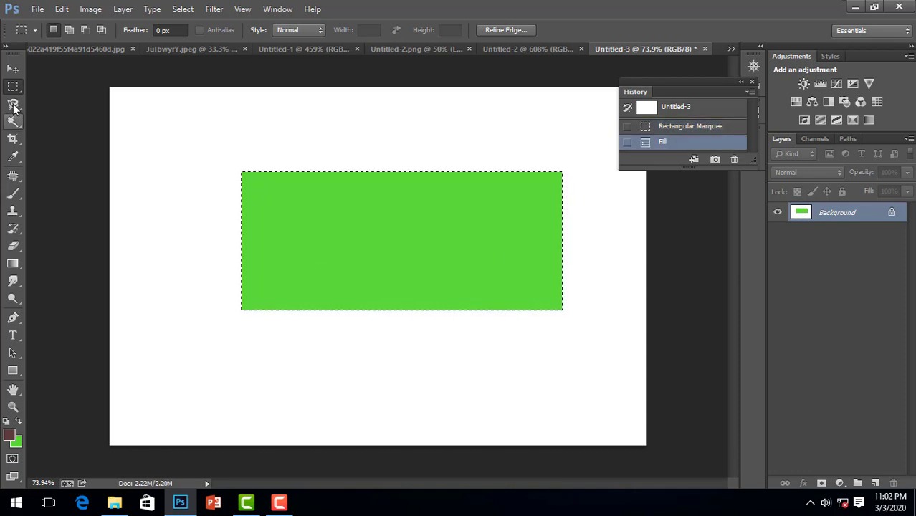
right_click(17, 91)
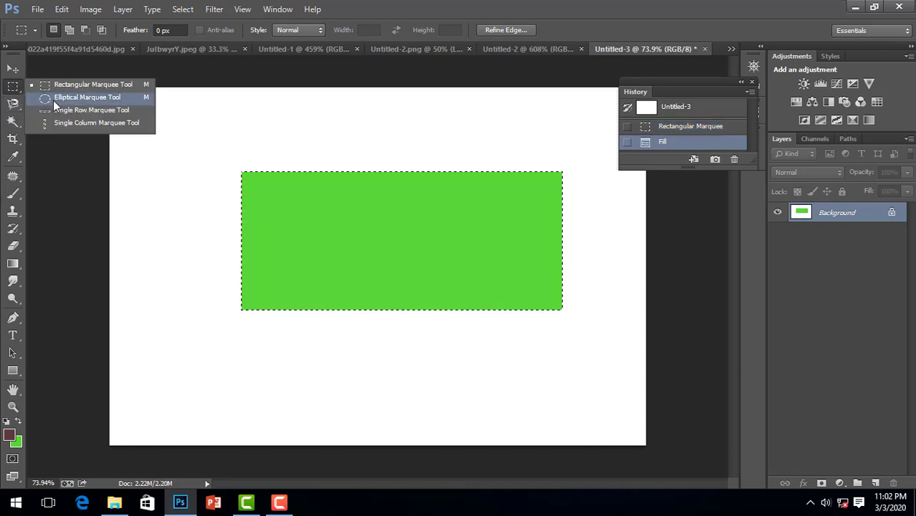
Draw a circular selection centred on the green rectangle and set the foreground colour to red
left_click(53, 100)
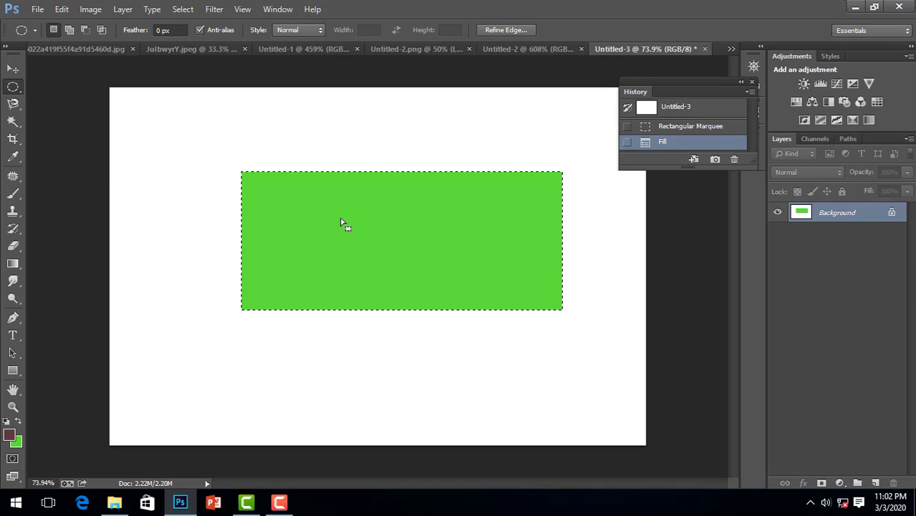
left_click_drag(314, 136, 408, 224)
left_click_drag(389, 185, 428, 252)
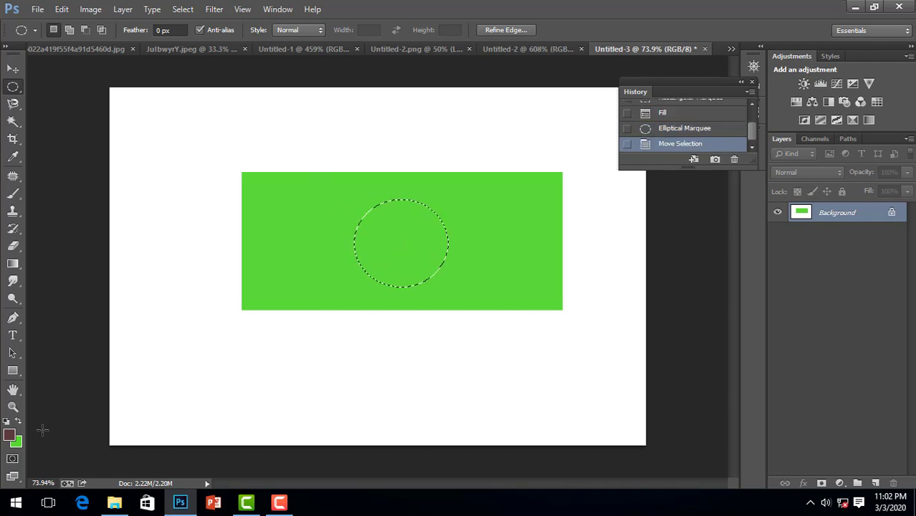
left_click(10, 435)
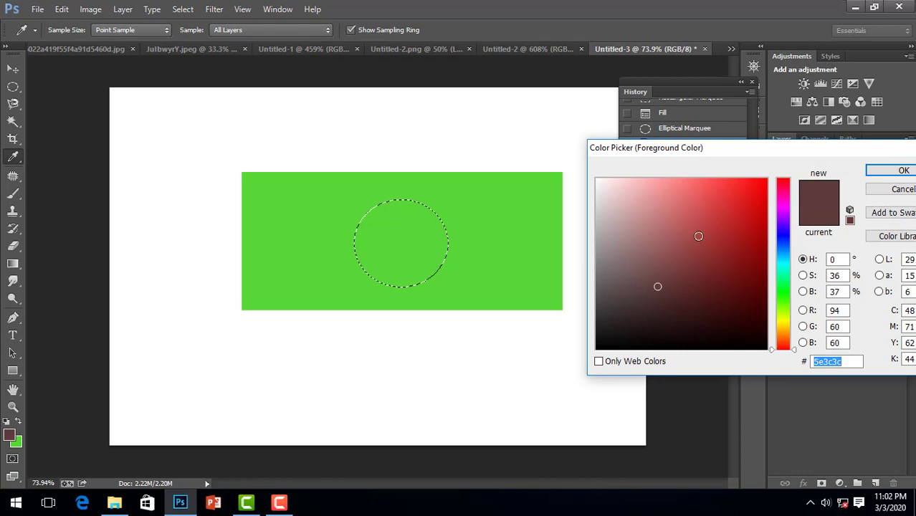
left_click(728, 190)
left_click(904, 170)
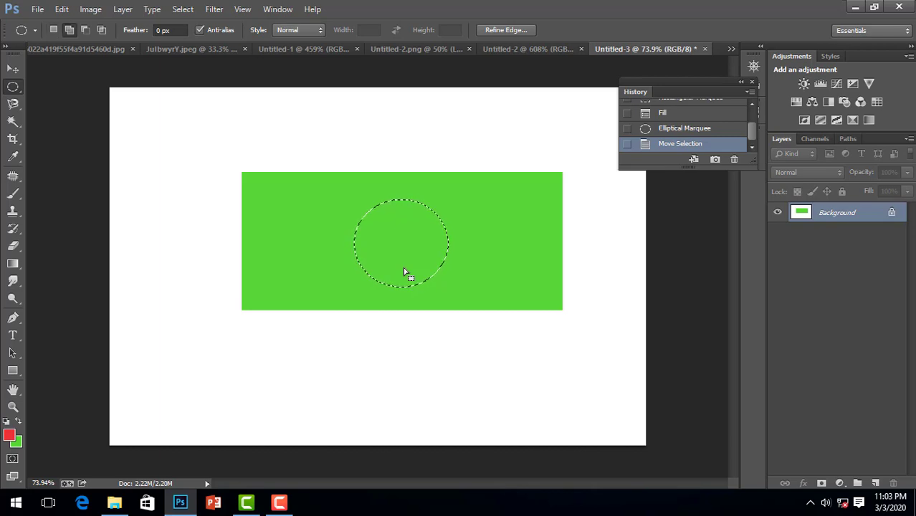
Try filling the circle via the Fill dialog, then with green and white
key("shift+F5")
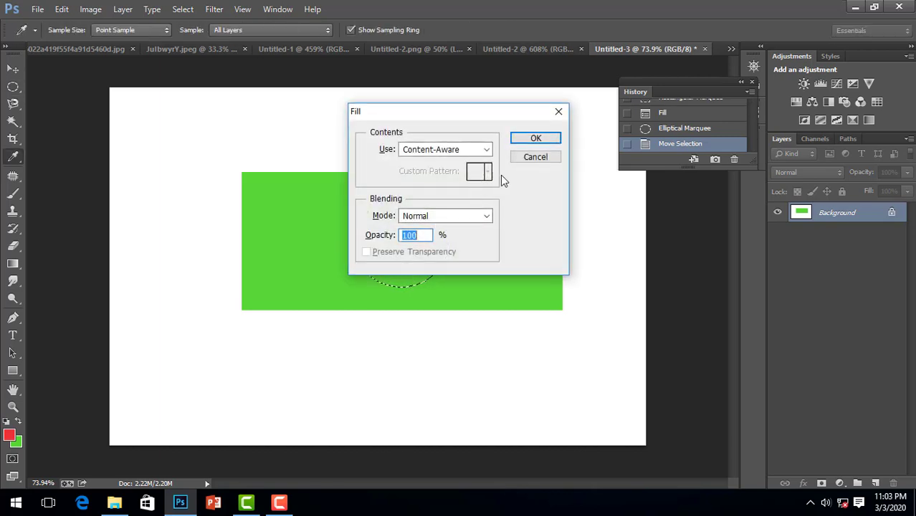
left_click(559, 112)
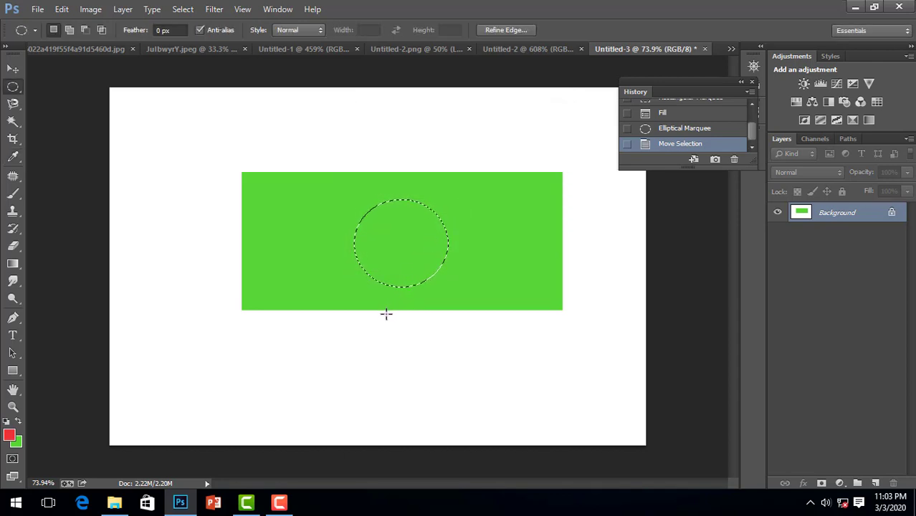
key("ctrl+BackSpace")
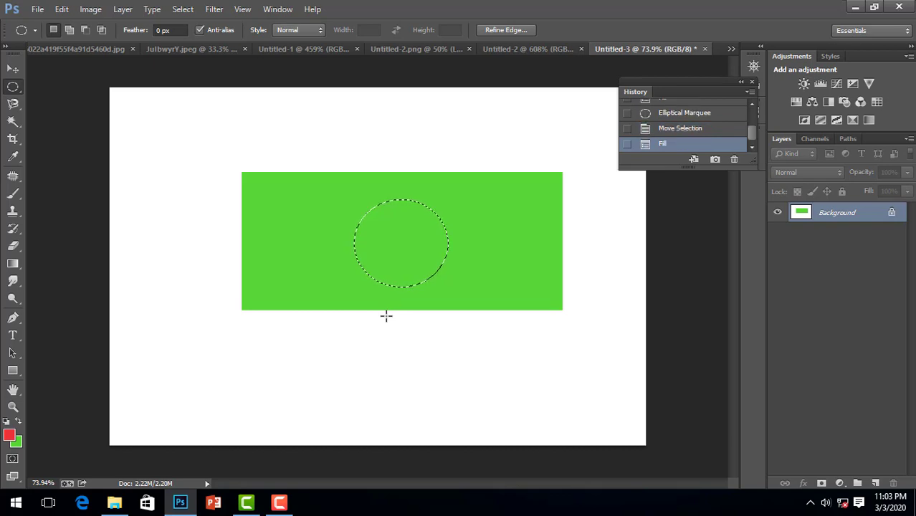
key("Delete")
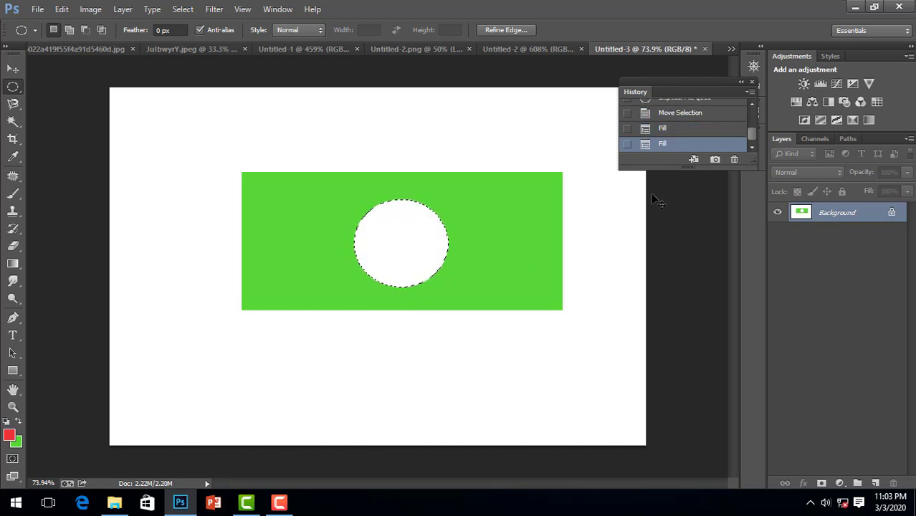
scroll(676, 133, "up", 1)
Step back in History to the Move Selection state with the circle centred
left_click(676, 117)
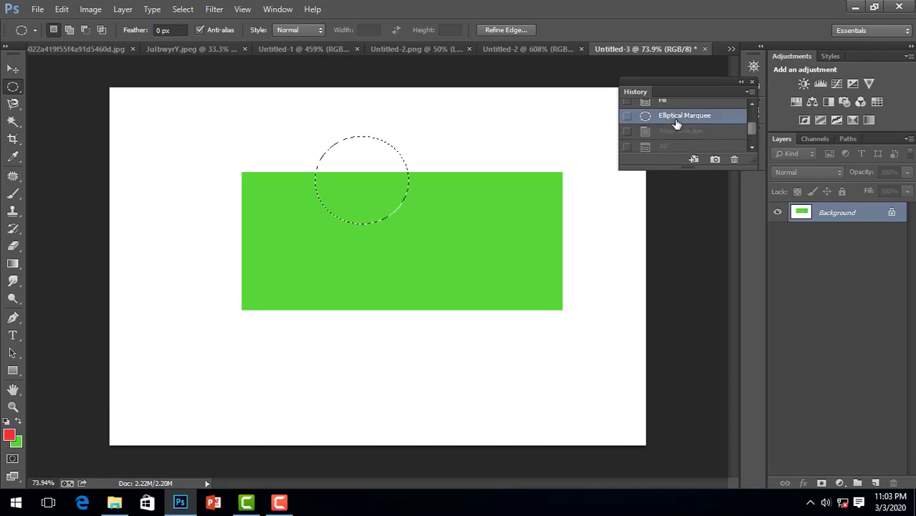
left_click(676, 104)
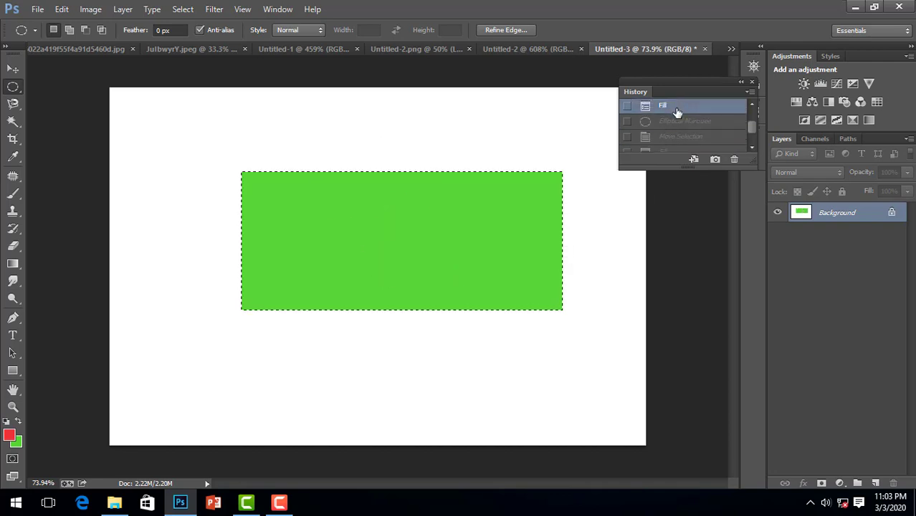
left_click(675, 122)
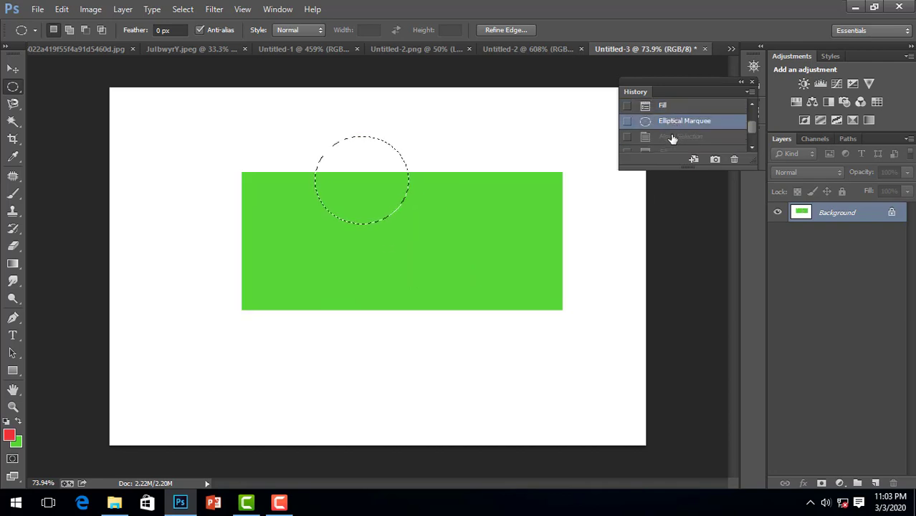
left_click(672, 138)
Set the background colour to pure bright red and fill the circle with it
left_click(15, 443)
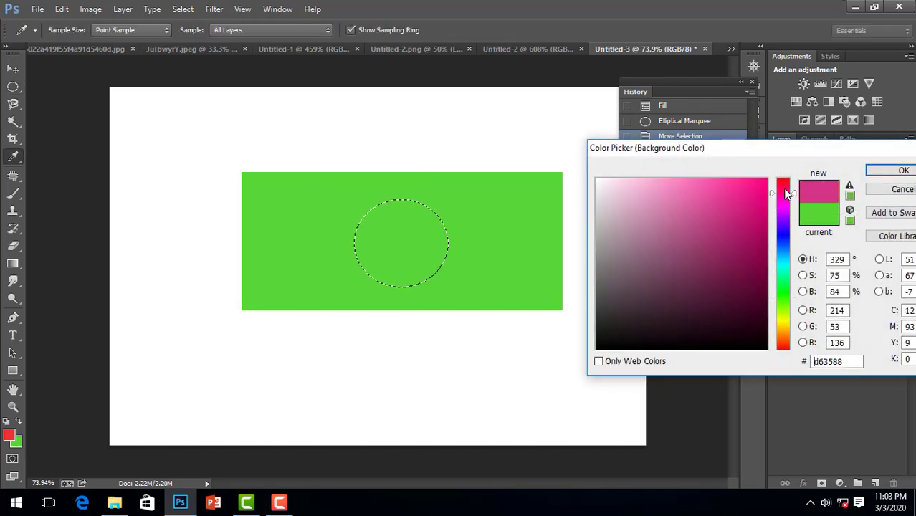
left_click_drag(787, 231, 783, 180)
left_click(767, 179)
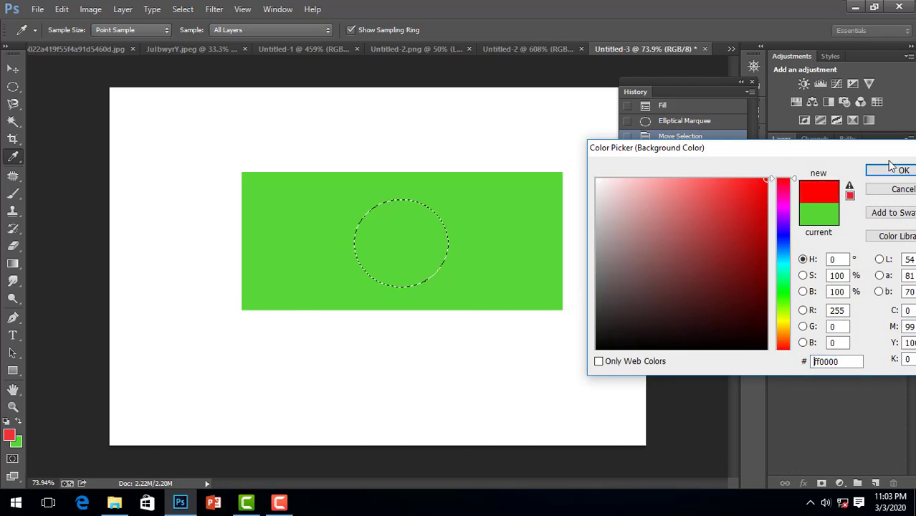
left_click(904, 170)
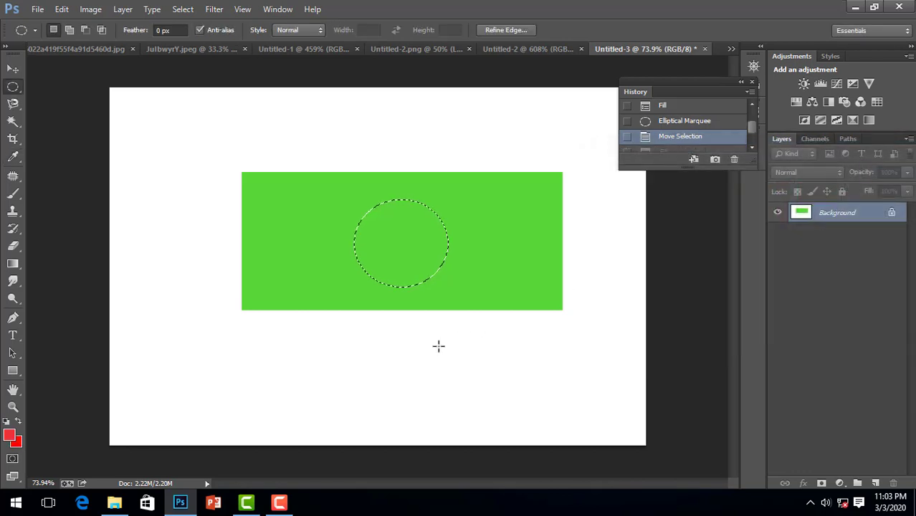
key("ctrl+BackSpace")
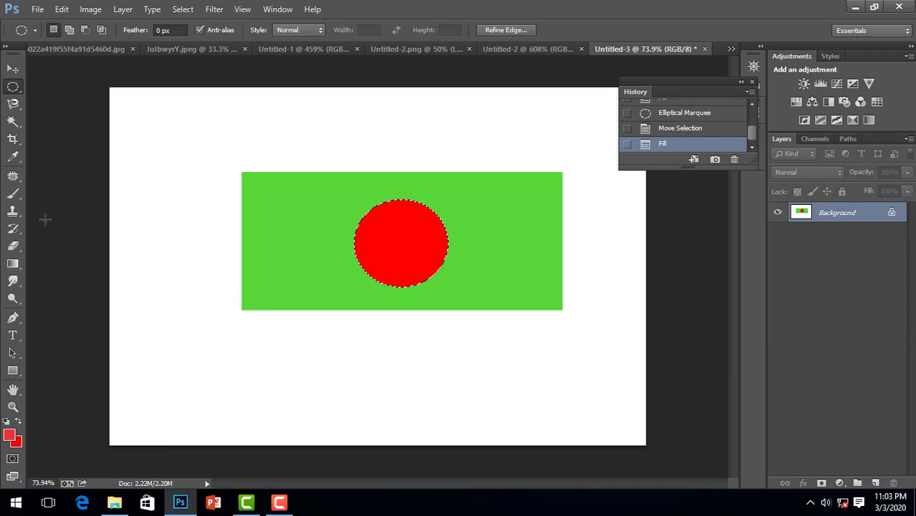
right_click(14, 87)
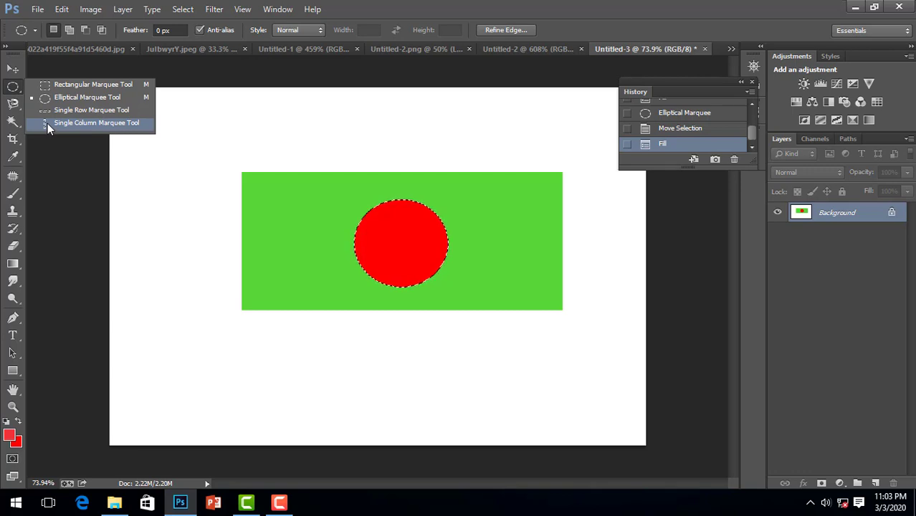
Try single-column selections beside the flag, fill one, then undo both attempts
left_click(48, 124)
left_click_drag(223, 183, 237, 274)
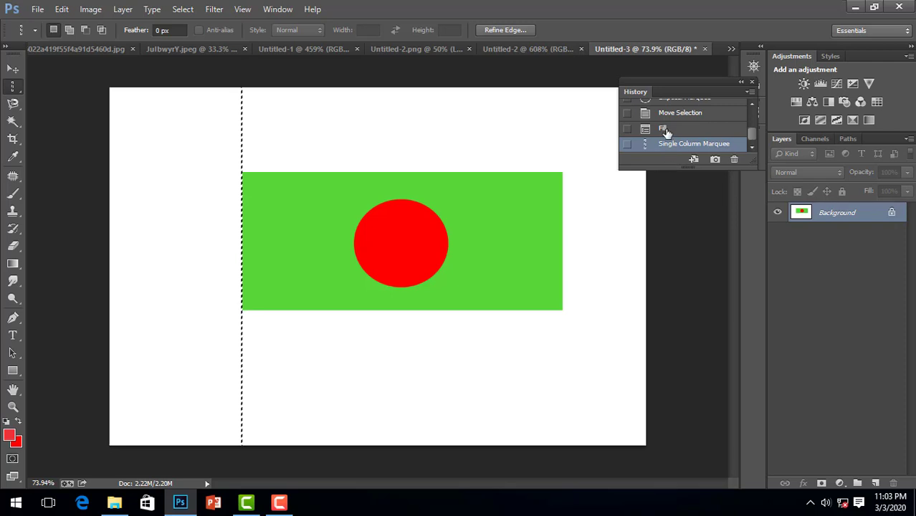
left_click(662, 128)
right_click(12, 86)
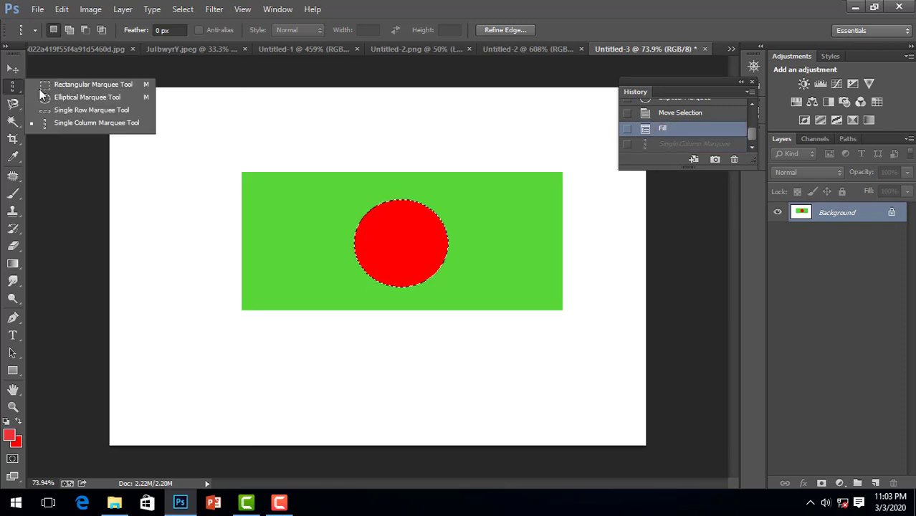
left_click(85, 127)
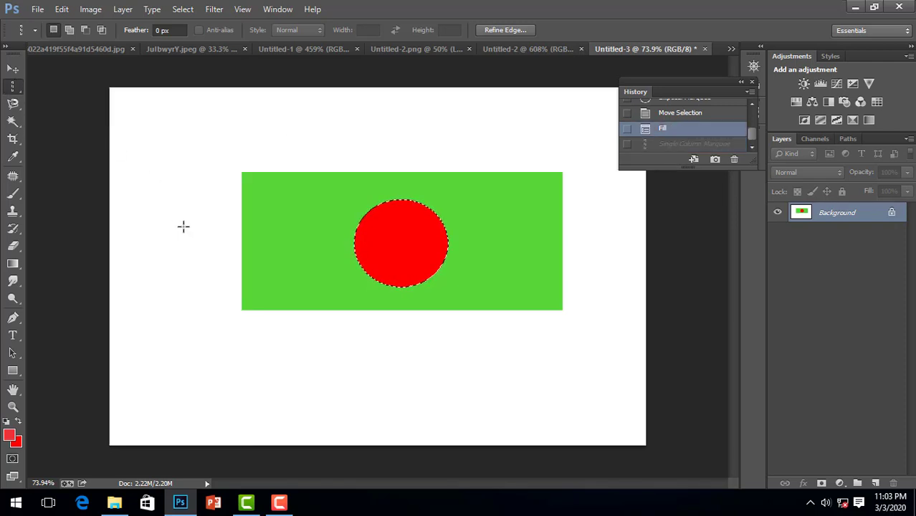
left_click_drag(220, 334, 222, 344)
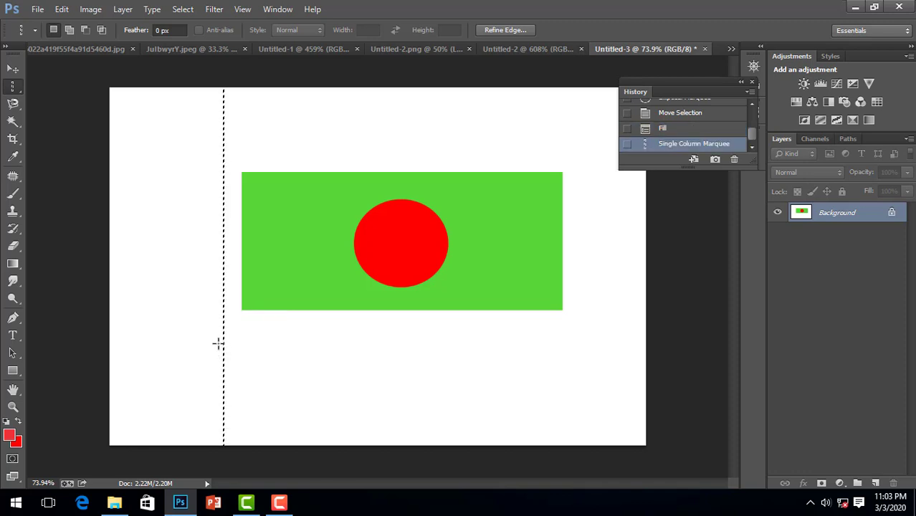
key("alt+BackSpace")
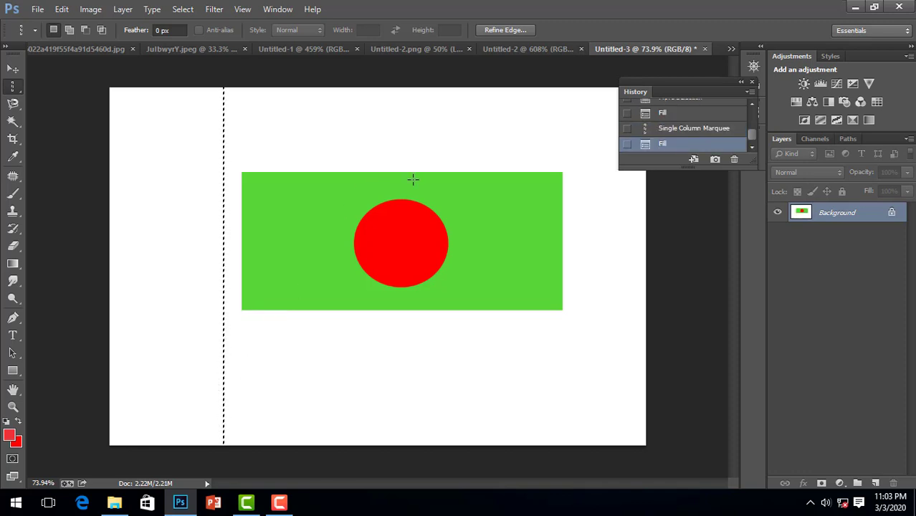
left_click(674, 114)
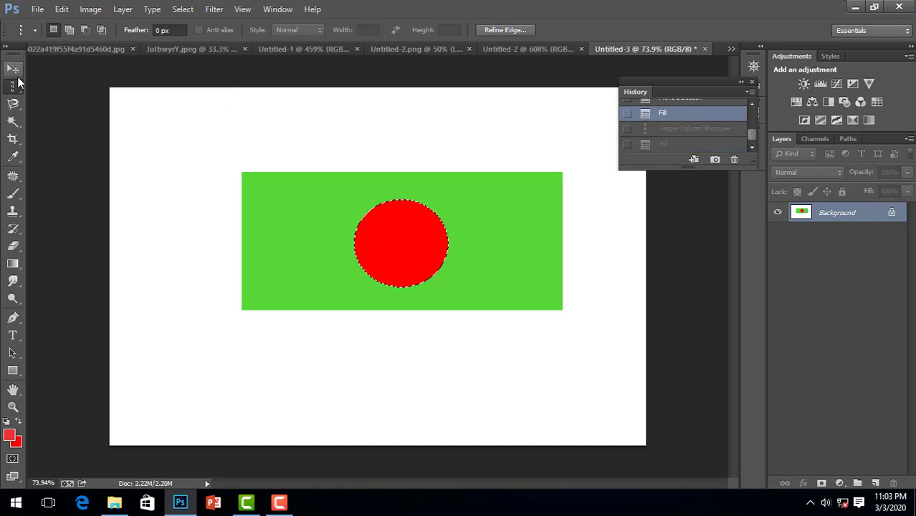
Fill a thin strip from the flag's left edge to the canvas bottom with dark grey #2d2c2c
right_click(13, 86)
left_click(72, 84)
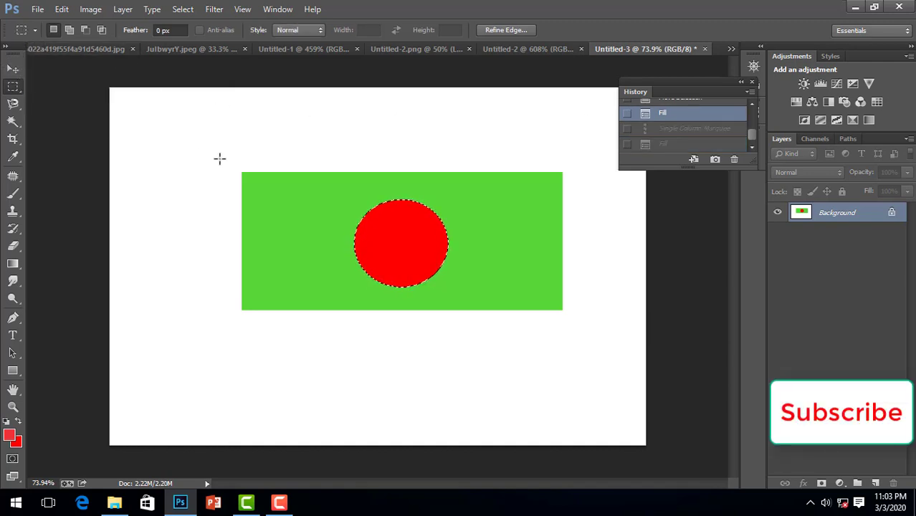
left_click_drag(227, 156, 235, 438)
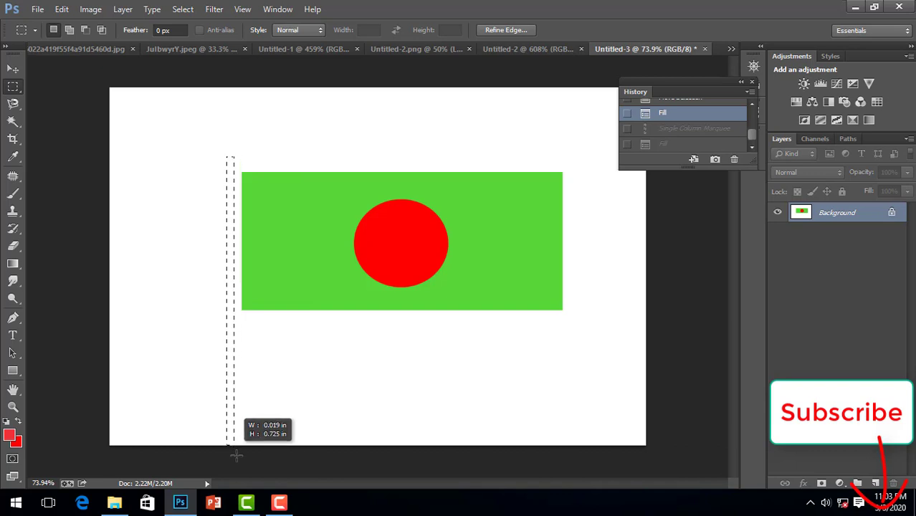
left_click_drag(235, 439, 242, 464)
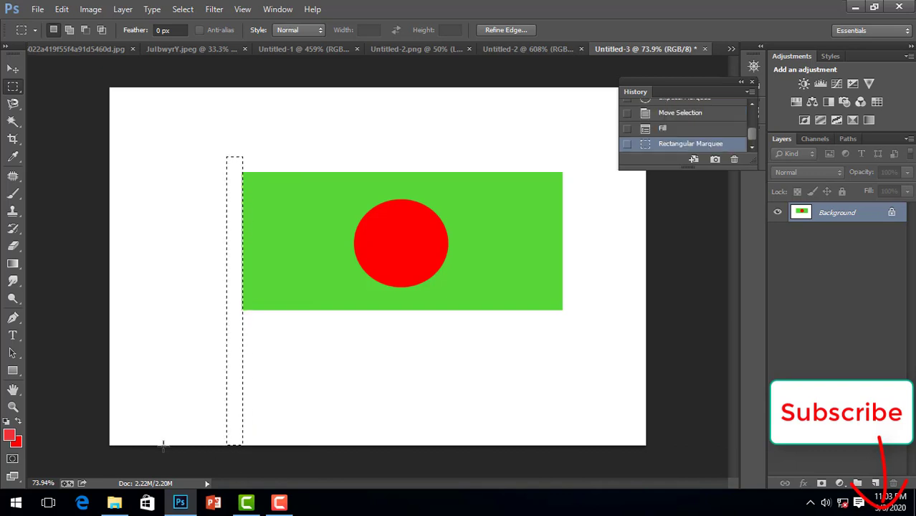
left_click(18, 443)
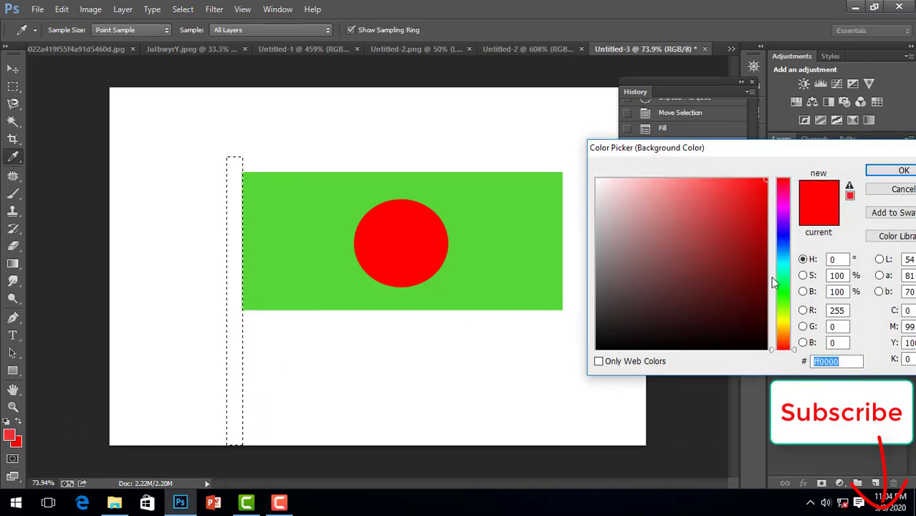
left_click_drag(614, 331, 598, 319)
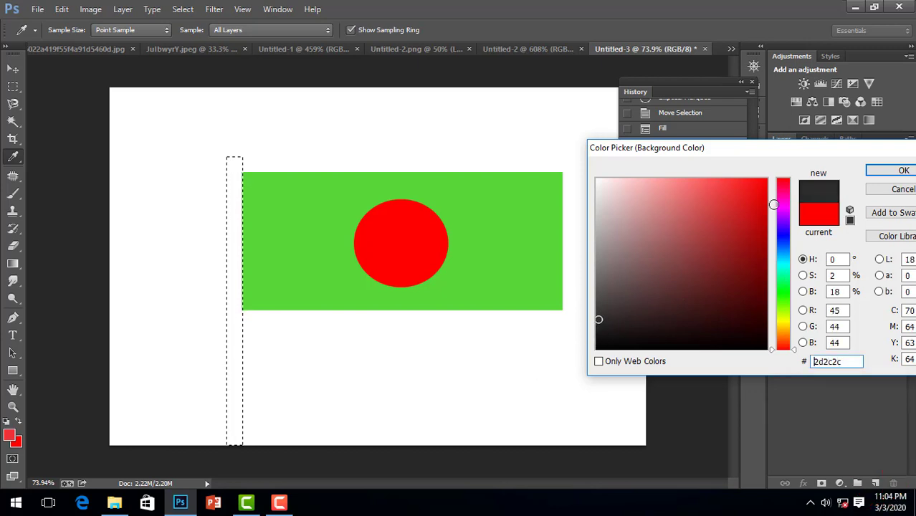
left_click(878, 172)
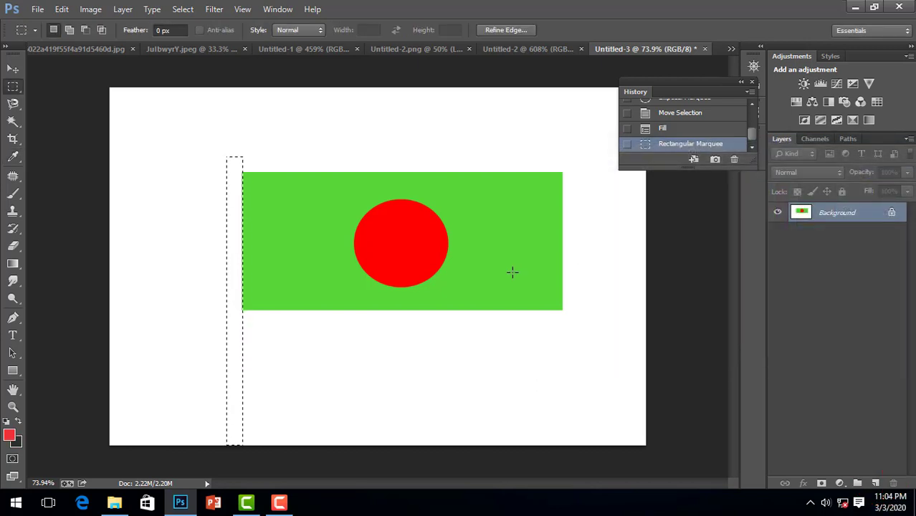
key("ctrl+BackSpace")
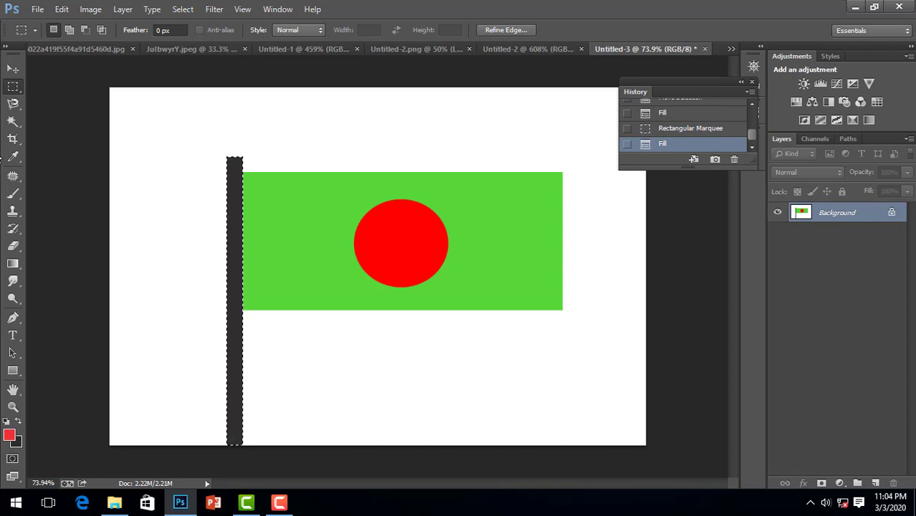
Step back and forward in History to keep the state with the dark pole
left_click(12, 335)
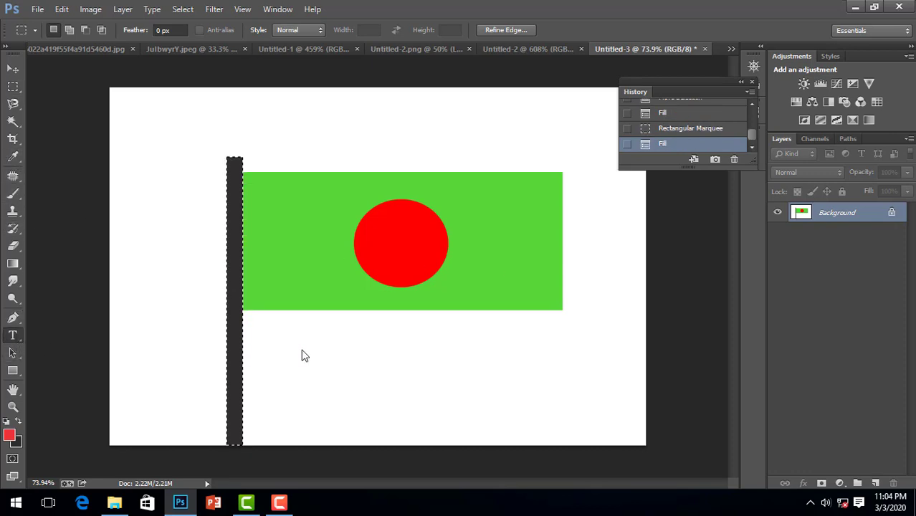
left_click(673, 114)
left_click(679, 143)
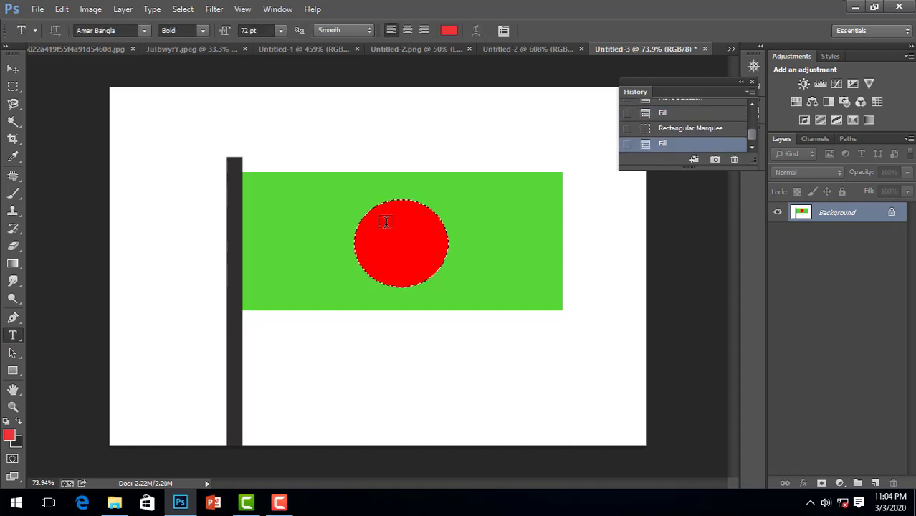
left_click(13, 299)
Start a caption below the flag with 'O', size it 11 pt, and continue typing 'ur national f'
left_click(12, 336)
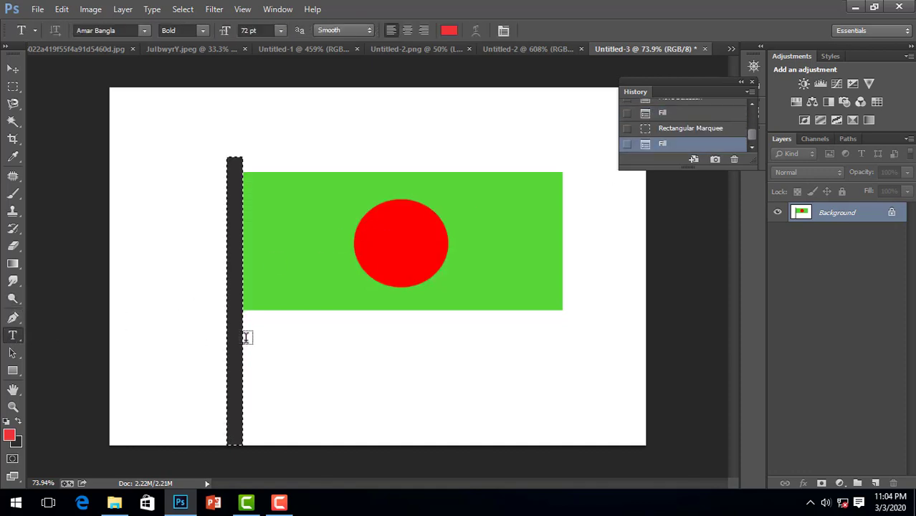
left_click(291, 346)
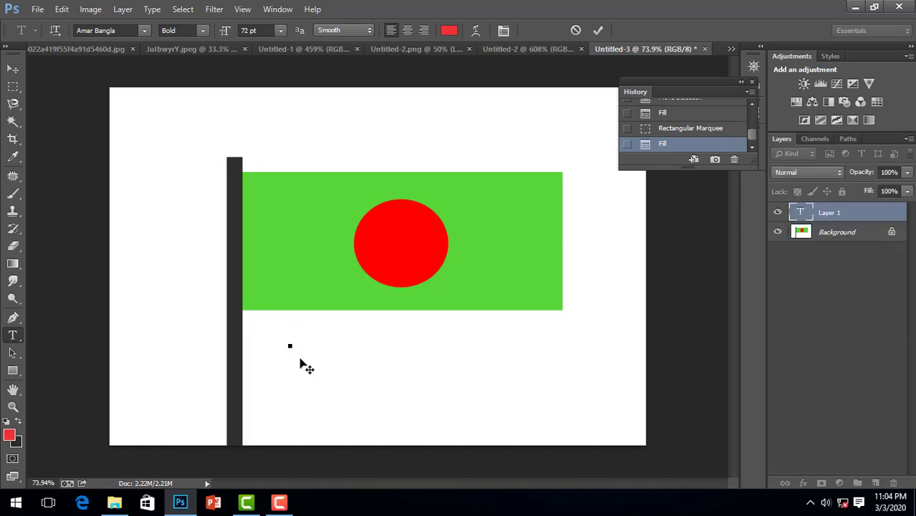
scroll(335, 328, "down", 1)
scroll(340, 326, "down", 2)
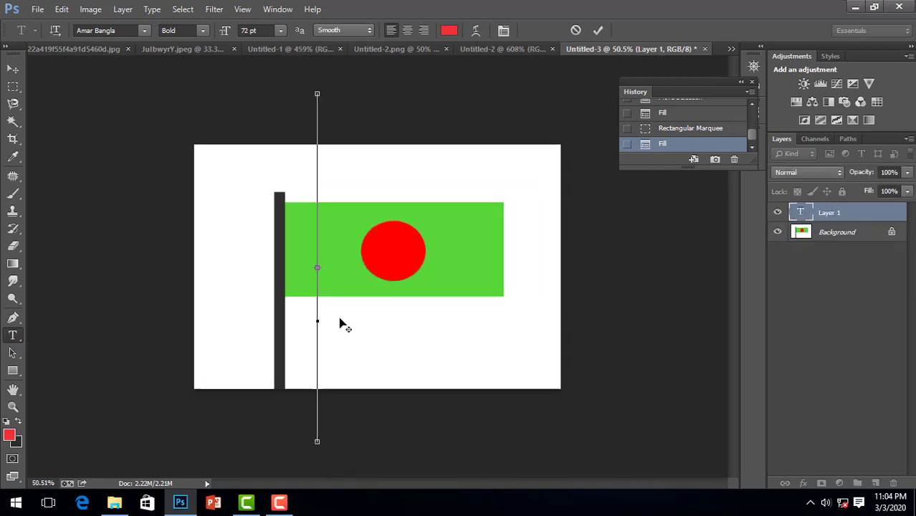
type("O")
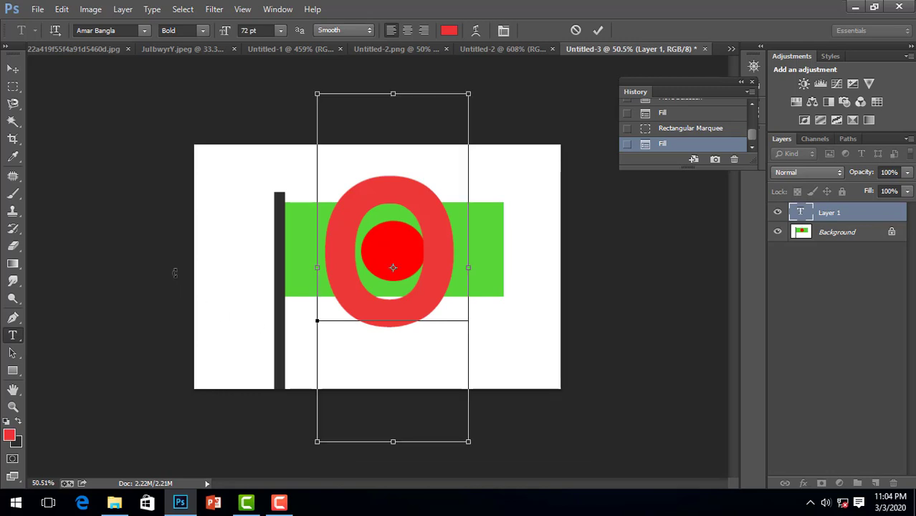
key("ctrl+a")
left_click(281, 30)
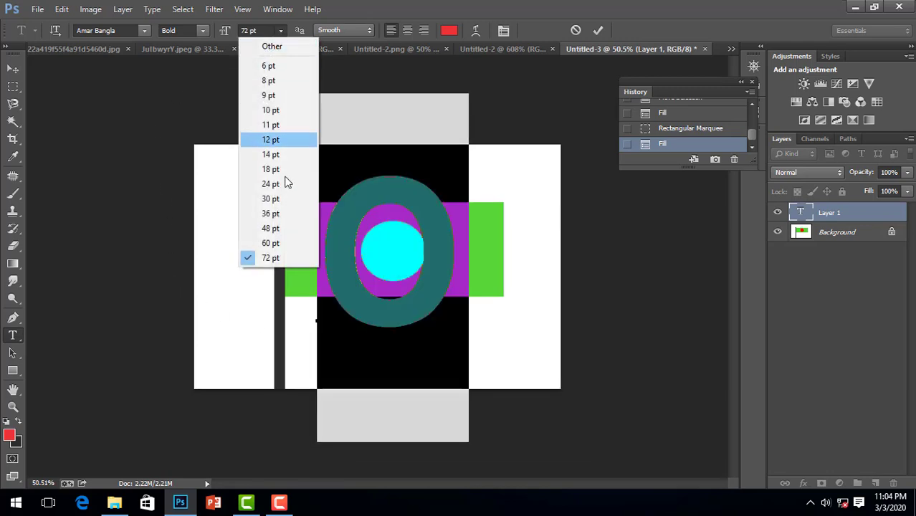
left_click(280, 126)
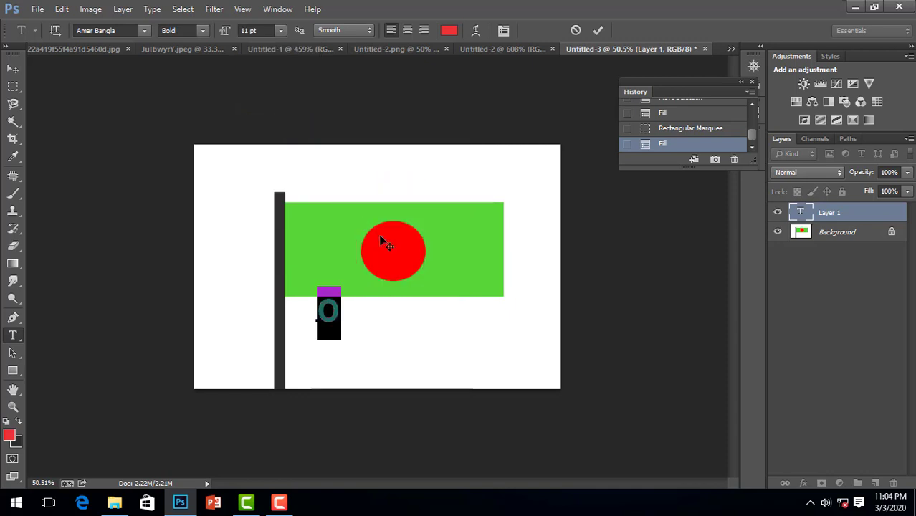
left_click(338, 306)
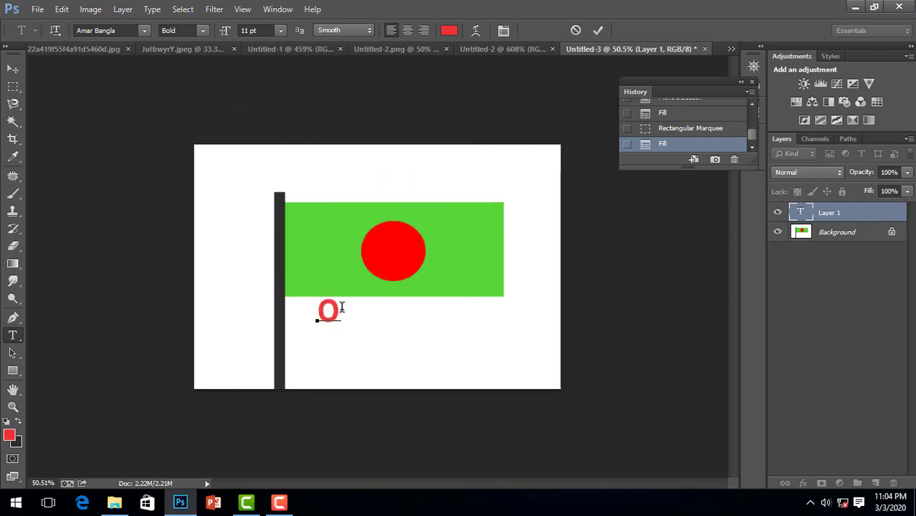
type("ur")
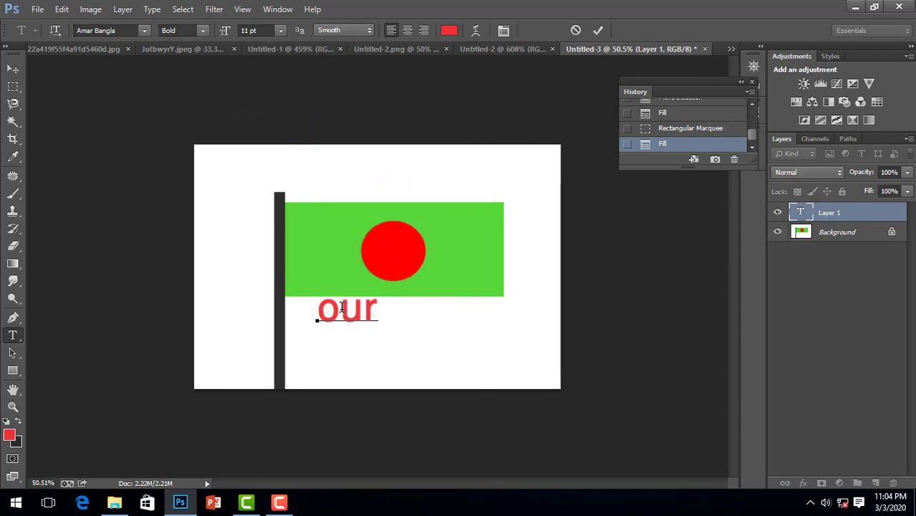
type(" nati")
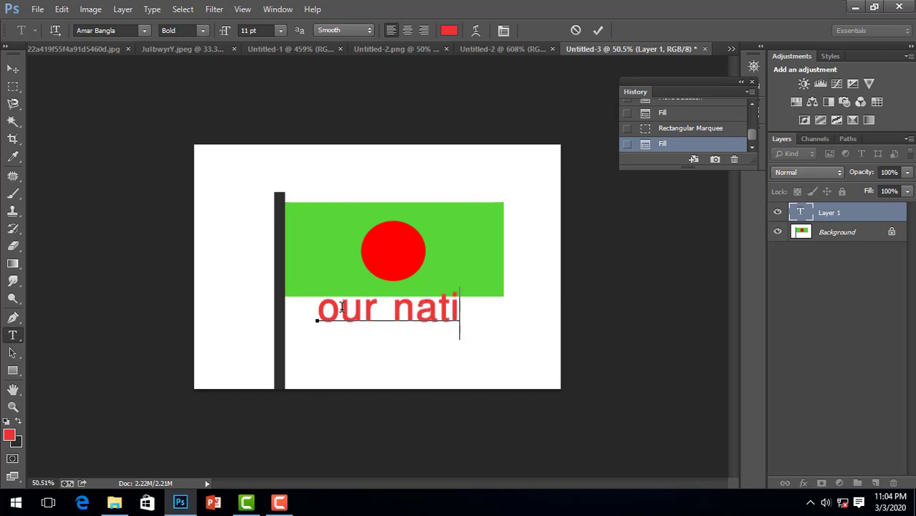
type("onal")
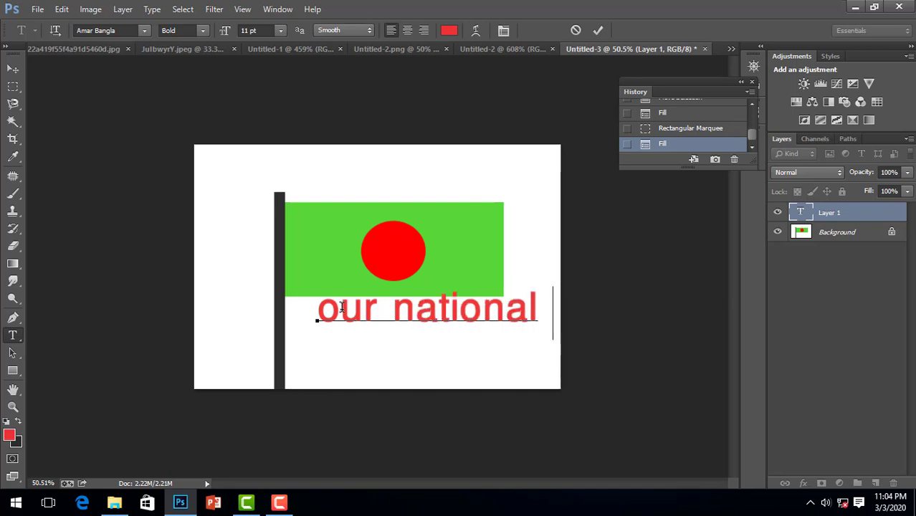
type(" flag")
Commit the caption and Free Transform it to fit beneath the flag, applying the new size
left_click(12, 69)
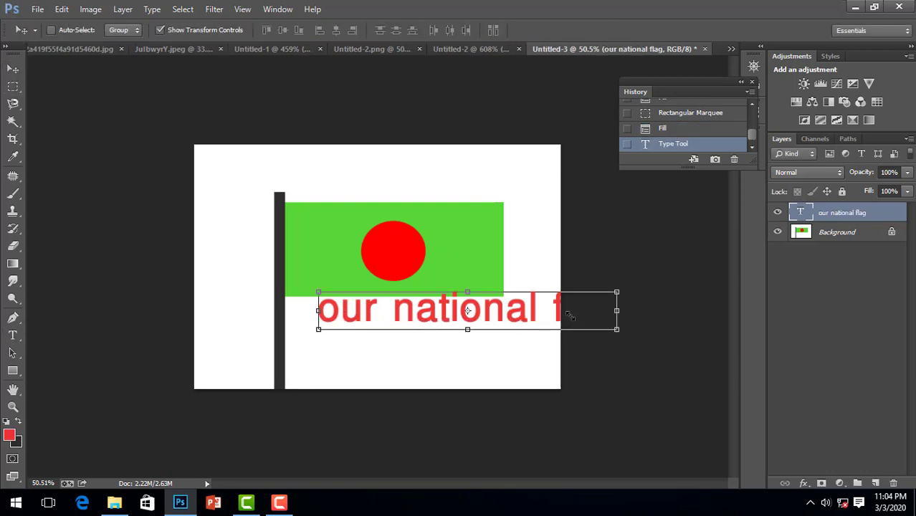
mouse_move(617, 330)
left_mouse_down()
mouse_move(522, 305)
mouse_move(480, 318)
left_mouse_up()
left_click(12, 265)
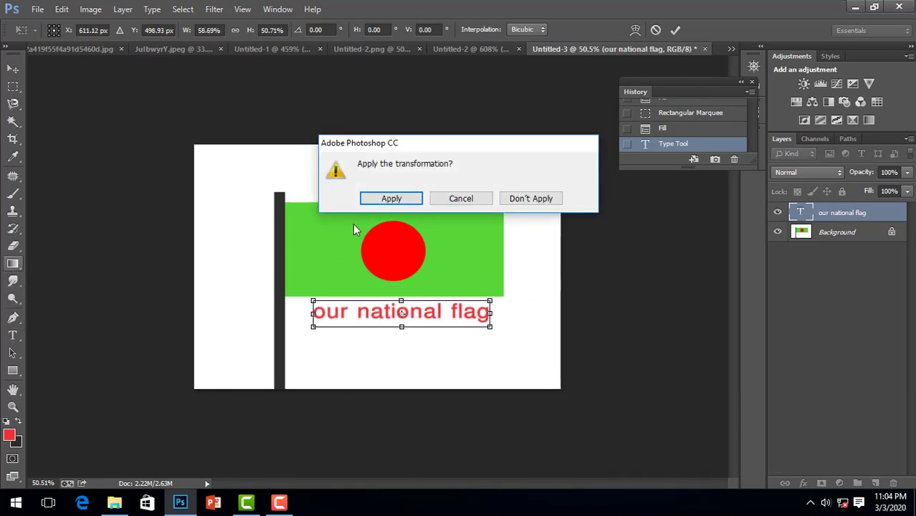
left_click(391, 198)
scroll(328, 274, "up", 2)
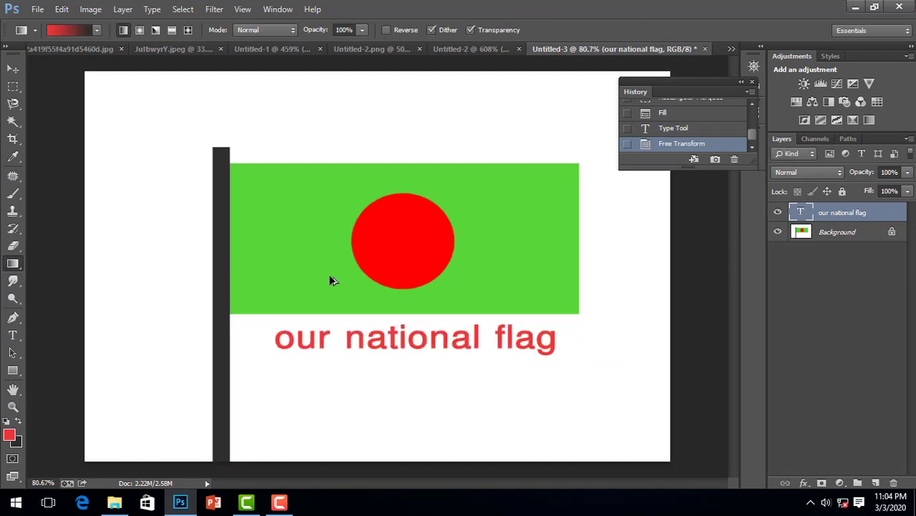
scroll(328, 273, "down", 1)
scroll(330, 275, "up", 1)
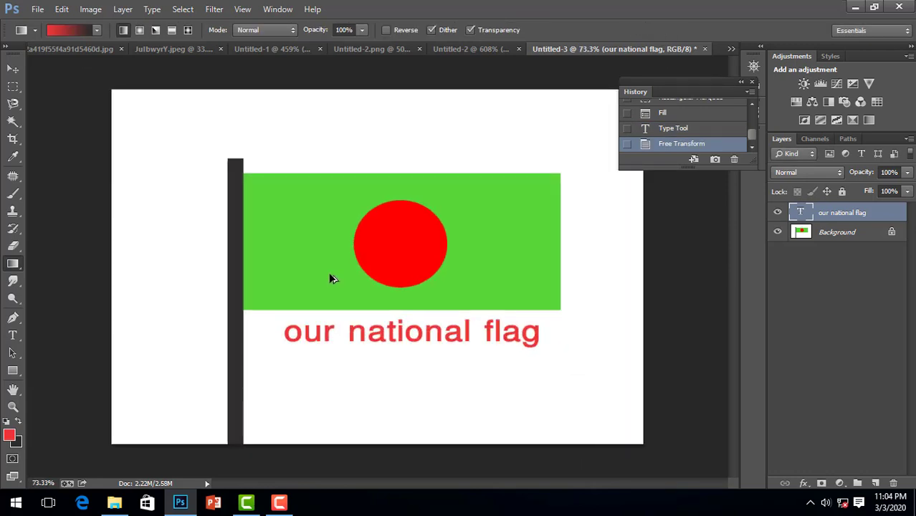
Browse the selection tool choices and switch to the Gradient tool
left_click(14, 87)
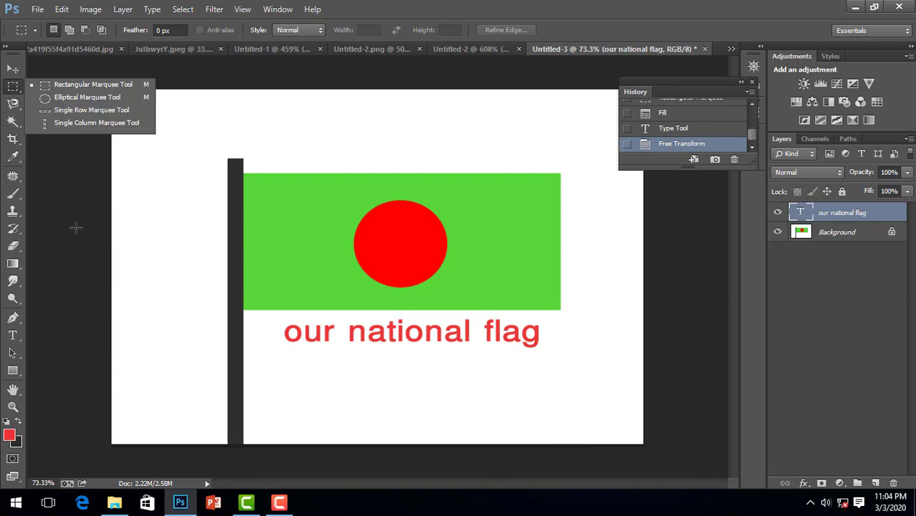
left_click(14, 265)
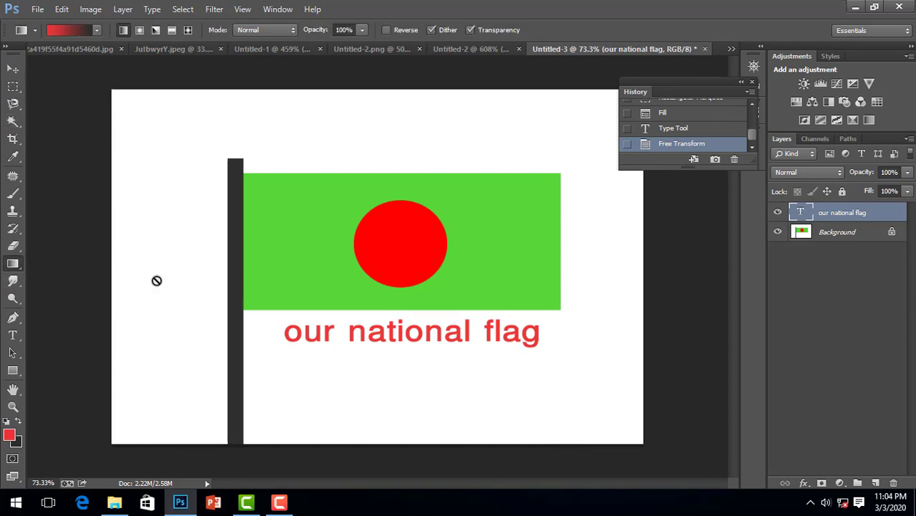
scroll(160, 283, "down", 1)
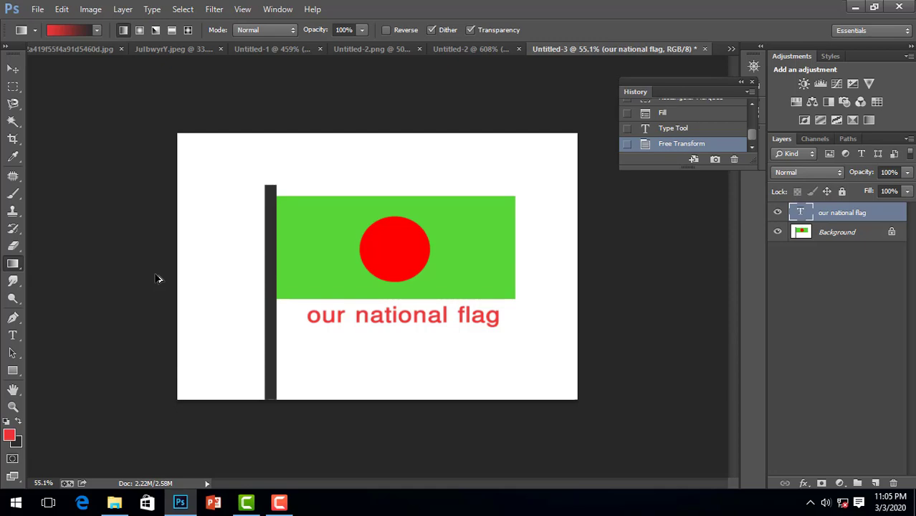
scroll(155, 274, "up", 1)
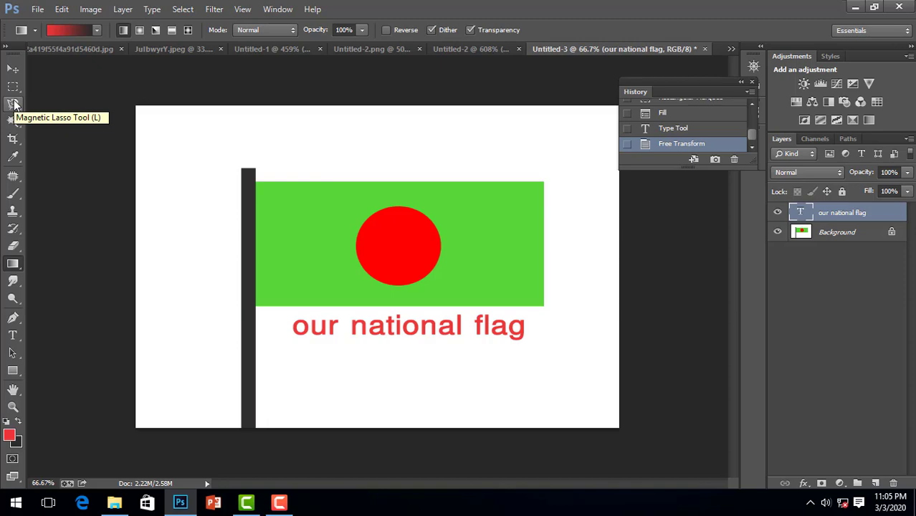
Open Untitled-2.png, the cartoon boy image, from the Pictures folder
left_click(37, 9)
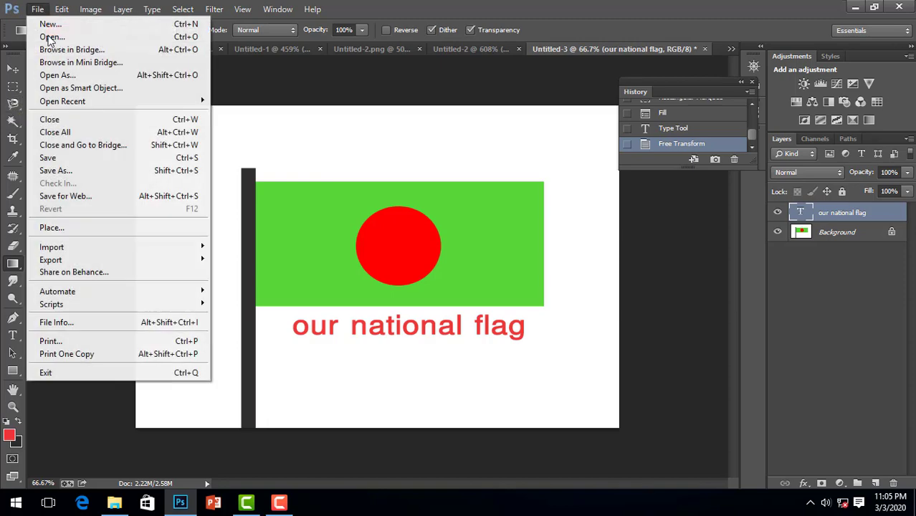
left_click(68, 40)
scroll(300, 268, "down", 5)
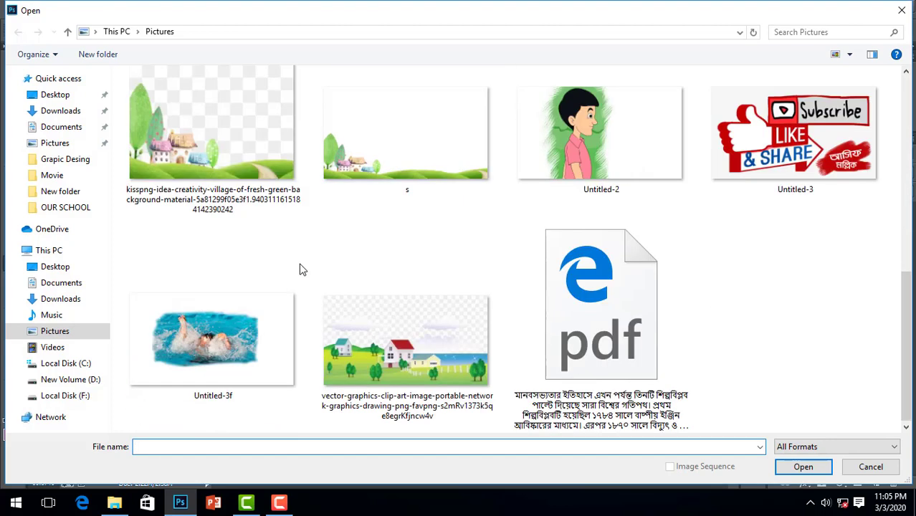
scroll(245, 319, "up", 5)
scroll(247, 322, "down", 5)
scroll(405, 192, "up", 3)
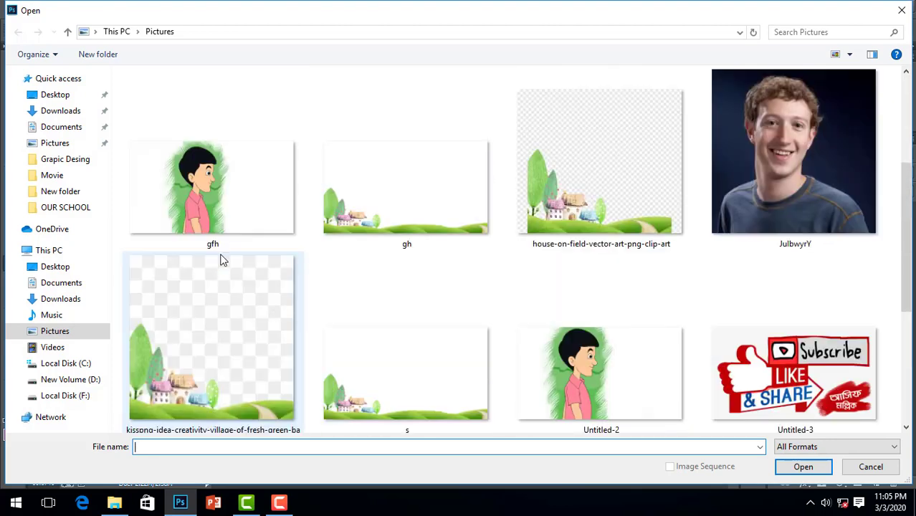
scroll(481, 207, "down", 1)
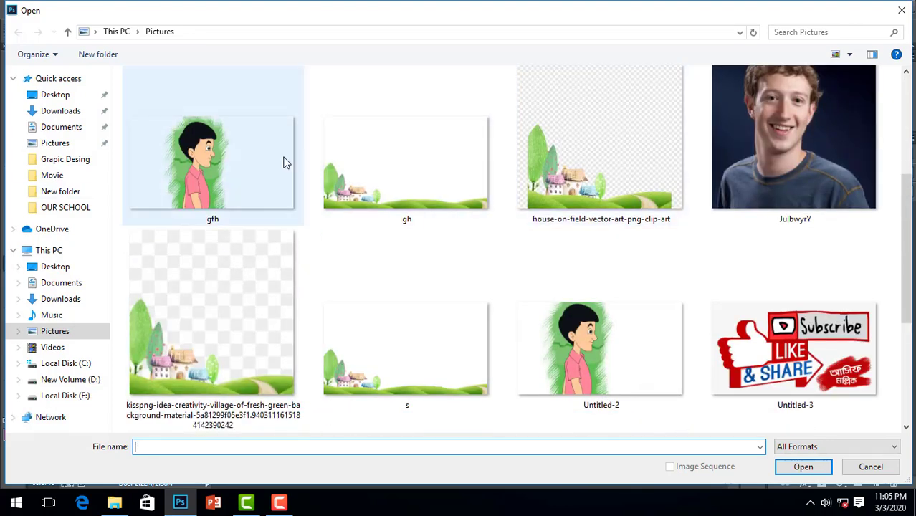
scroll(586, 311, "down", 5)
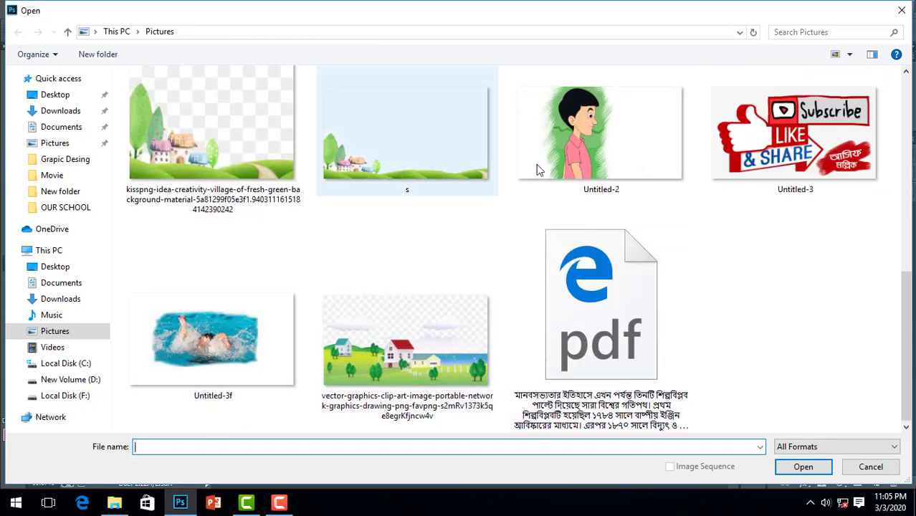
scroll(559, 183, "up", 5)
scroll(581, 197, "down", 3)
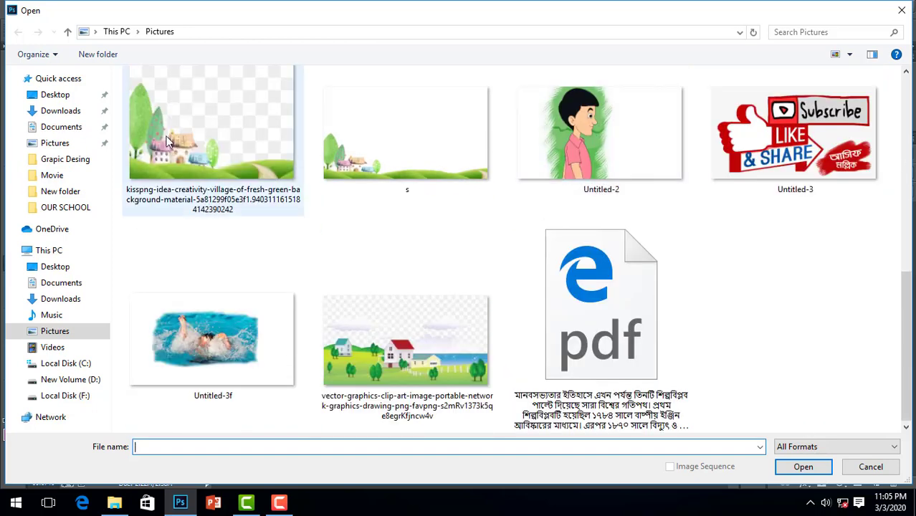
double_click(575, 139)
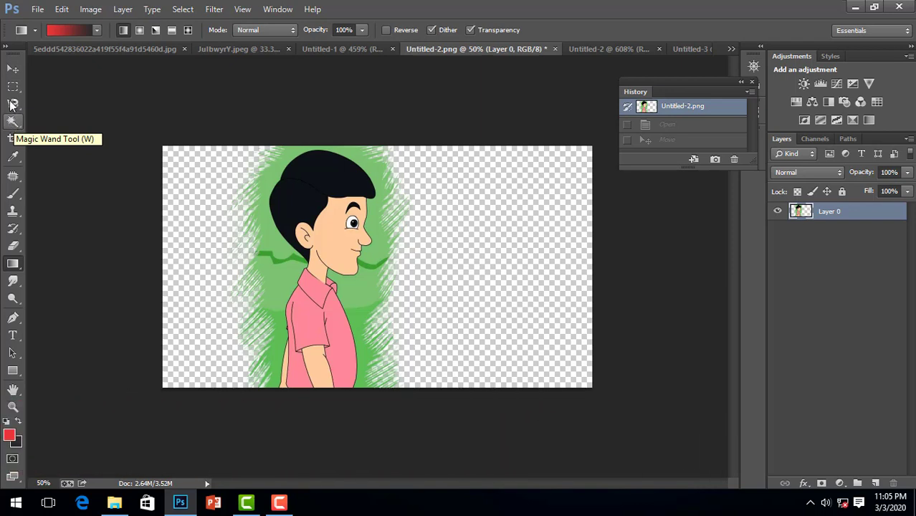
Drag the cartoon boy layer into the portrait photo and shift it down
left_click(13, 69)
left_click_drag(337, 229, 156, 52)
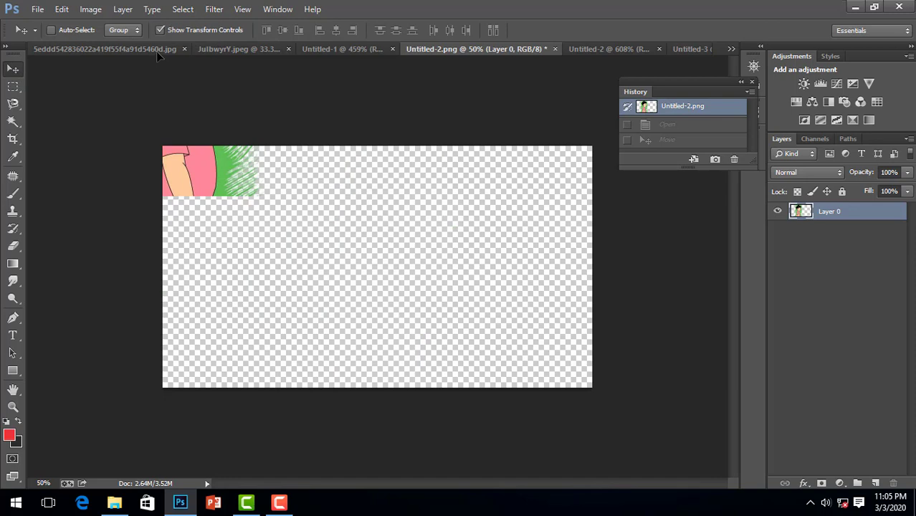
left_click_drag(156, 51, 316, 228)
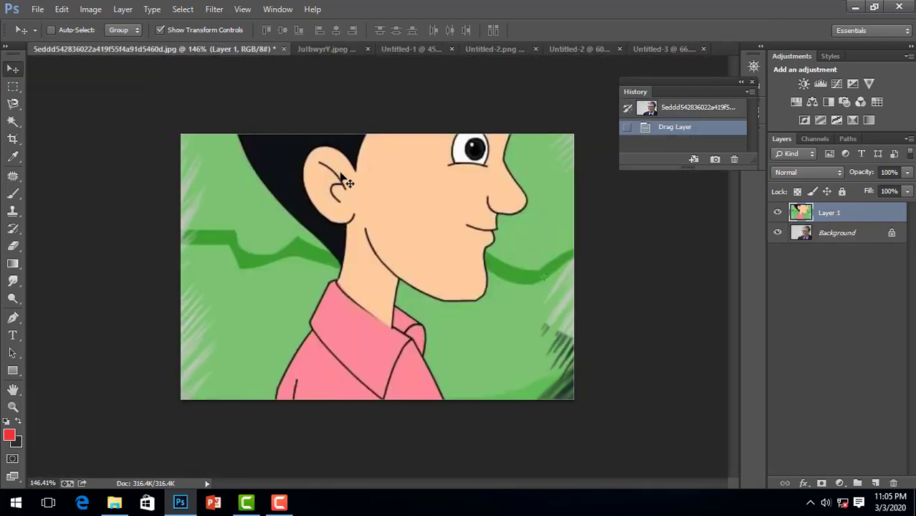
left_click_drag(342, 177, 293, 203)
scroll(201, 162, "down", 5)
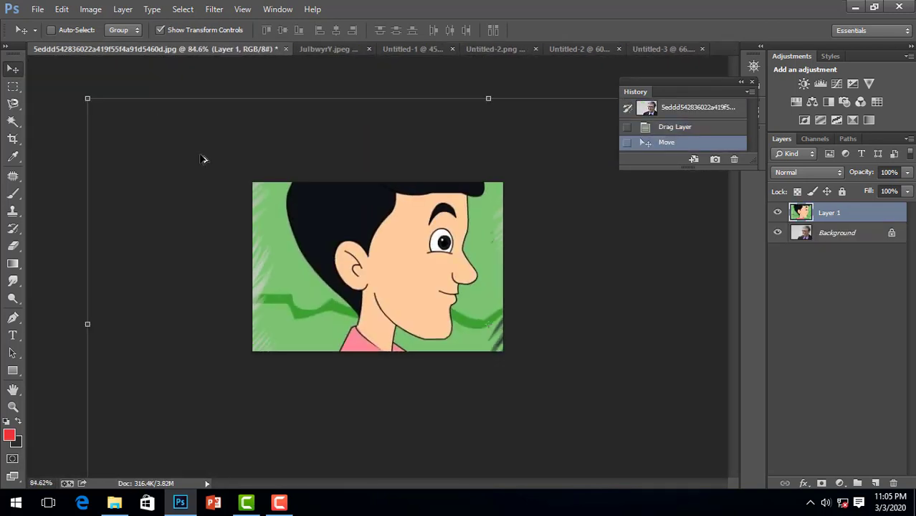
scroll(205, 161, "down", 5)
scroll(211, 166, "down", 6)
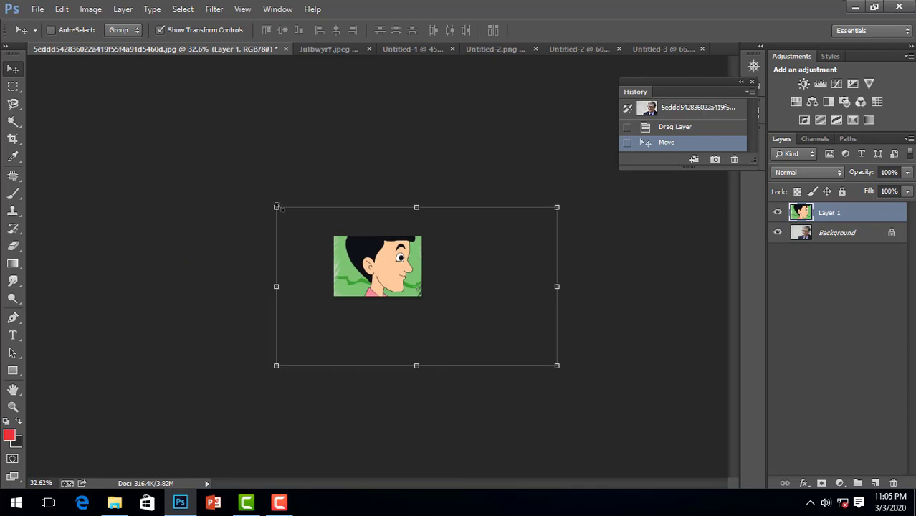
Resize and reposition the cartoon over the portrait, then delete that layer
left_click_drag(277, 207, 535, 338)
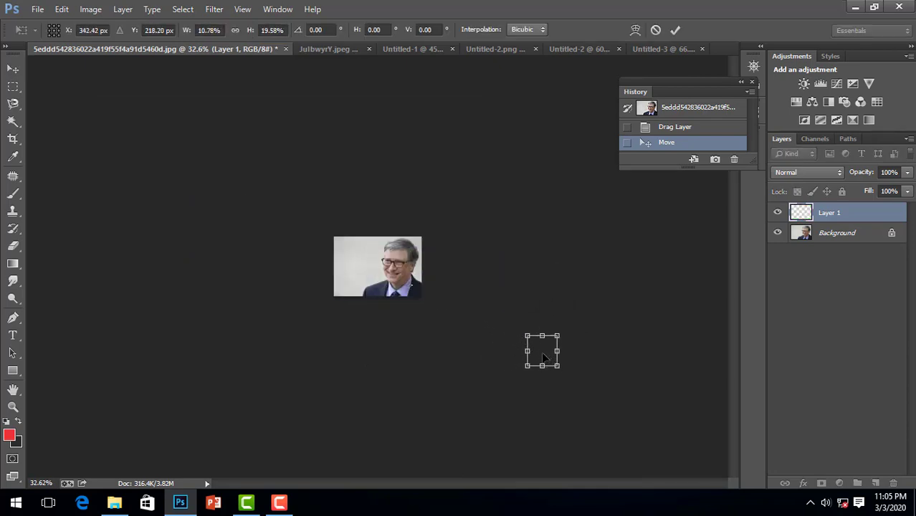
left_click_drag(542, 356, 398, 281)
scroll(398, 281, "up", 5)
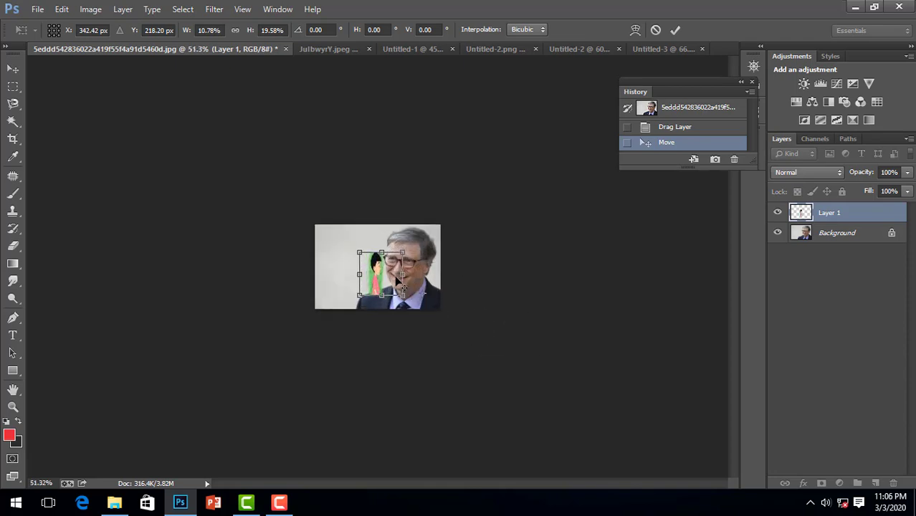
scroll(398, 281, "up", 3)
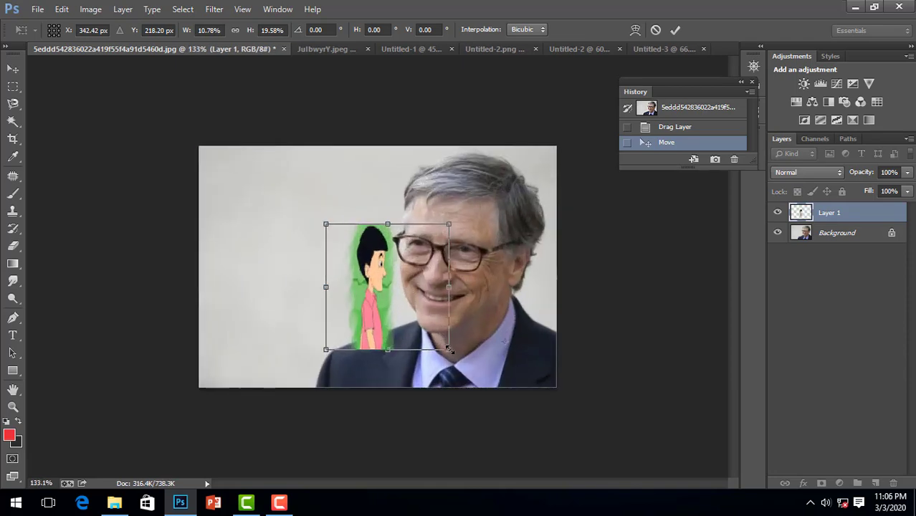
left_click_drag(447, 349, 536, 386)
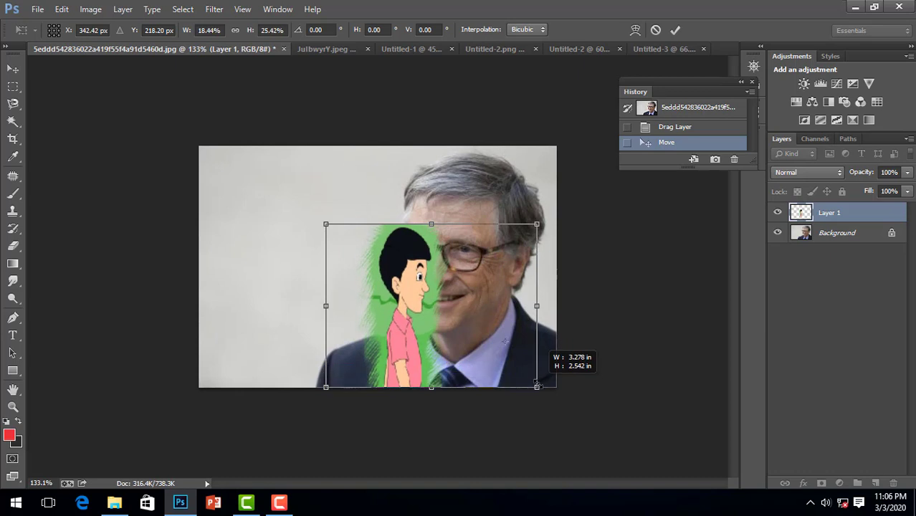
key("Return")
left_click_drag(454, 337, 367, 328)
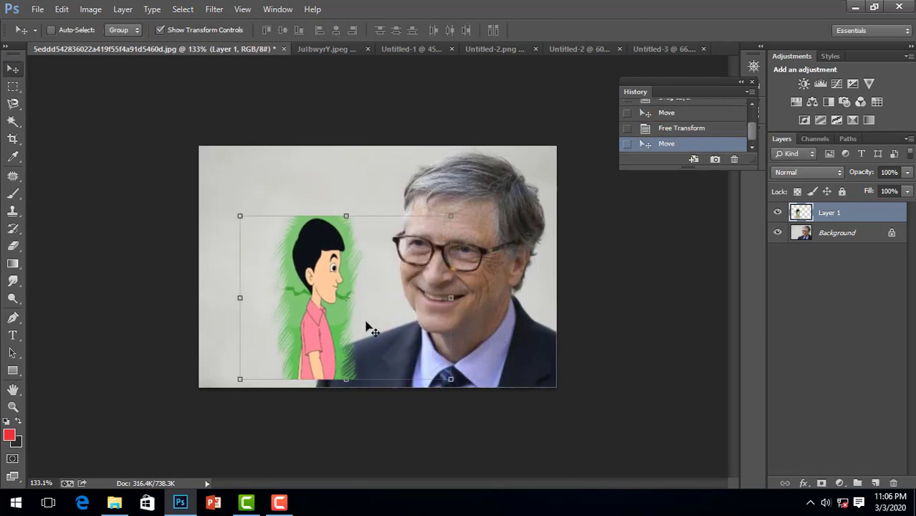
key("Delete")
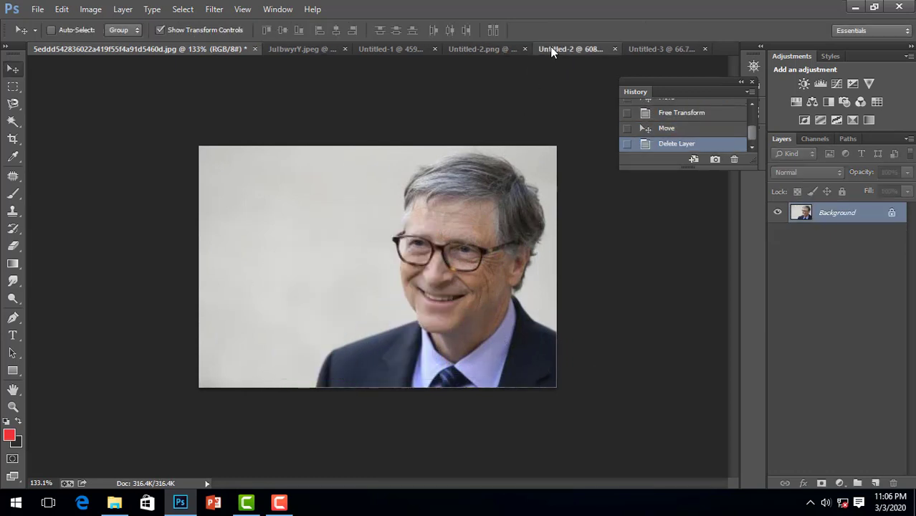
Close the green-filled Untitled-2 document without saving
left_click(552, 50)
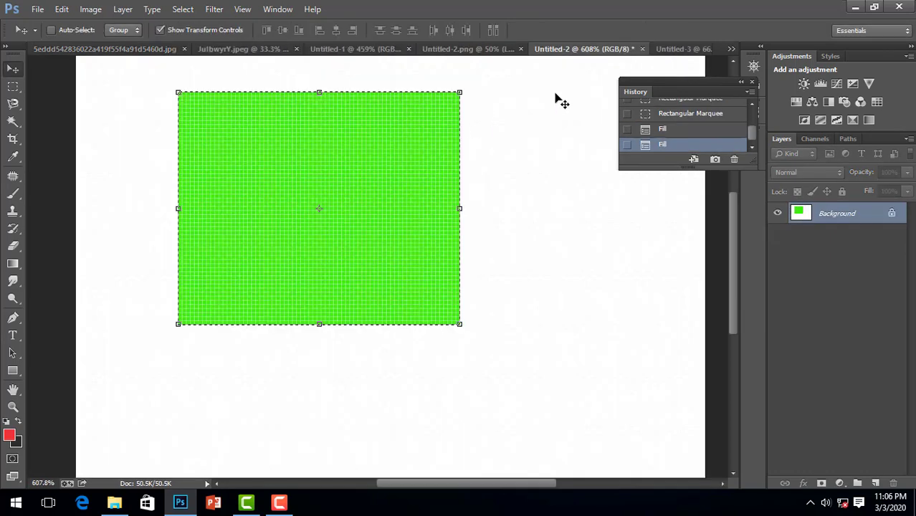
left_click(643, 49)
left_click(459, 198)
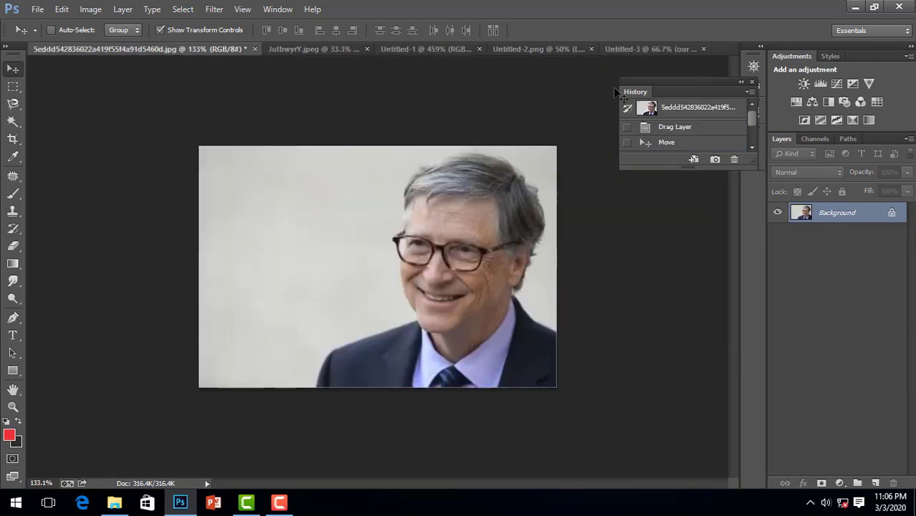
Nudge the cartoon boy to the right in Untitled-2.png
left_click(647, 50)
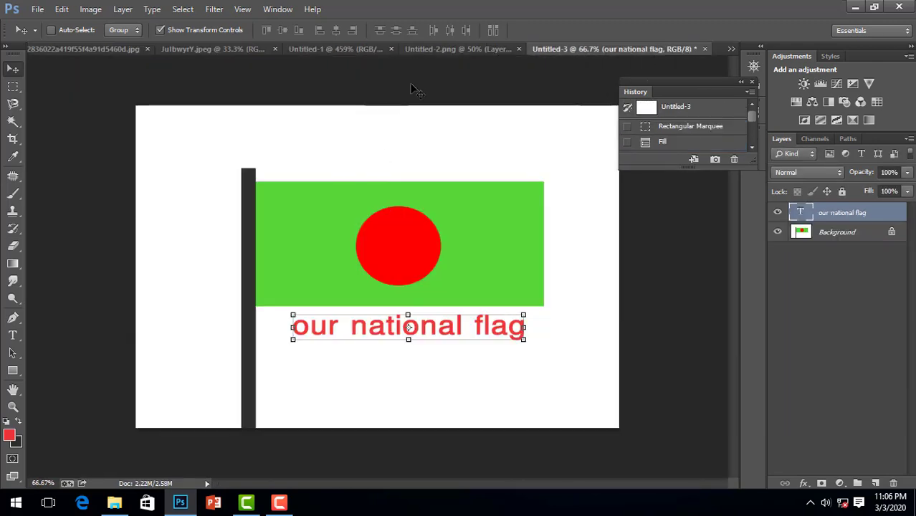
left_click(441, 50)
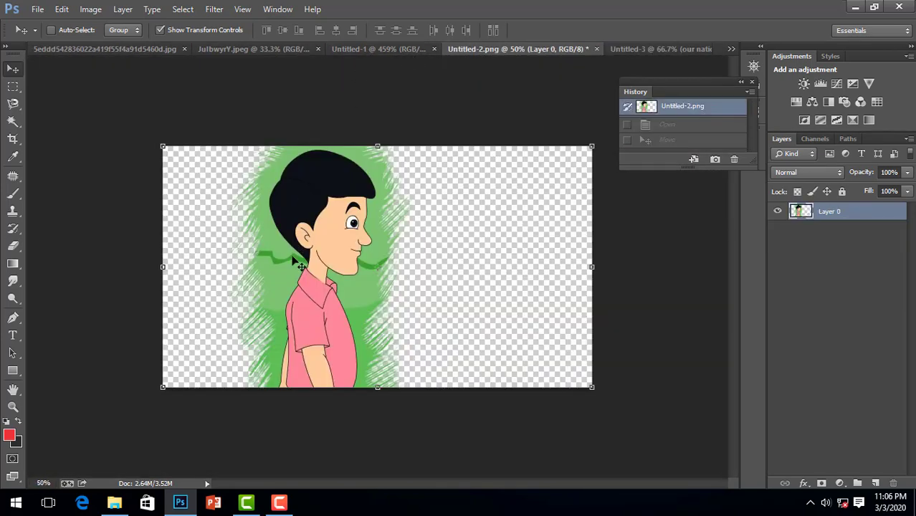
mouse_move(231, 246)
left_mouse_down()
mouse_move(289, 257)
mouse_move(269, 239)
left_mouse_up()
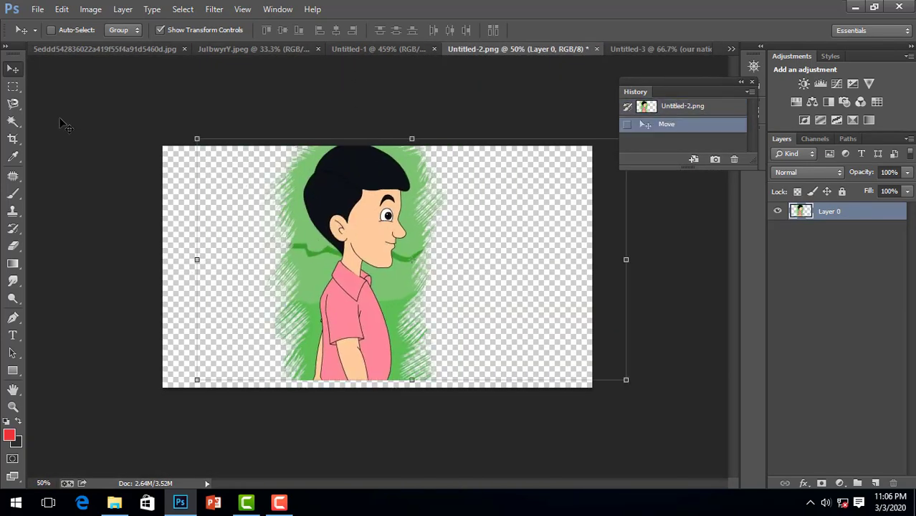
left_click_drag(419, 236, 413, 242)
Open the stacked books image images[1][15] from the IMAGE folder
left_click(37, 9)
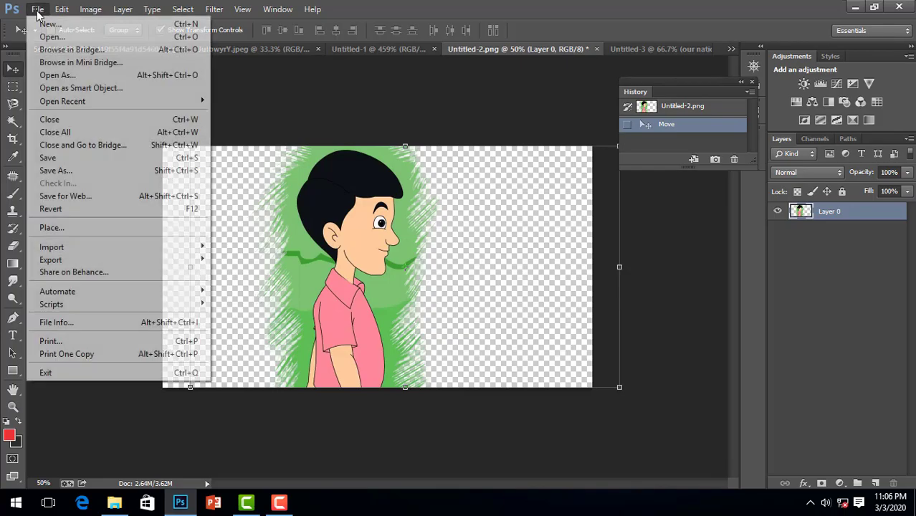
left_click(52, 37)
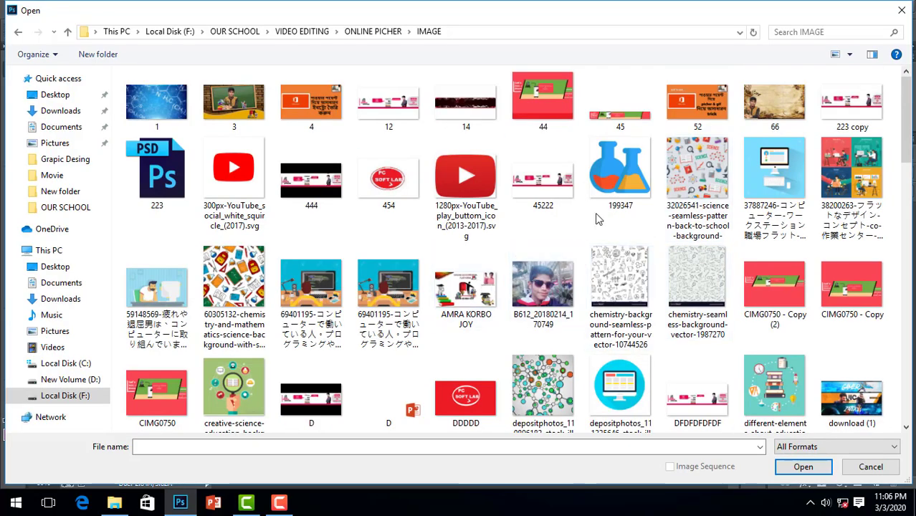
scroll(681, 179, "down", 3)
scroll(681, 180, "up", 3)
scroll(681, 180, "down", 1)
scroll(499, 223, "down", 6)
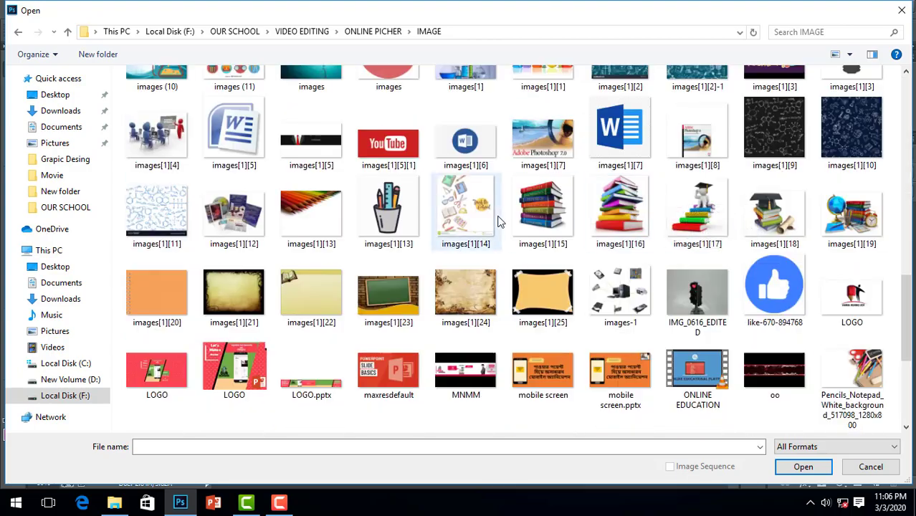
double_click(538, 215)
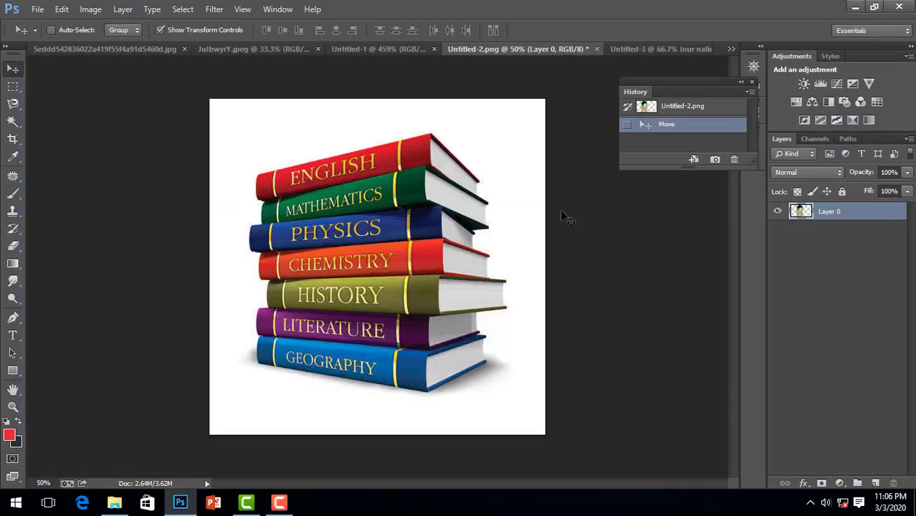
Magic Wand the white background around the books, then Select Inverse to isolate the stack
left_click(14, 121)
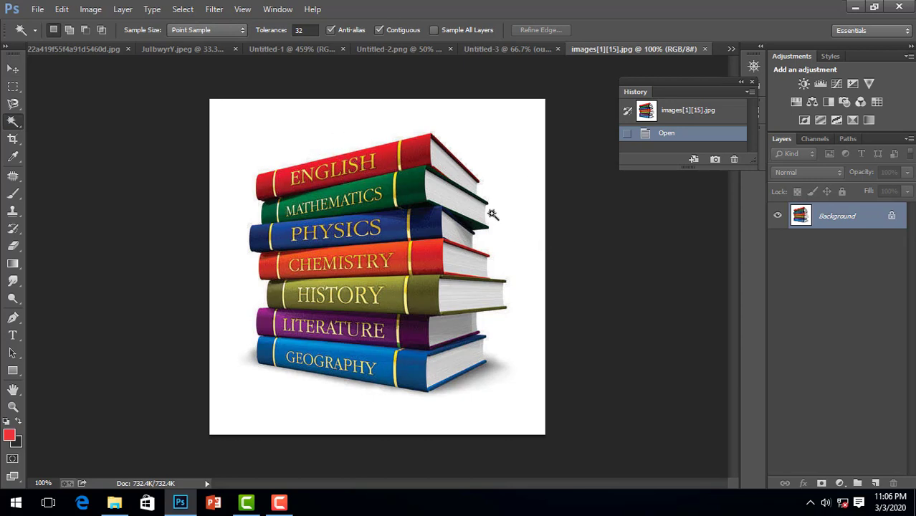
right_click(14, 122)
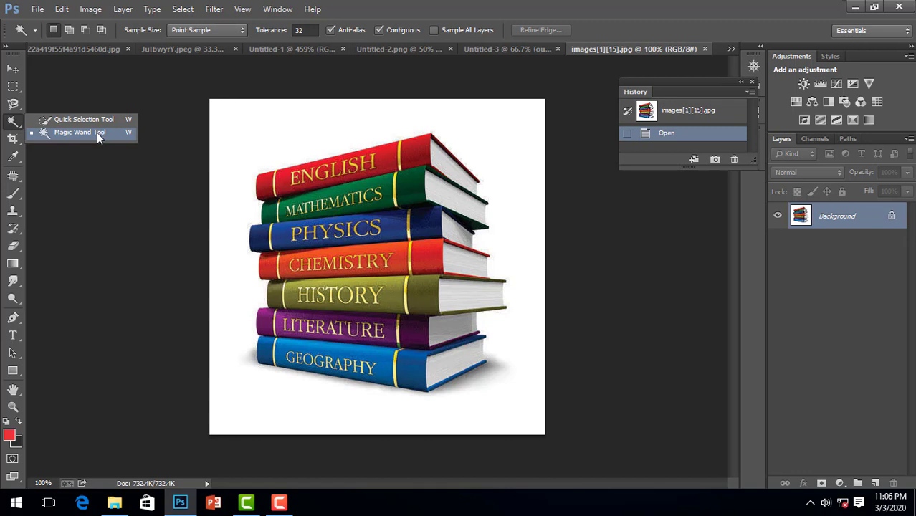
left_click(14, 121)
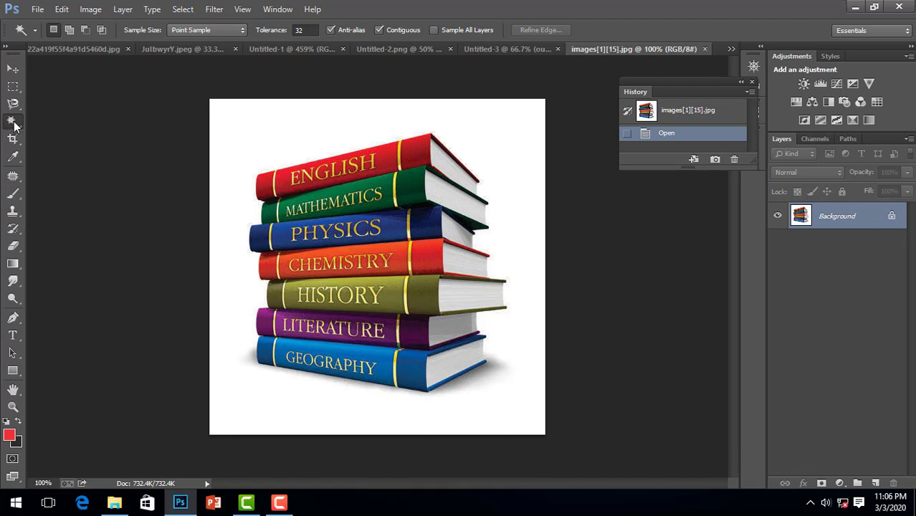
left_click(14, 104)
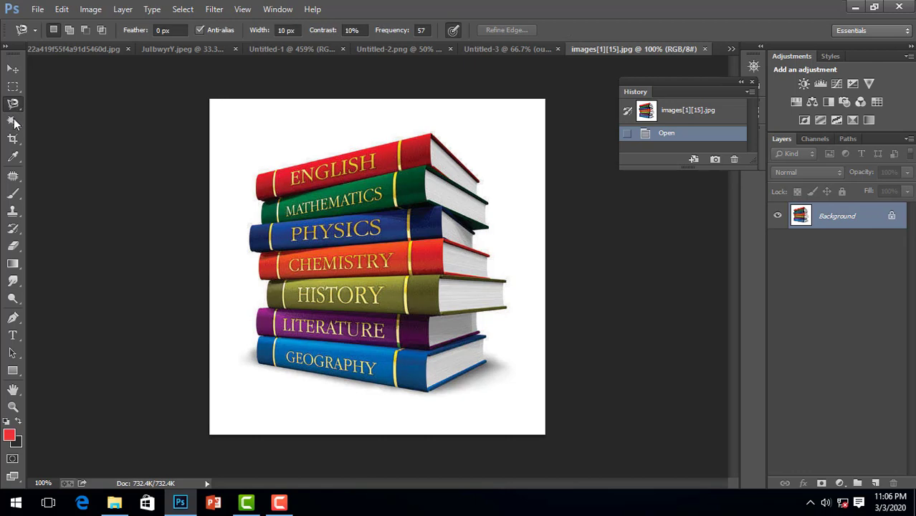
left_click(14, 122)
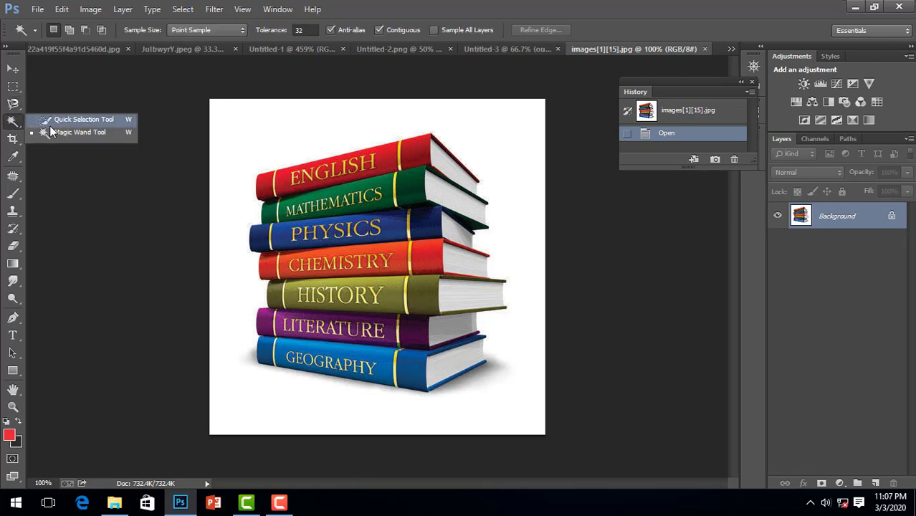
left_click(56, 134)
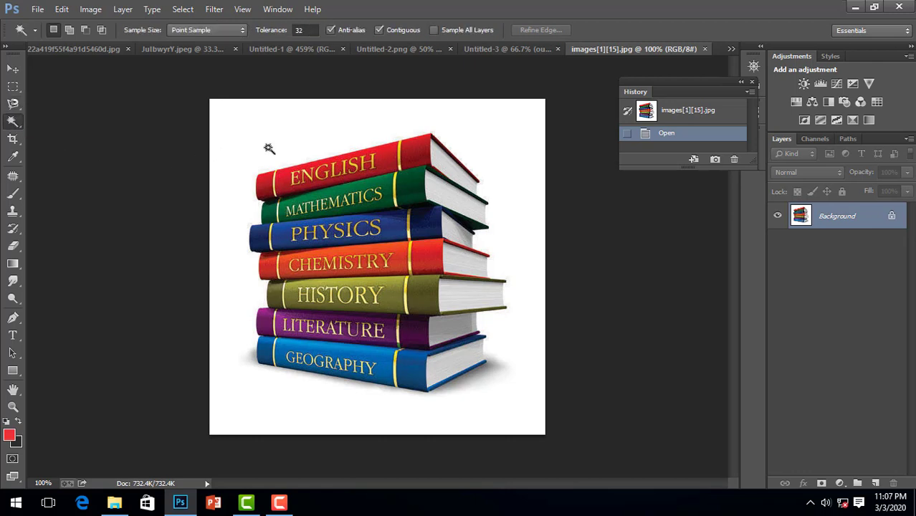
left_click(362, 140)
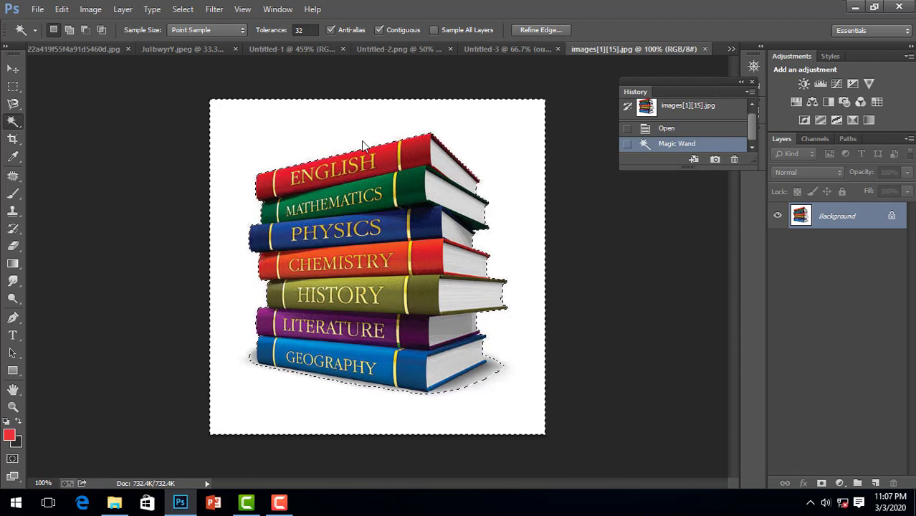
right_click(362, 142)
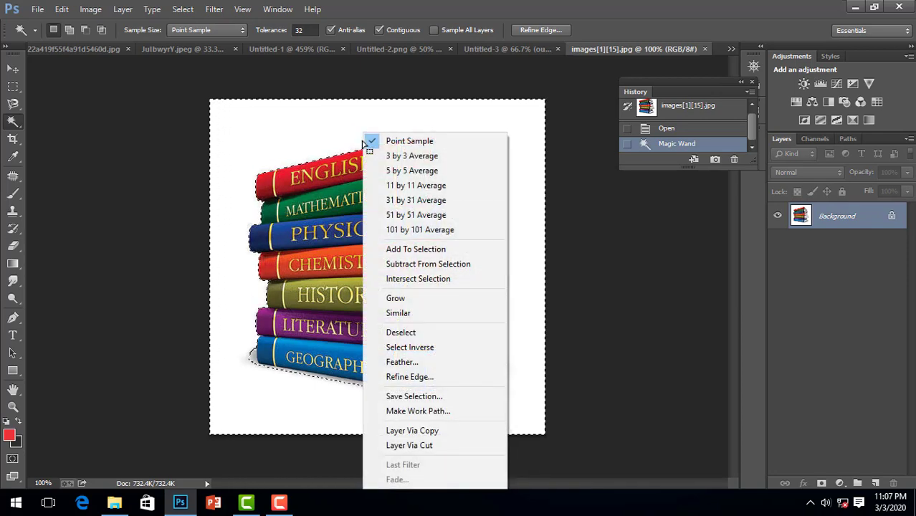
left_click(394, 353)
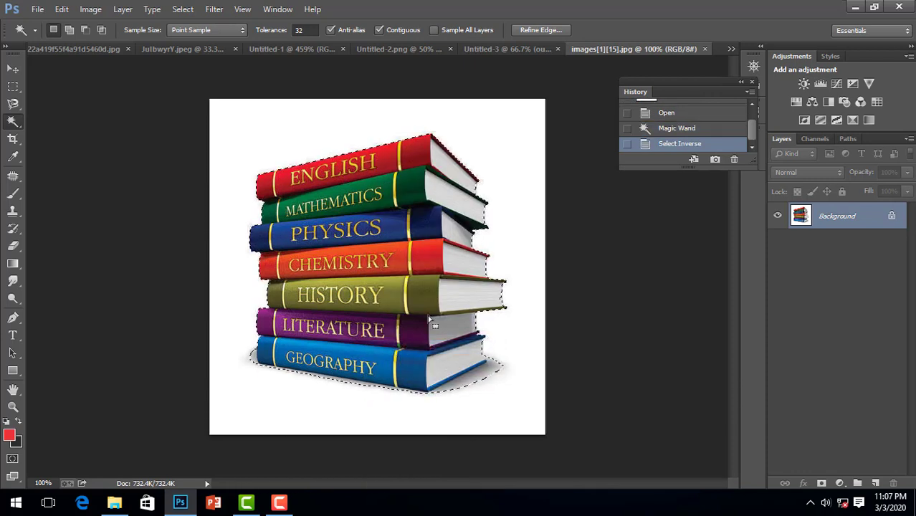
Move the selected books across the canvas with the Move tool
left_click(12, 68)
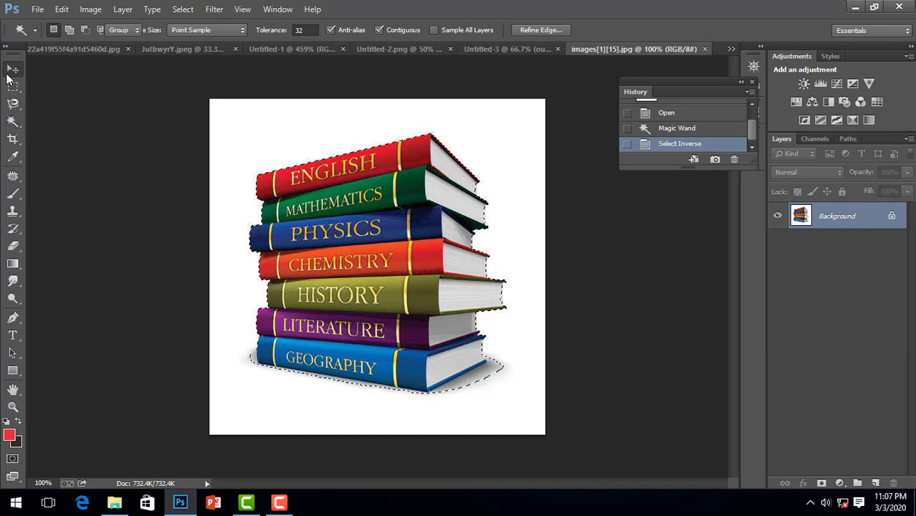
left_click_drag(375, 251, 449, 244)
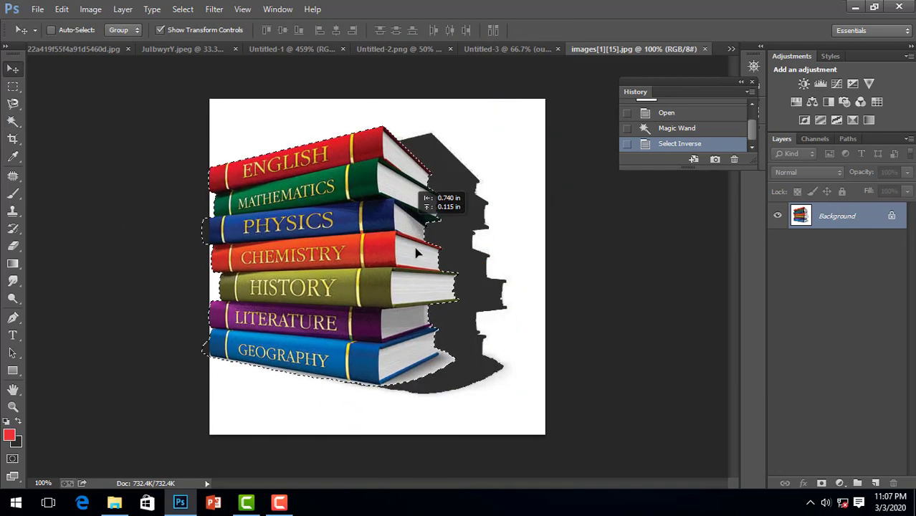
mouse_move(447, 243)
left_mouse_down()
mouse_move(452, 203)
mouse_move(487, 178)
left_mouse_up()
Cancel a new document and paste the copied face into Untitled-1
left_click(38, 9)
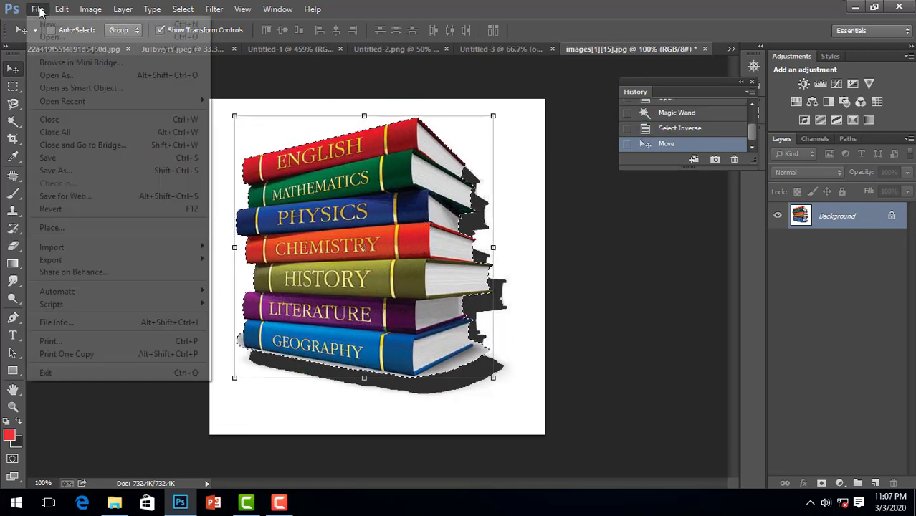
left_click(115, 26)
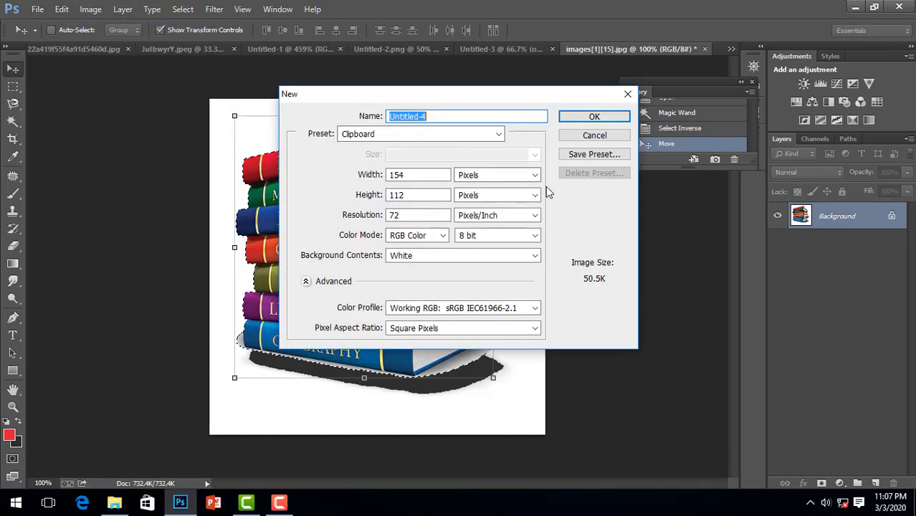
left_click(592, 135)
left_click(271, 49)
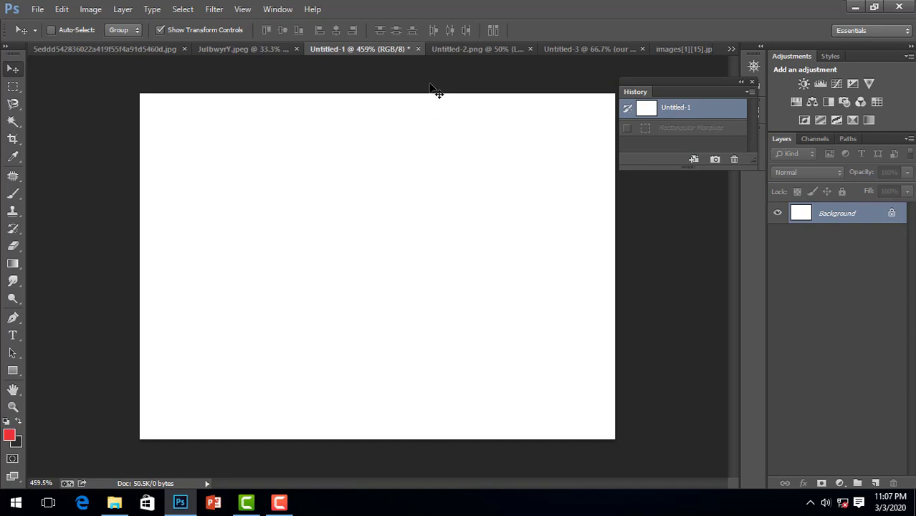
key("ctrl+v")
scroll(382, 210, "down", 2)
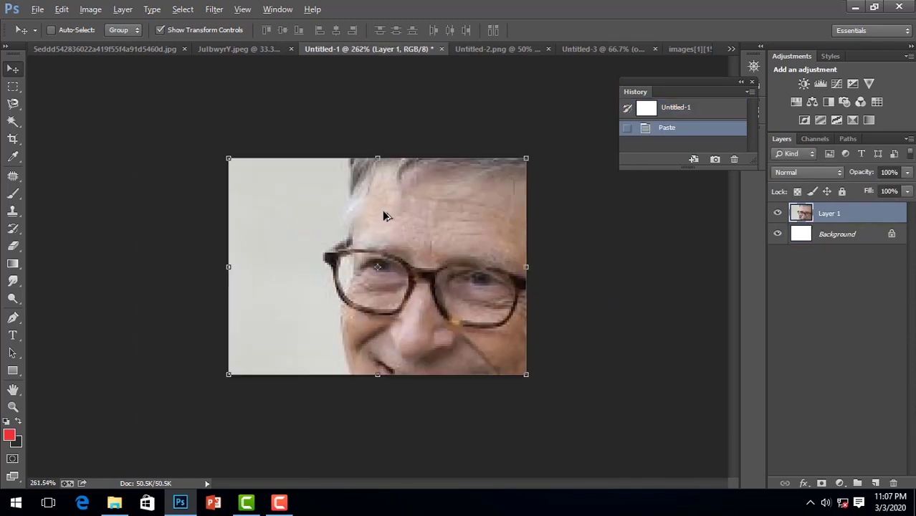
scroll(382, 210, "down", 1)
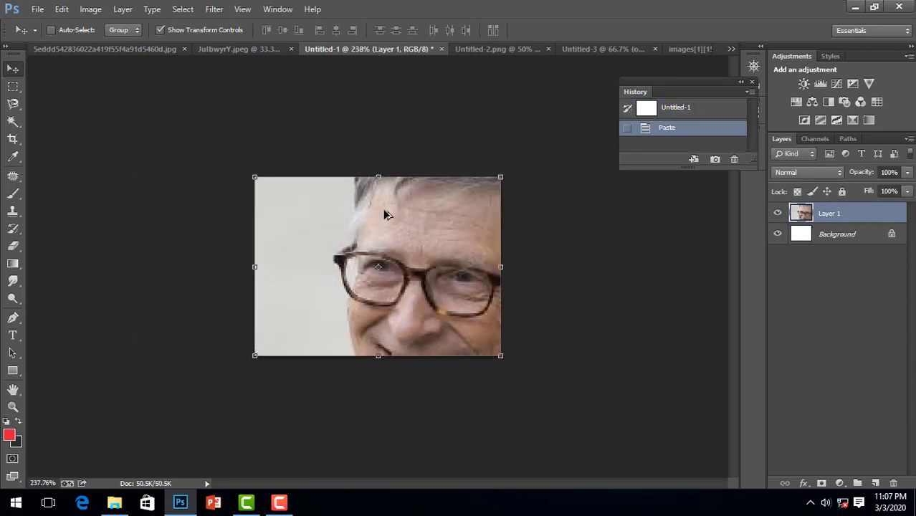
Return to the books image and Edit > Cut the selected books
left_click(511, 48)
left_click(631, 48)
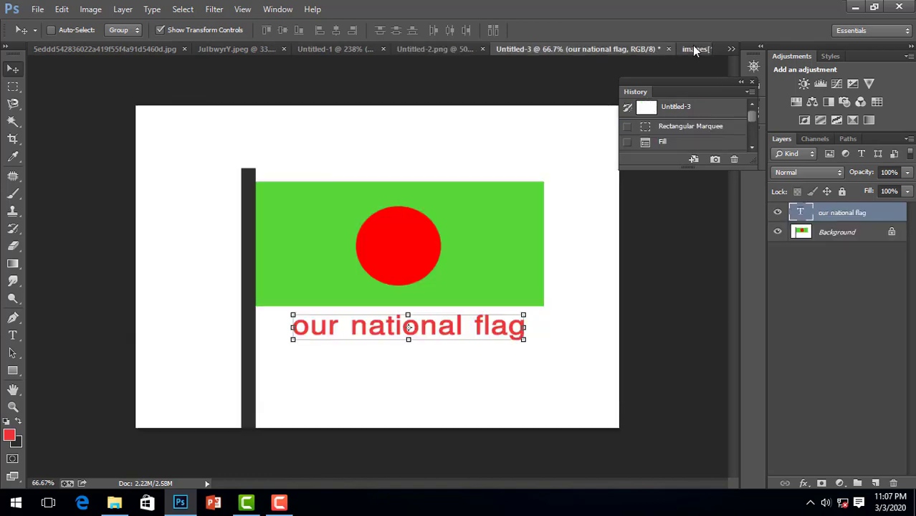
left_click(692, 48)
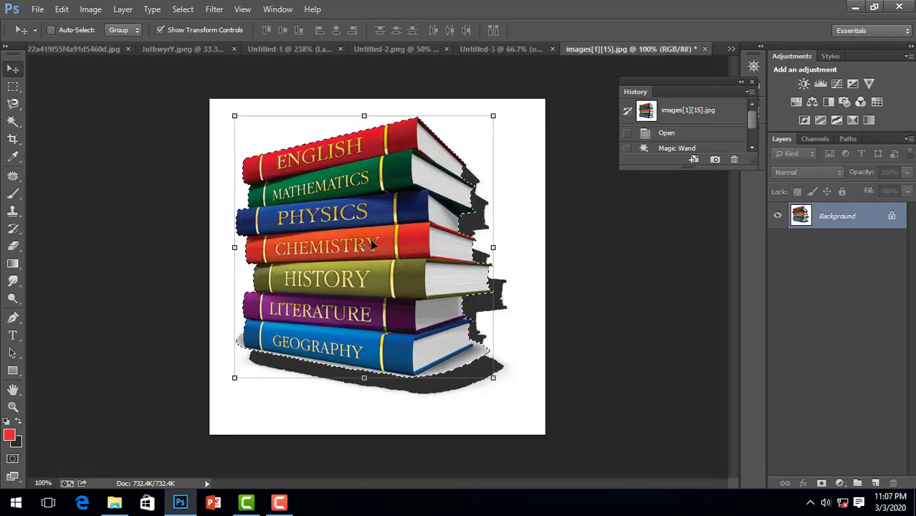
left_click(61, 9)
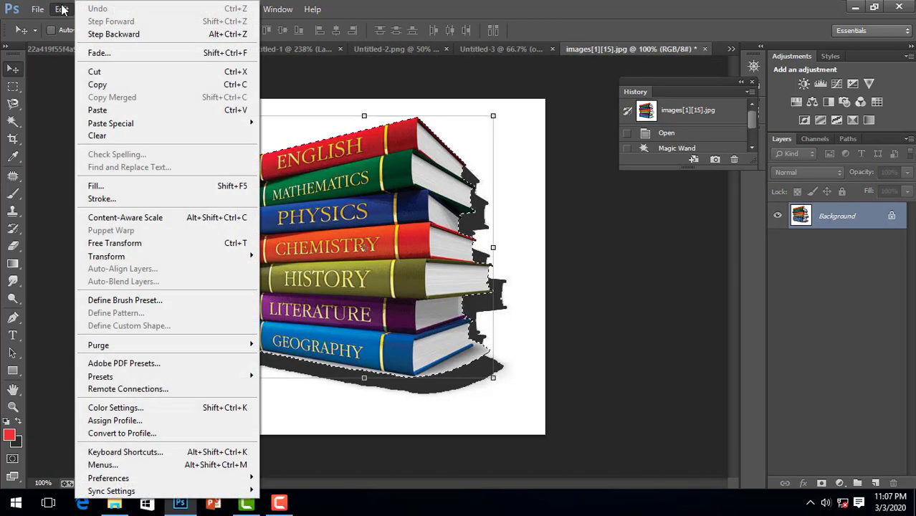
left_click(108, 71)
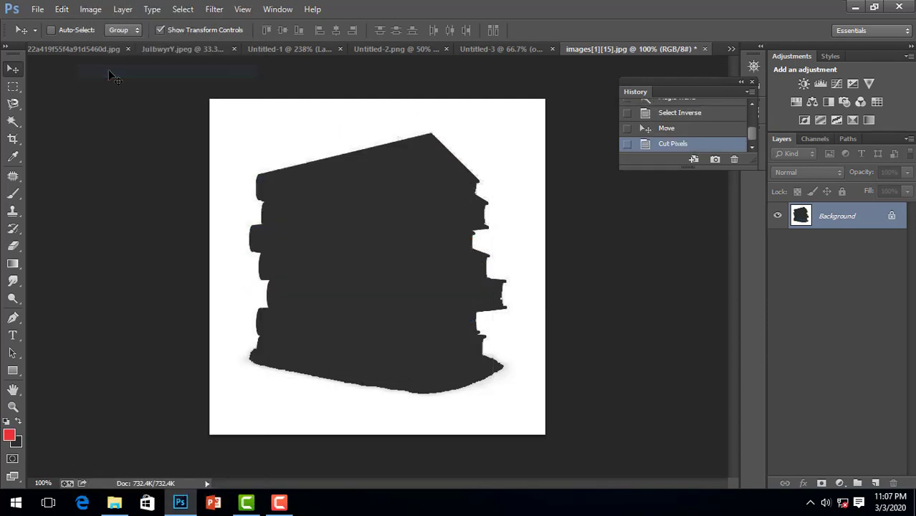
Paste the books into the cartoon document, delete the boy layer, and centre the books
left_click(404, 48)
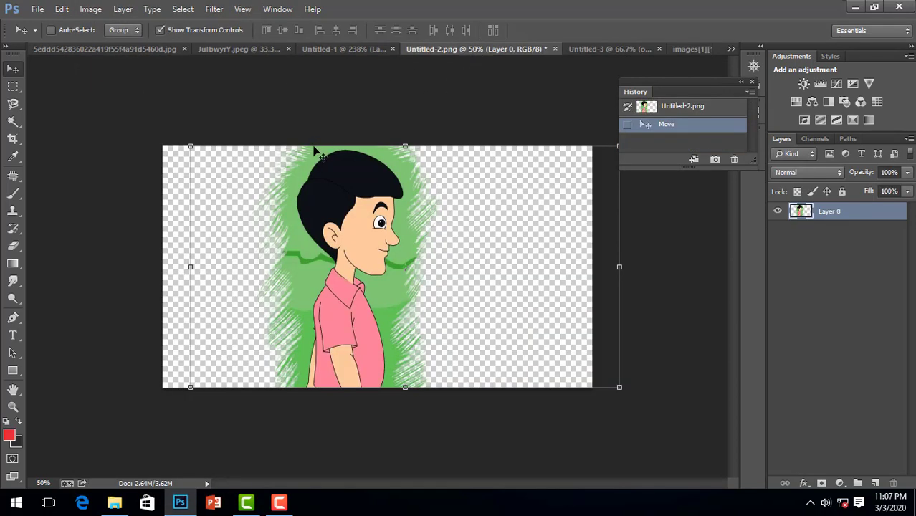
key("ctrl+v")
left_click_drag(355, 256, 496, 257)
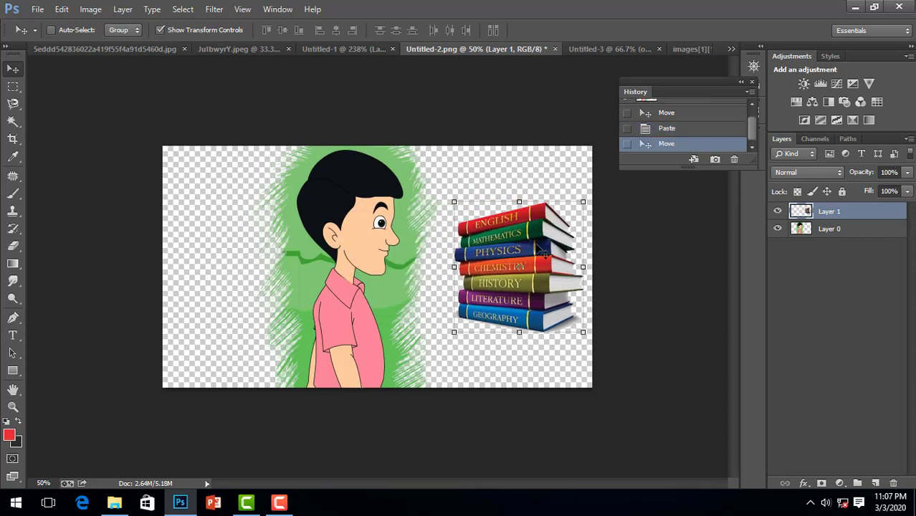
left_click_drag(815, 235, 893, 483)
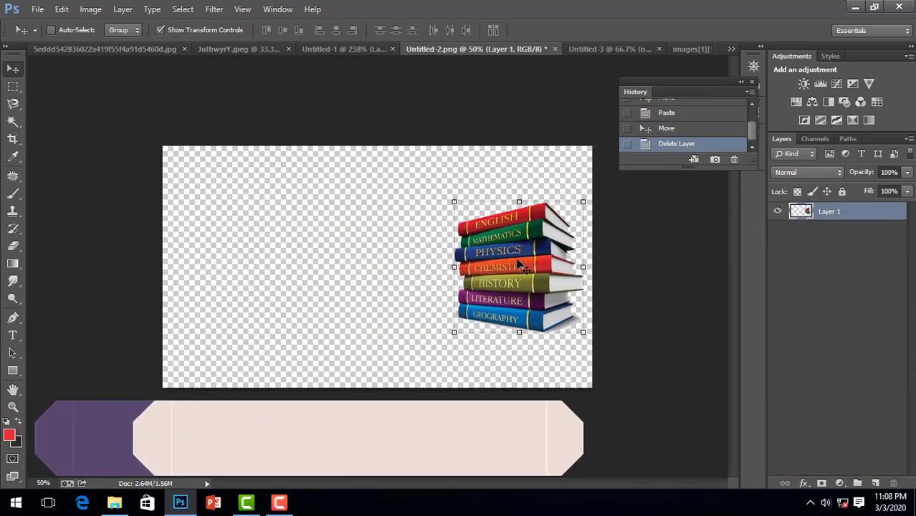
left_click_drag(502, 271, 421, 277)
Revert the books photo to its opening History snapshot and choose the Quick Selection Tool
left_click(607, 50)
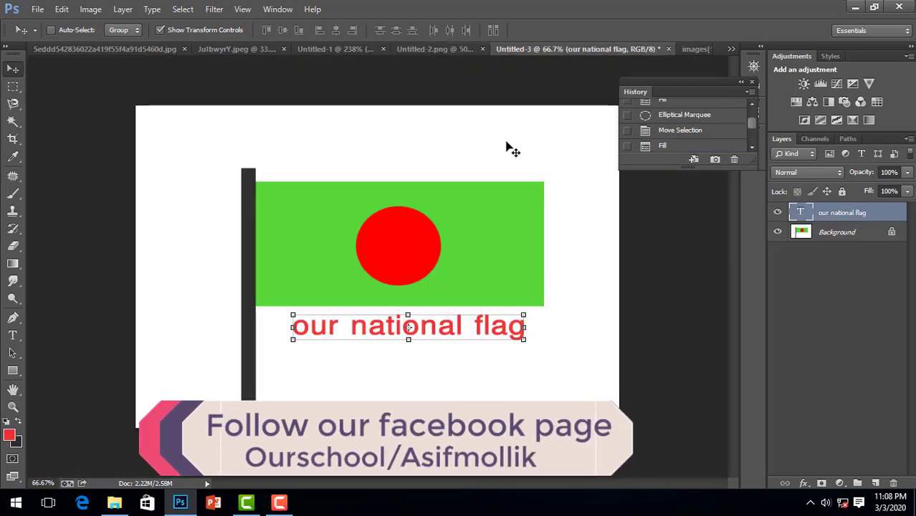
left_click(687, 49)
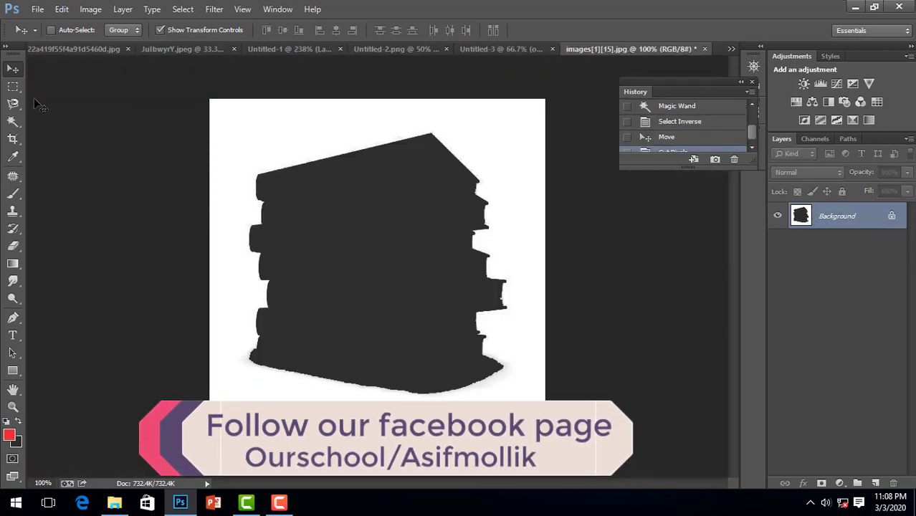
left_click(13, 121)
right_click(13, 121)
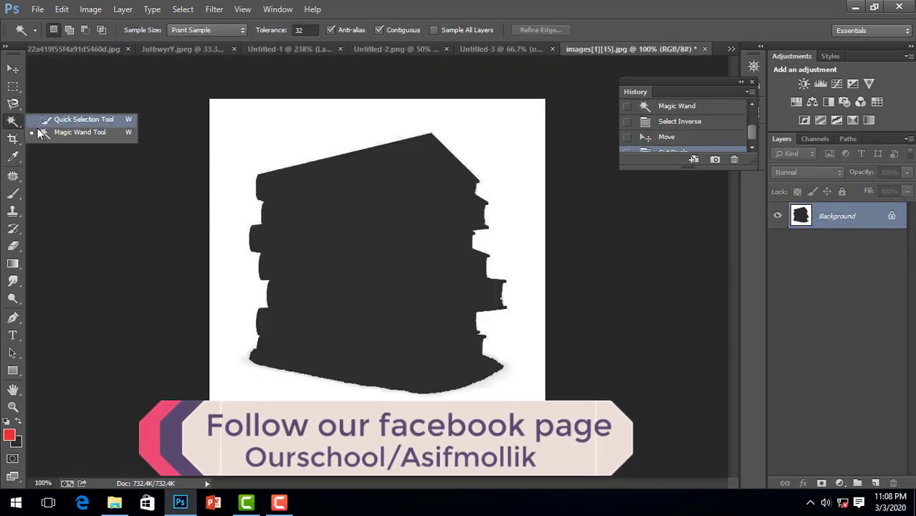
scroll(688, 122, "up", 3)
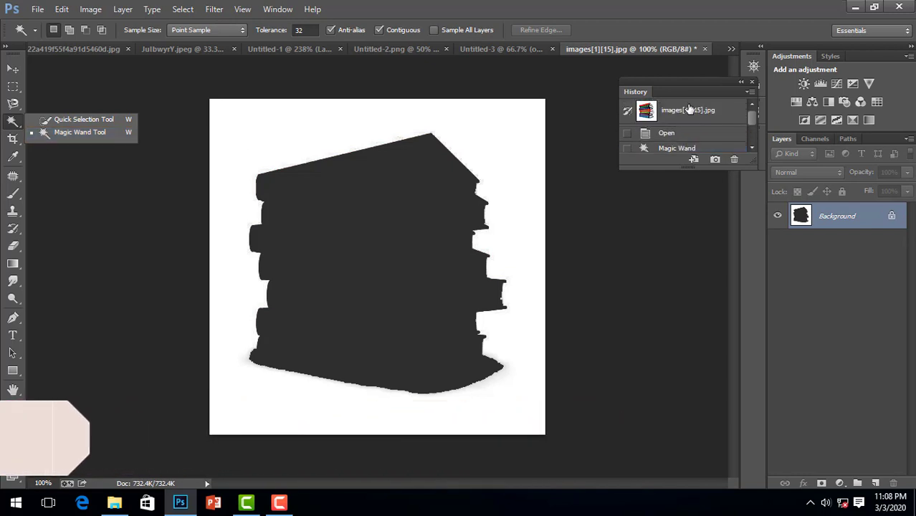
left_click(688, 110)
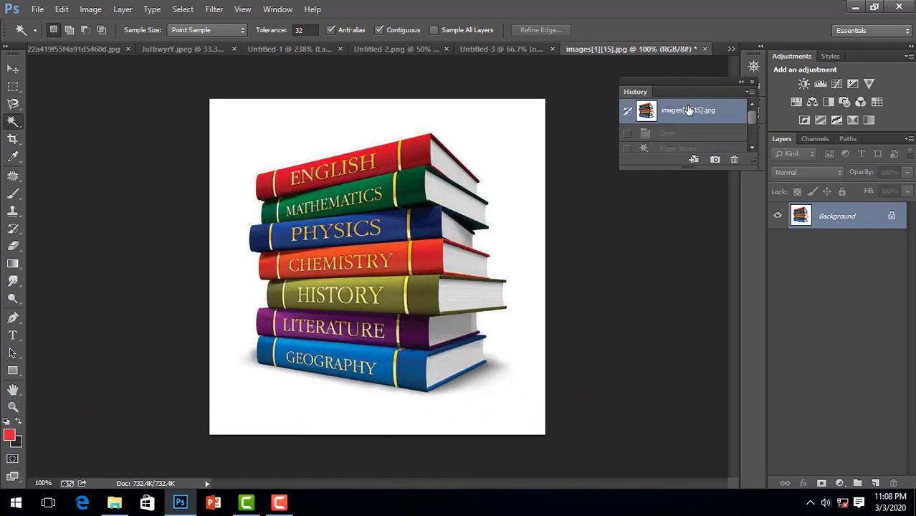
right_click(23, 125)
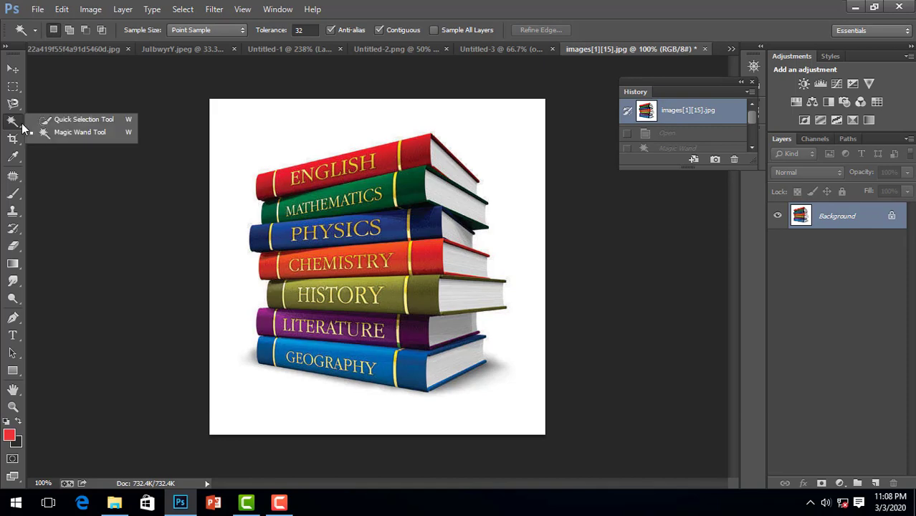
left_click(66, 121)
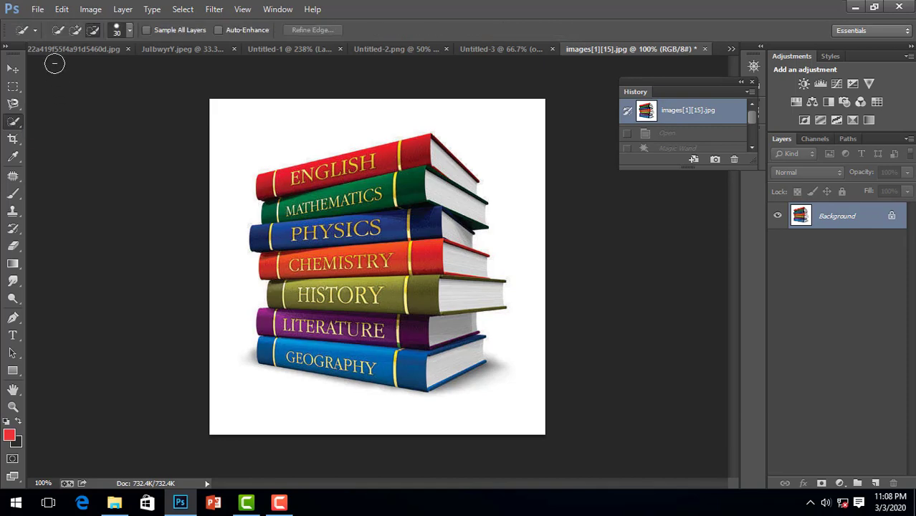
Open the 199347.png flask image as a new document
left_click(38, 10)
left_click(43, 37)
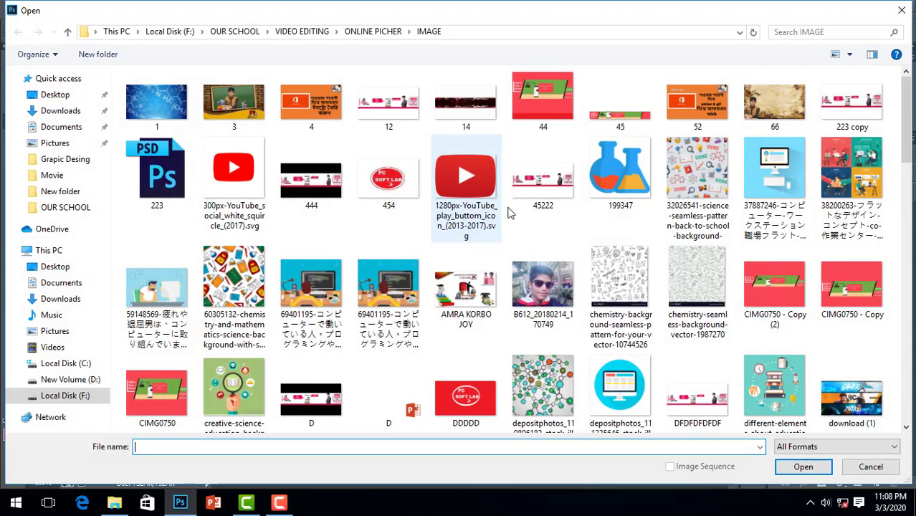
scroll(509, 213, "down", 1)
scroll(520, 215, "up", 1)
scroll(527, 230, "down", 1)
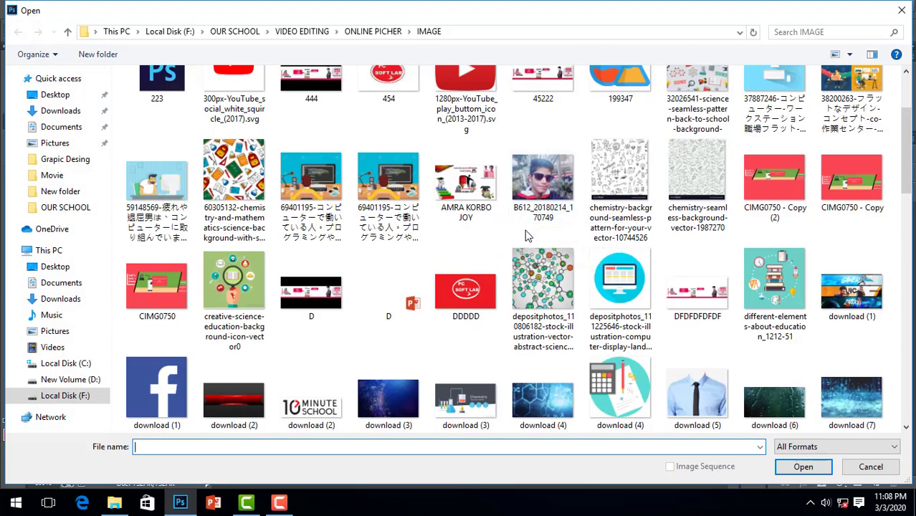
scroll(527, 236, "down", 5)
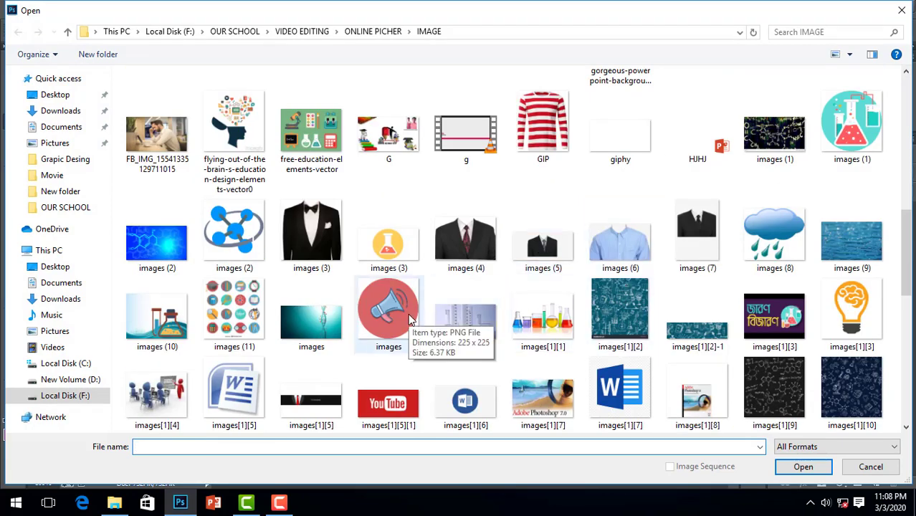
scroll(410, 319, "up", 5)
scroll(410, 317, "down", 3)
scroll(410, 316, "up", 3)
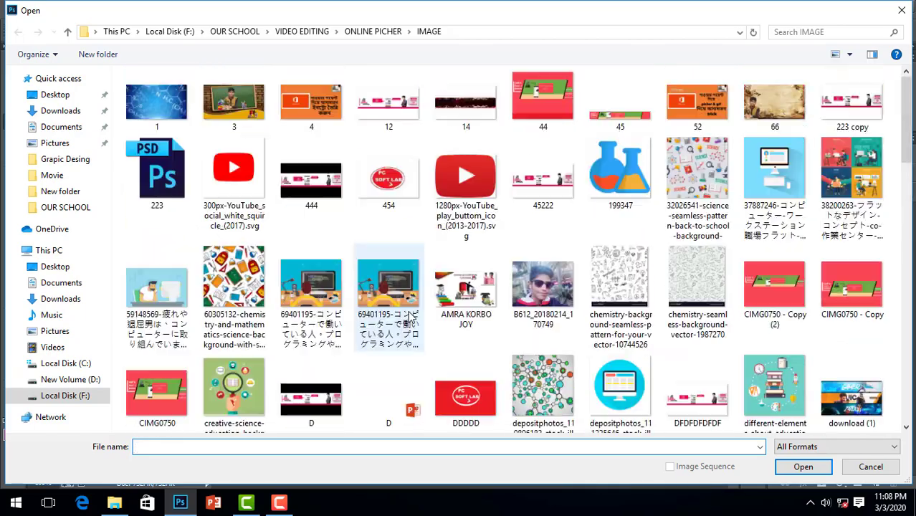
left_click(620, 172)
left_click(803, 466)
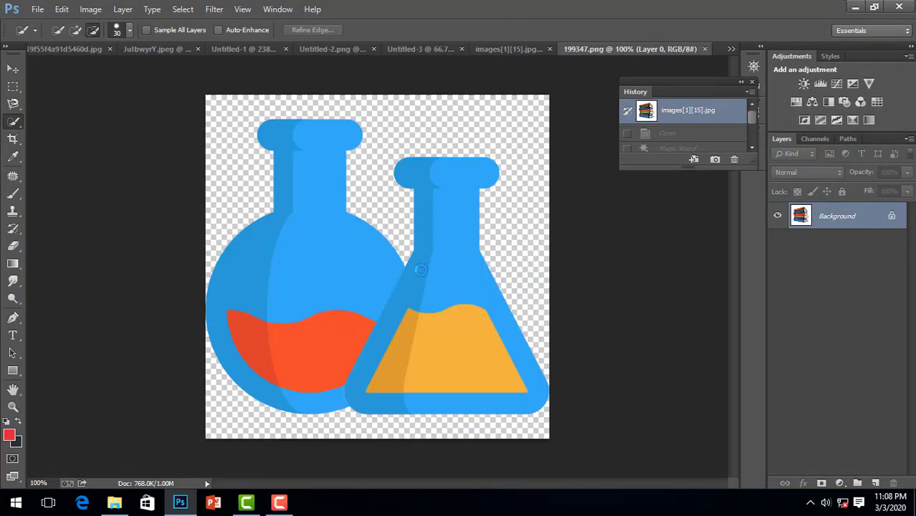
Cancel a second Open dialog and return to the Untitled-1 face document
left_click(37, 9)
left_click(45, 37)
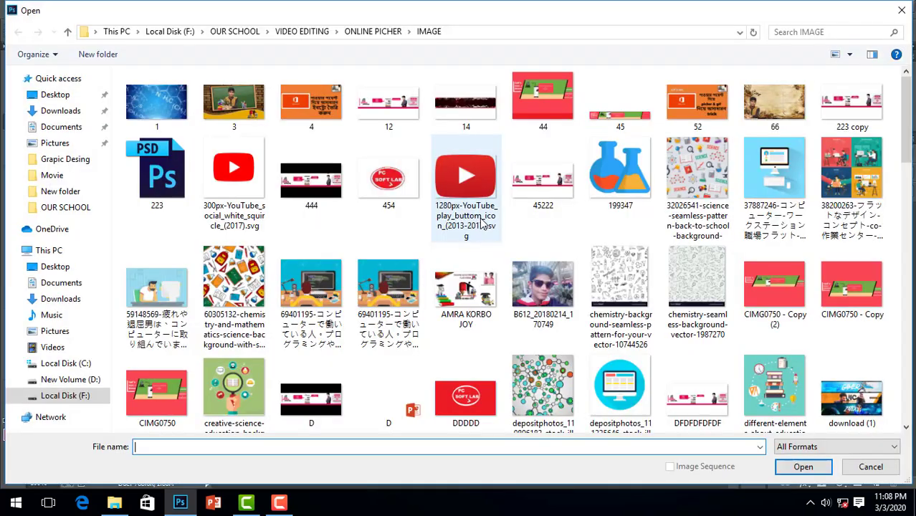
left_click(901, 10)
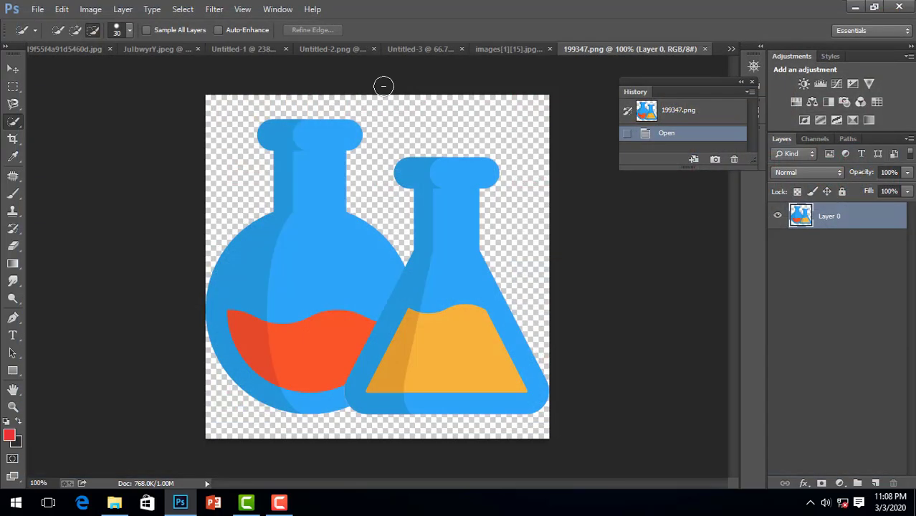
left_click(241, 49)
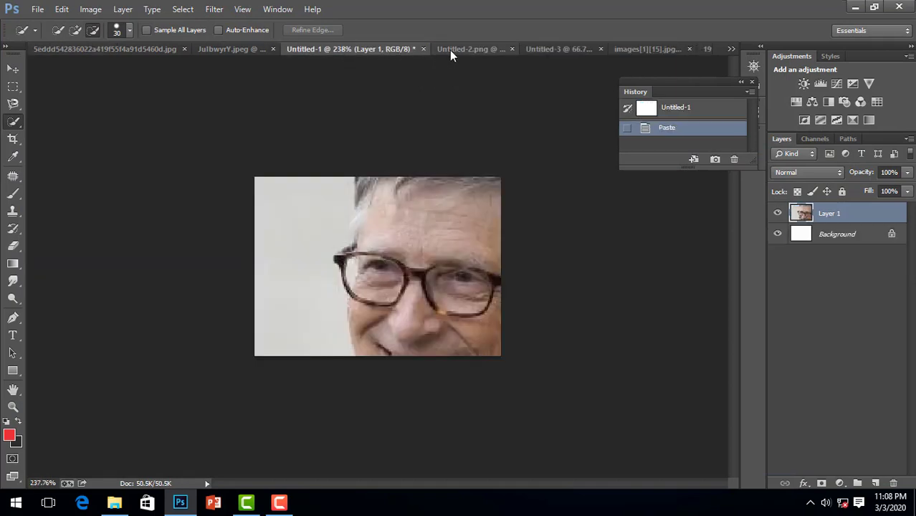
In the smiling man's portrait, Quick-Select his shirt, neck, face and hair
left_click(172, 49)
left_click(276, 48)
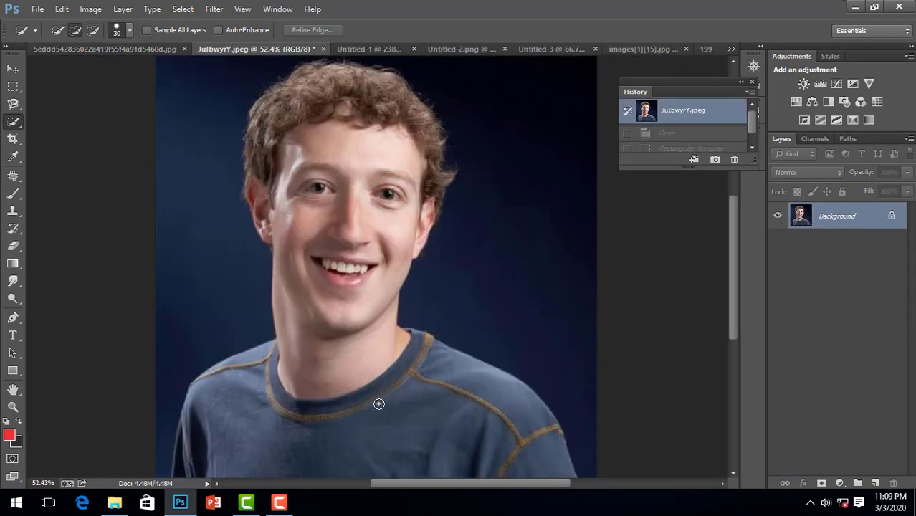
scroll(401, 431, "down", 2)
scroll(409, 430, "down", 1)
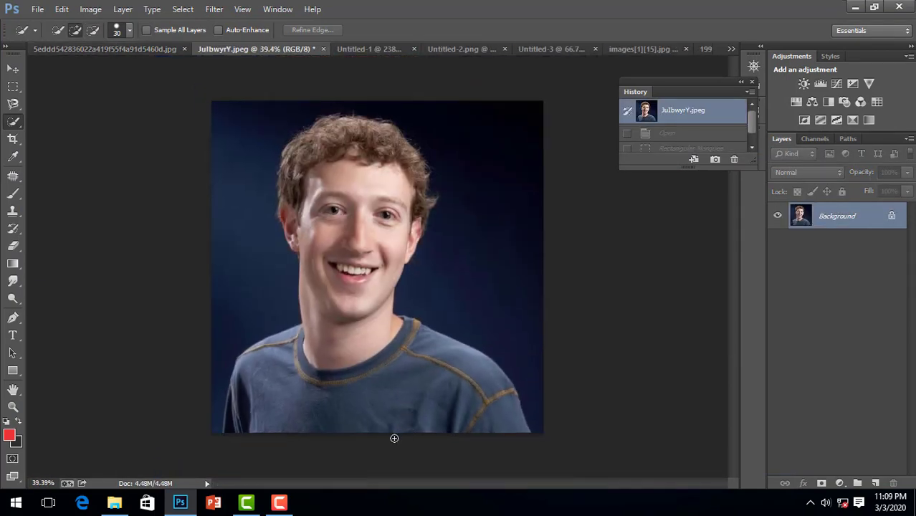
mouse_move(374, 334)
left_mouse_down()
mouse_move(332, 138)
mouse_move(315, 145)
left_mouse_up()
left_click_drag(299, 179, 303, 205)
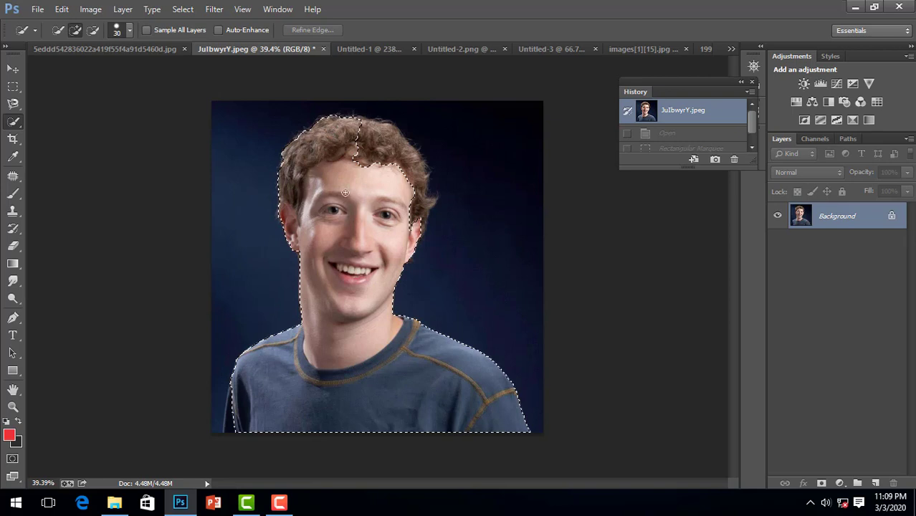
mouse_move(374, 156)
left_mouse_down()
mouse_move(414, 182)
mouse_move(418, 225)
left_mouse_up()
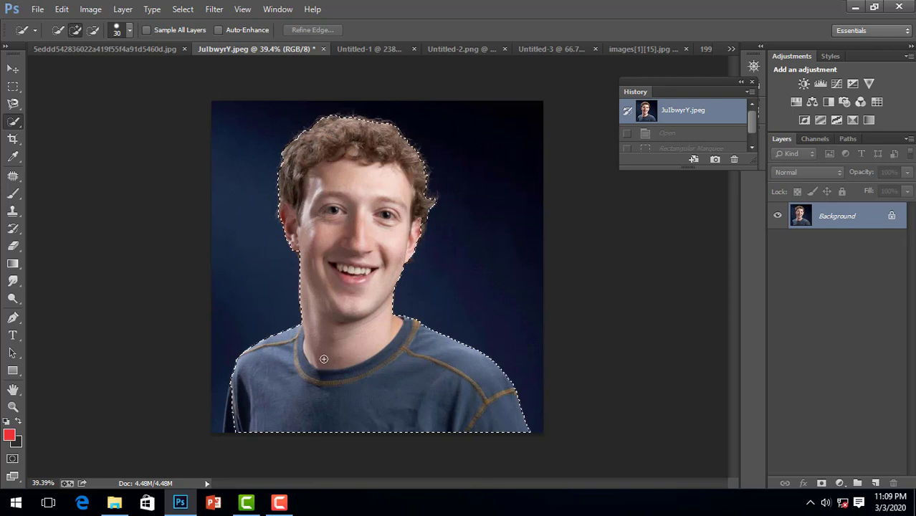
left_click_drag(237, 430, 227, 427)
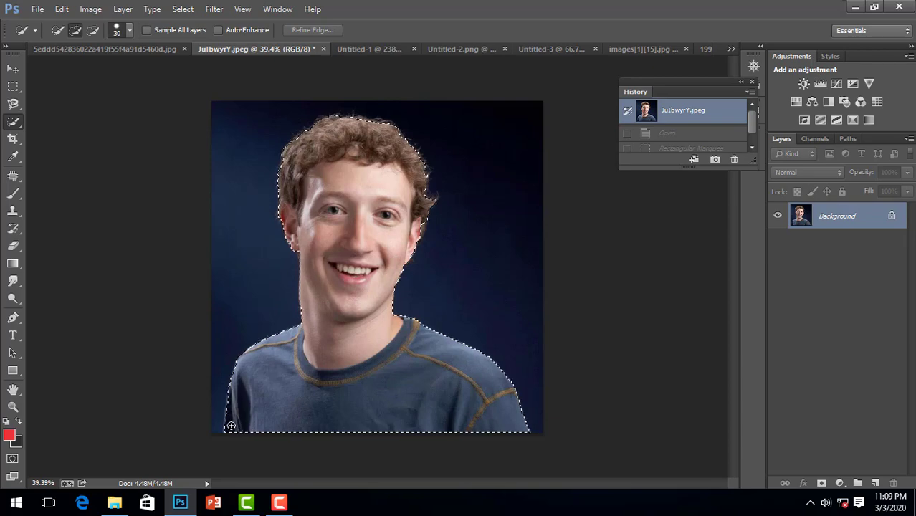
Add the outer hair edge to the selection and subtract the stray background beside it
scroll(456, 293, "up", 3)
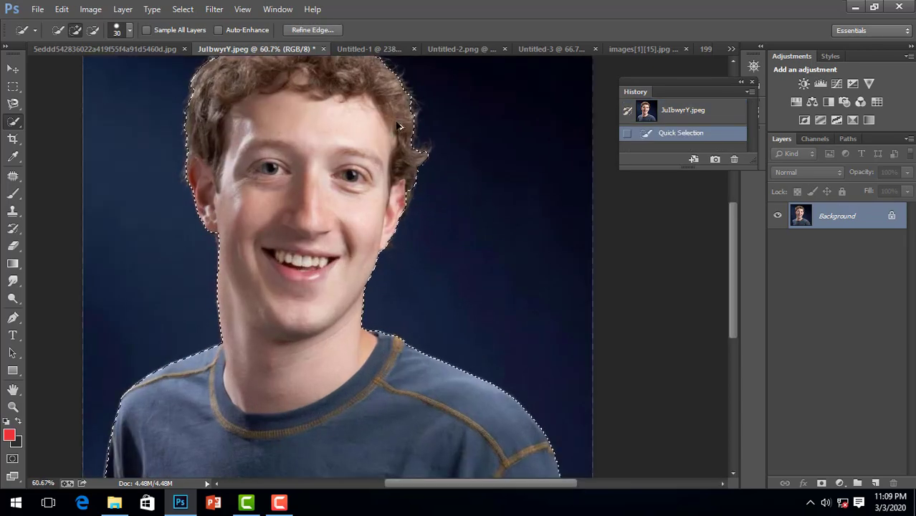
scroll(373, 215, "up", 1)
scroll(279, 147, "up", 1)
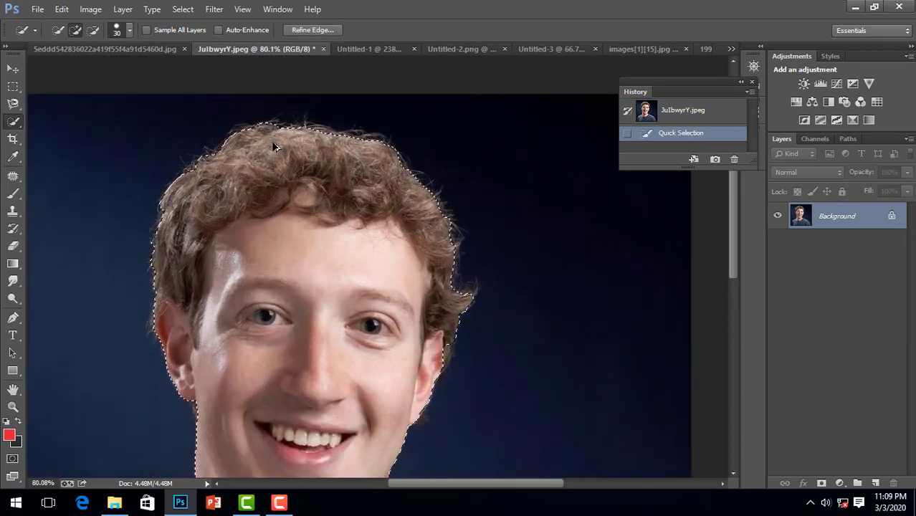
scroll(276, 143, "down", 1)
scroll(293, 149, "down", 1)
scroll(298, 149, "up", 2)
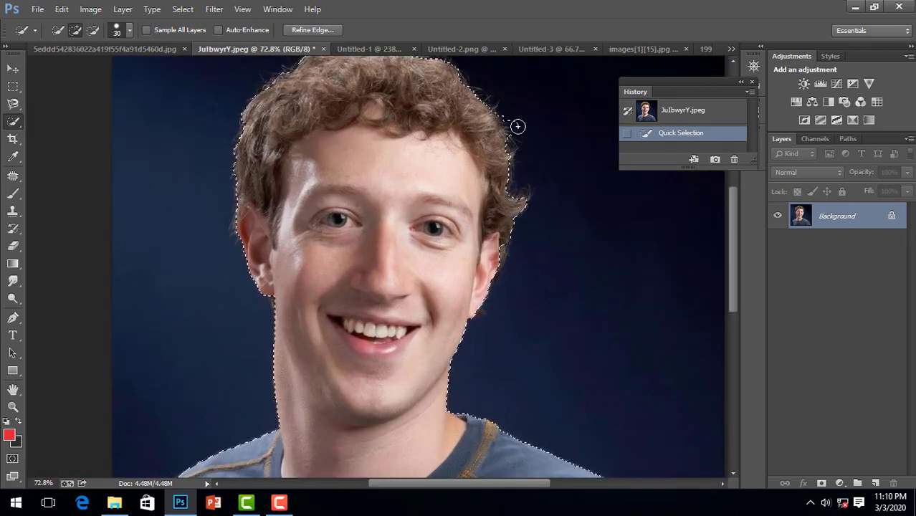
left_click_drag(504, 129, 527, 127)
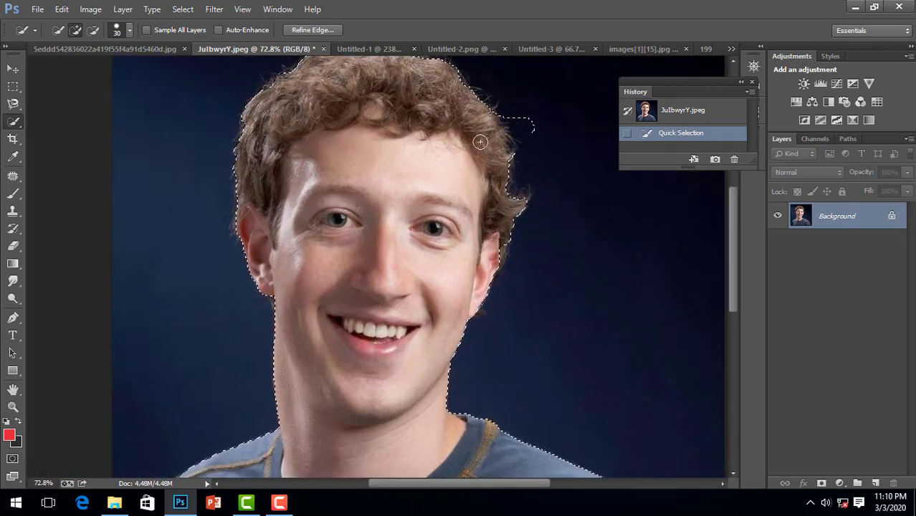
left_click(98, 32)
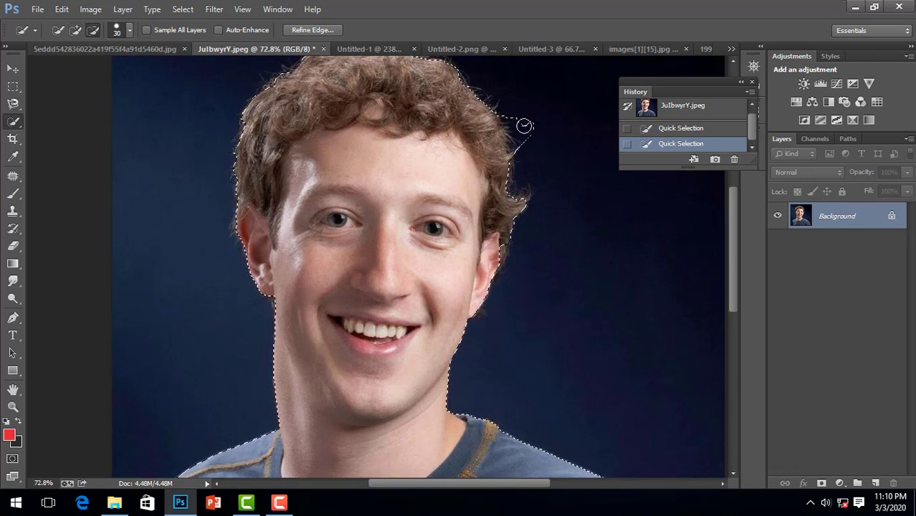
left_click_drag(527, 136, 520, 123)
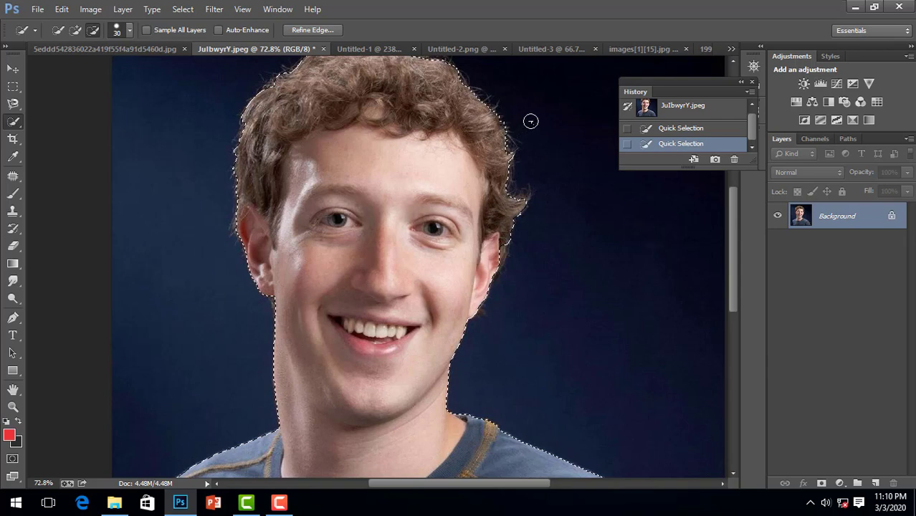
left_click_drag(531, 121, 558, 150)
Cut the selected man out of the photo and return to the Untitled-2.png books canvas
scroll(555, 153, "down", 3)
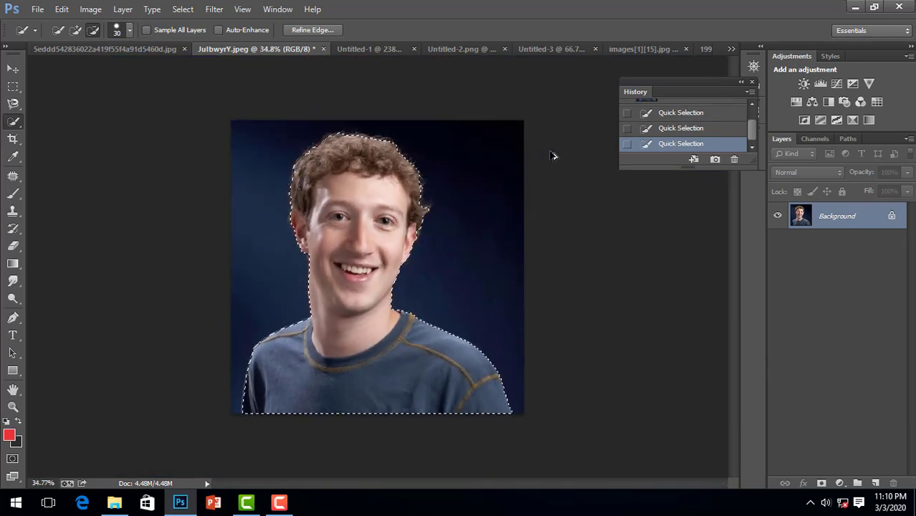
scroll(531, 164, "up", 2)
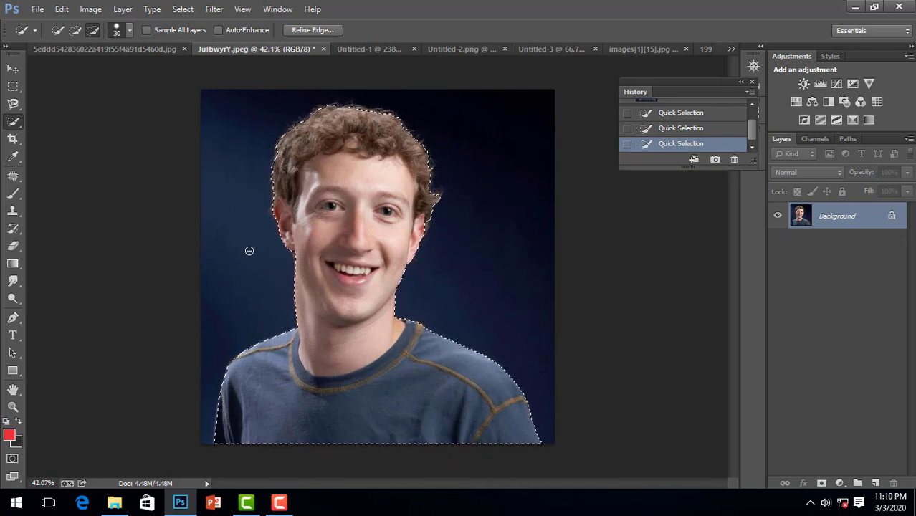
left_click(62, 8)
left_click(98, 71)
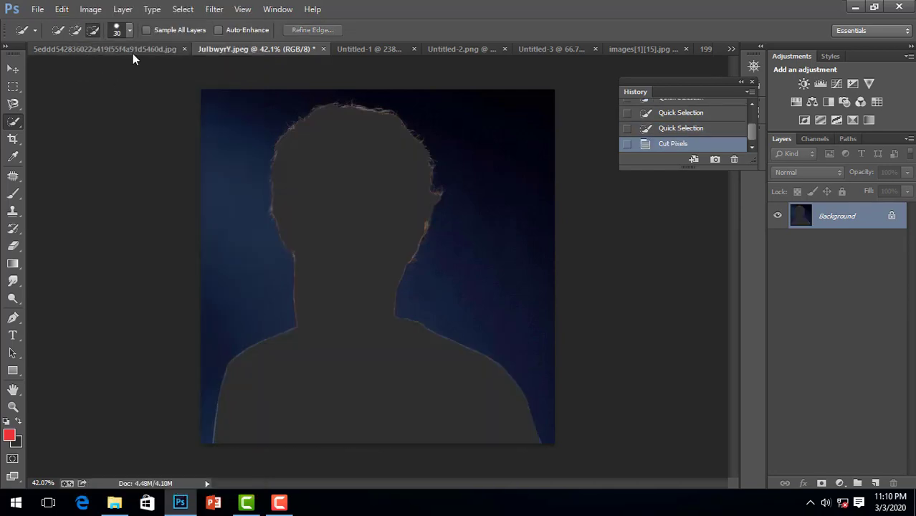
left_click(468, 50)
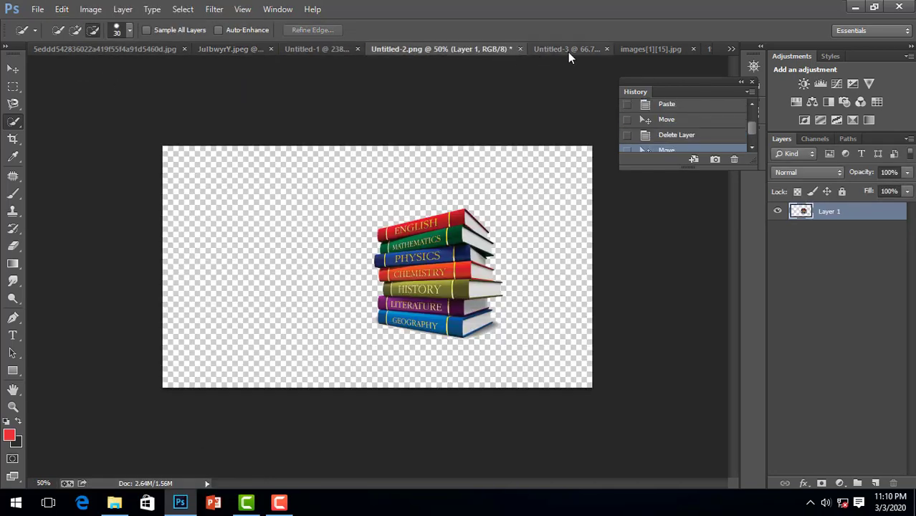
Paste the man as Layer 2, shrink him and place him left of the books
key("ctrl+v")
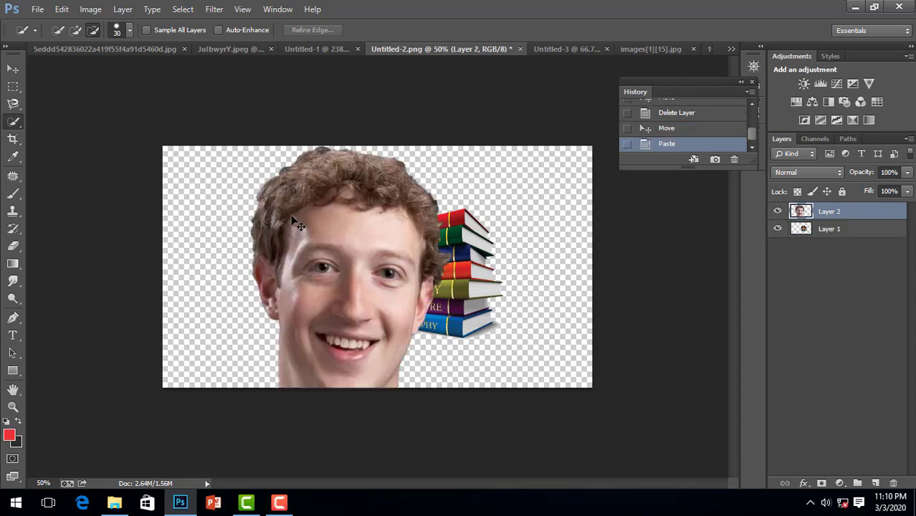
left_click(12, 68)
key("ctrl+minus")
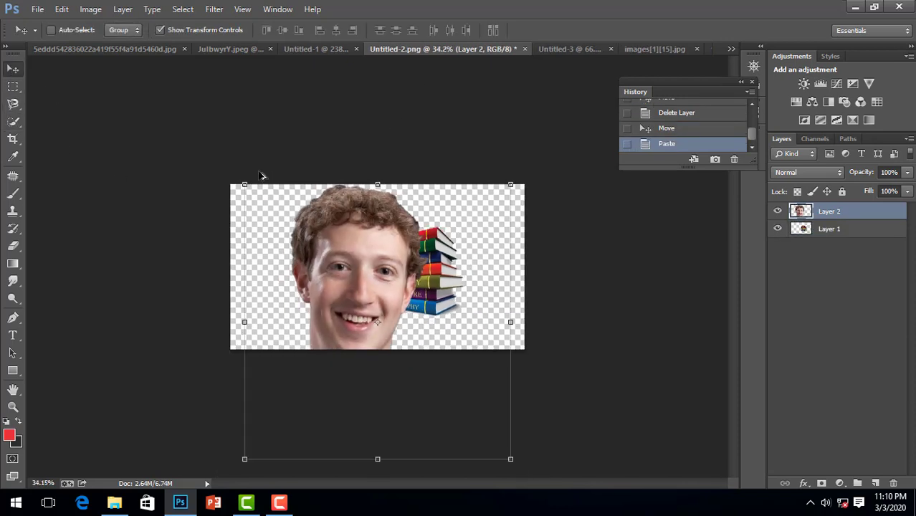
left_click_drag(246, 184, 357, 286)
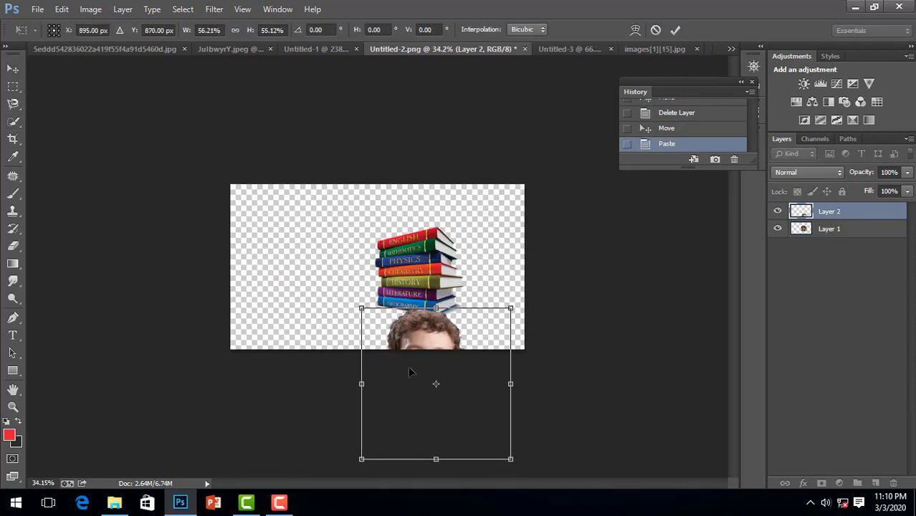
mouse_move(408, 365)
left_mouse_down()
mouse_move(315, 285)
mouse_move(302, 261)
left_mouse_up()
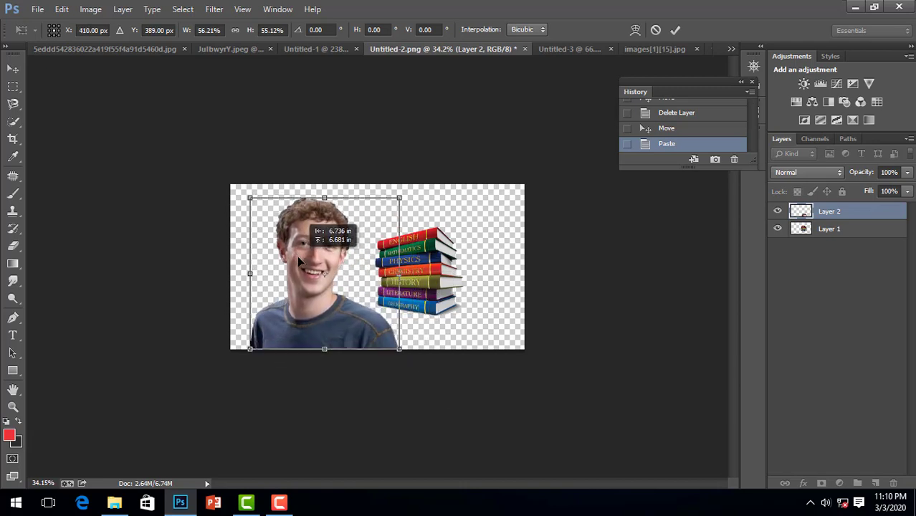
key("Return")
scroll(325, 250, "up", 3)
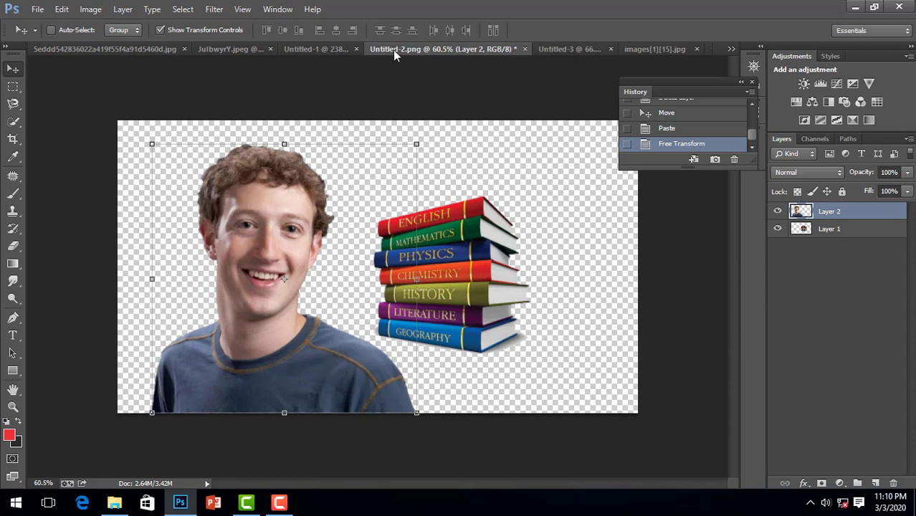
Revert the portrait document to its opening History snapshot and select the Pen tool
left_click(205, 50)
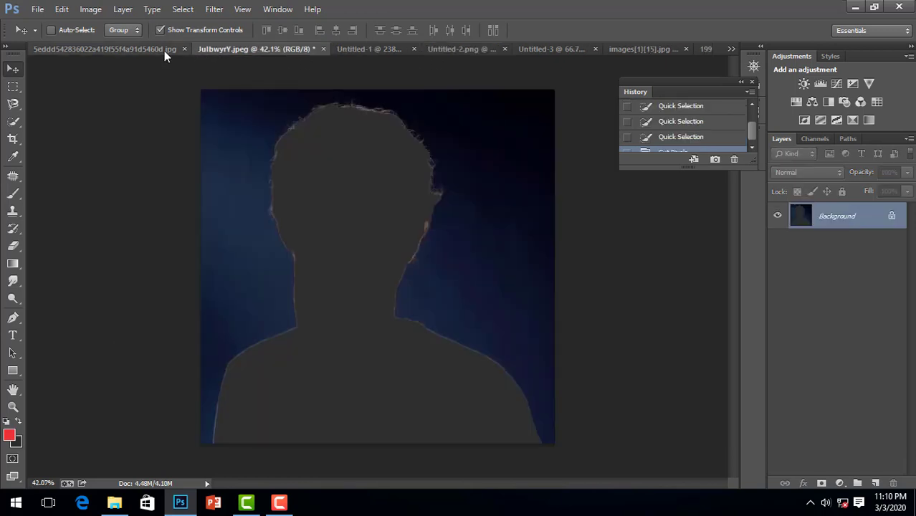
scroll(688, 138, "up", 3)
left_click(681, 111)
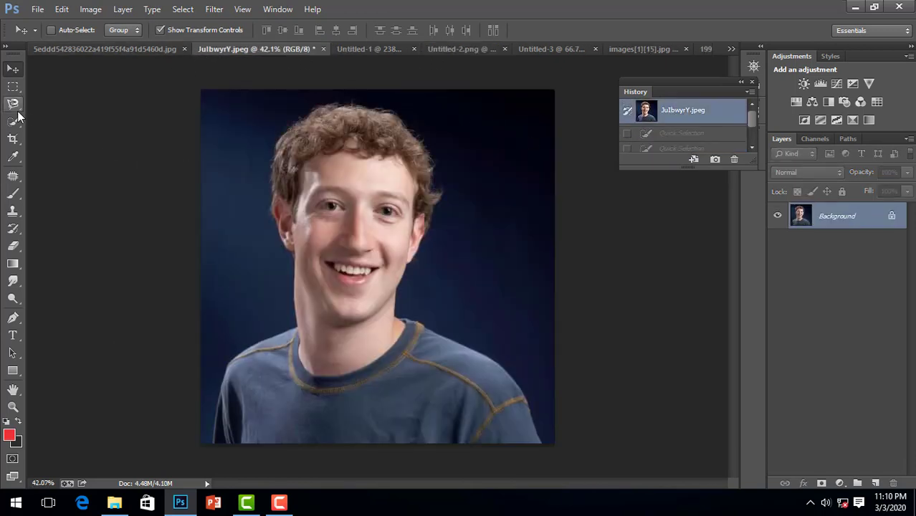
left_click_drag(13, 120, 30, 141)
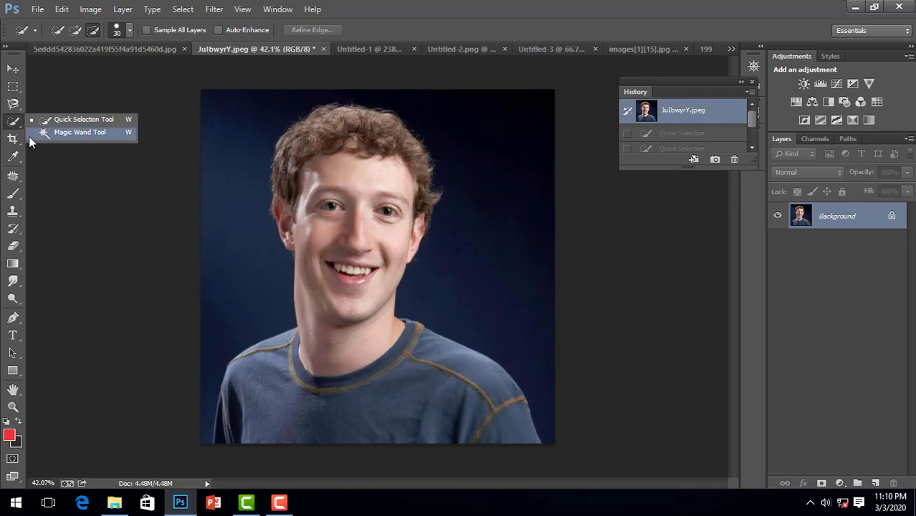
left_click(48, 133)
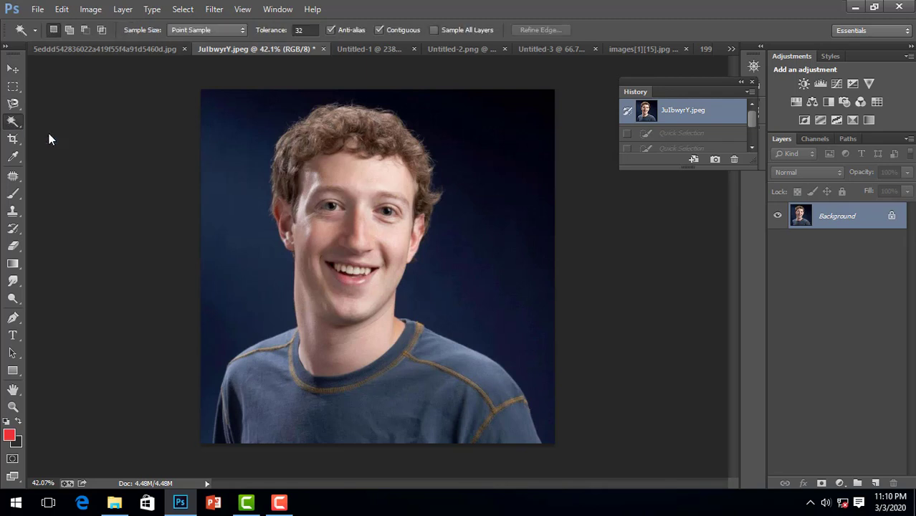
left_click_drag(18, 121, 51, 129)
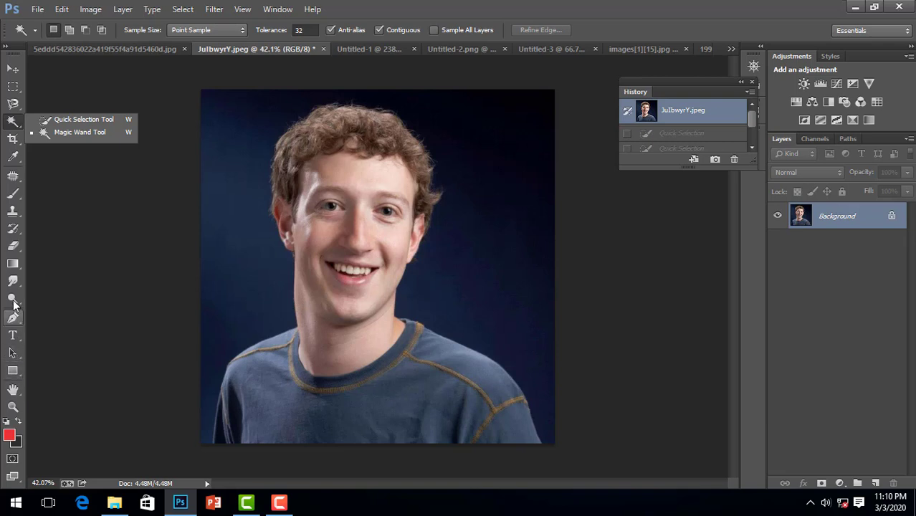
left_click(14, 324)
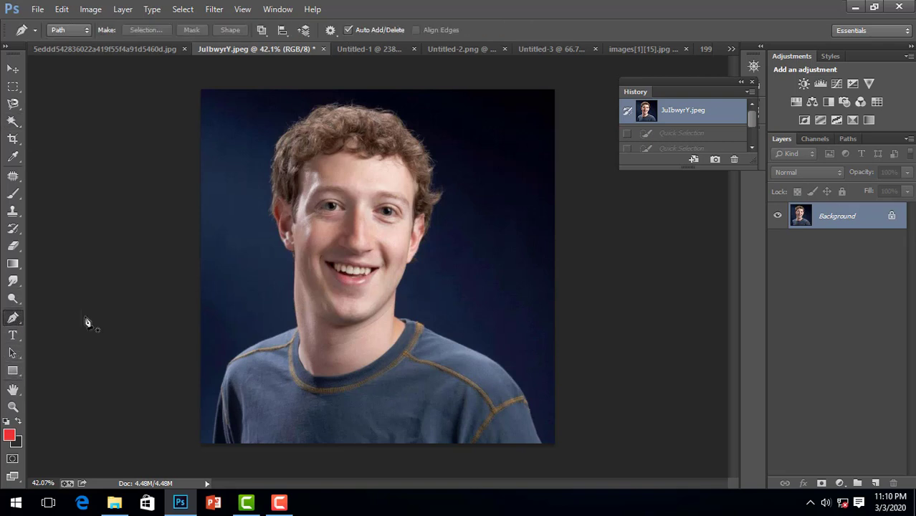
Start the pen path at the bottom of the left shoulder and anchor up to the neck
scroll(248, 405, "up", 2)
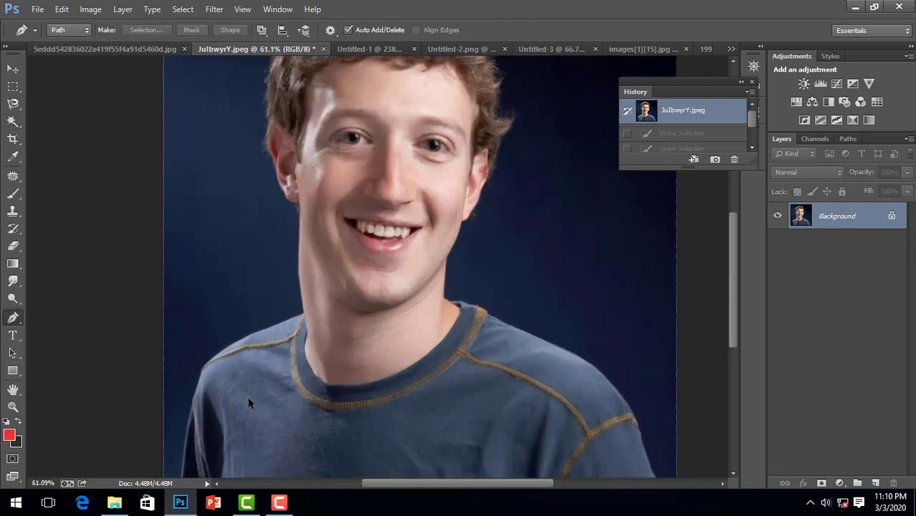
scroll(247, 399, "down", 1)
scroll(247, 401, "up", 1)
scroll(227, 428, "up", 1)
scroll(180, 394, "up", 1)
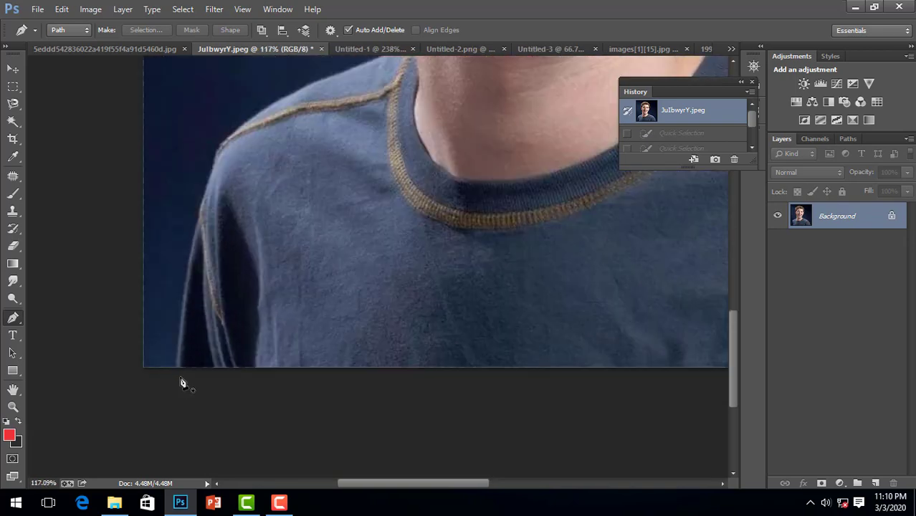
left_click(177, 366)
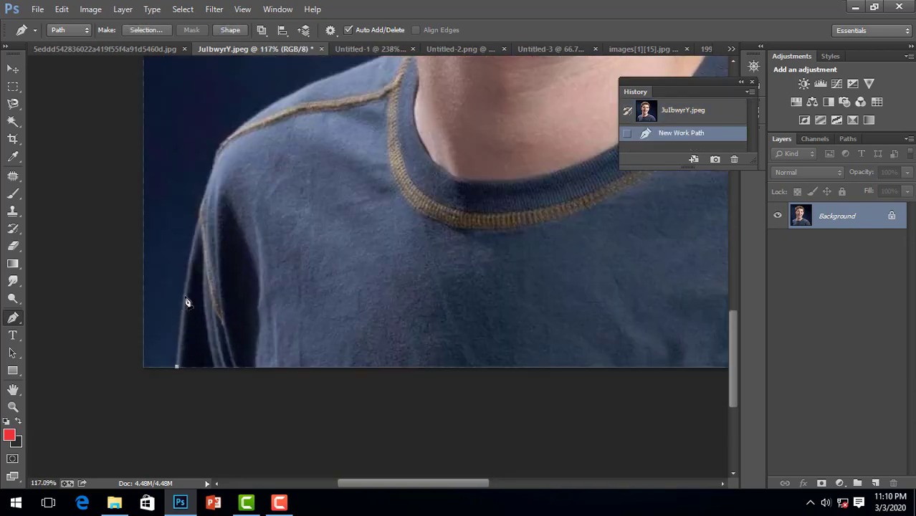
left_click(184, 295)
scroll(194, 286, "up", 1)
left_click(194, 287)
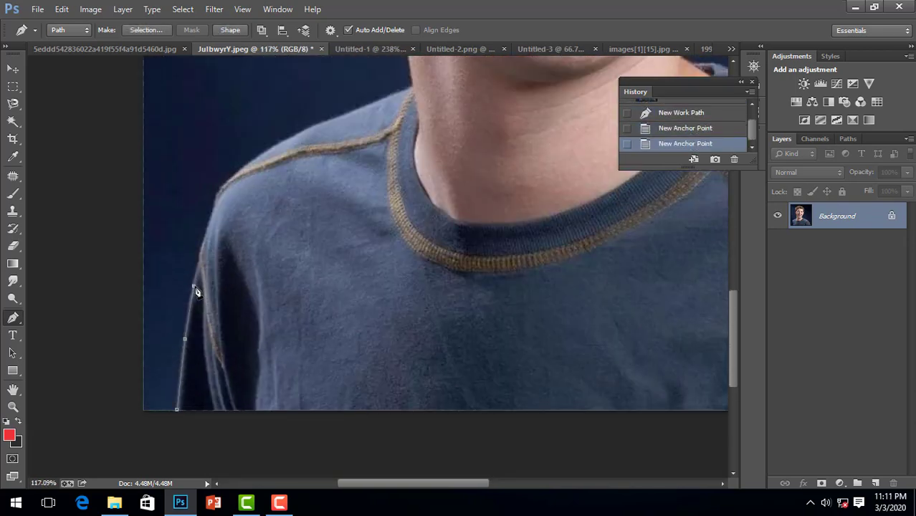
scroll(199, 293, "up", 1)
left_click(203, 297)
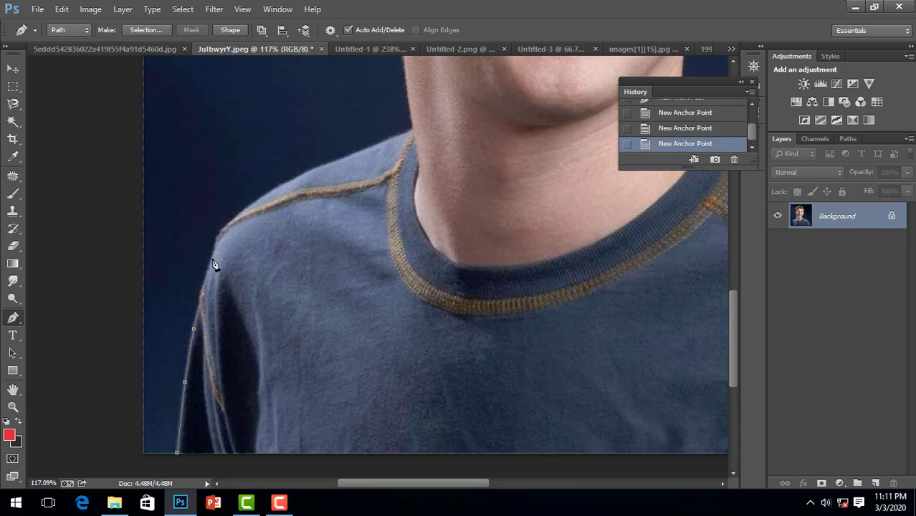
left_click(213, 264)
scroll(215, 265, "up", 1)
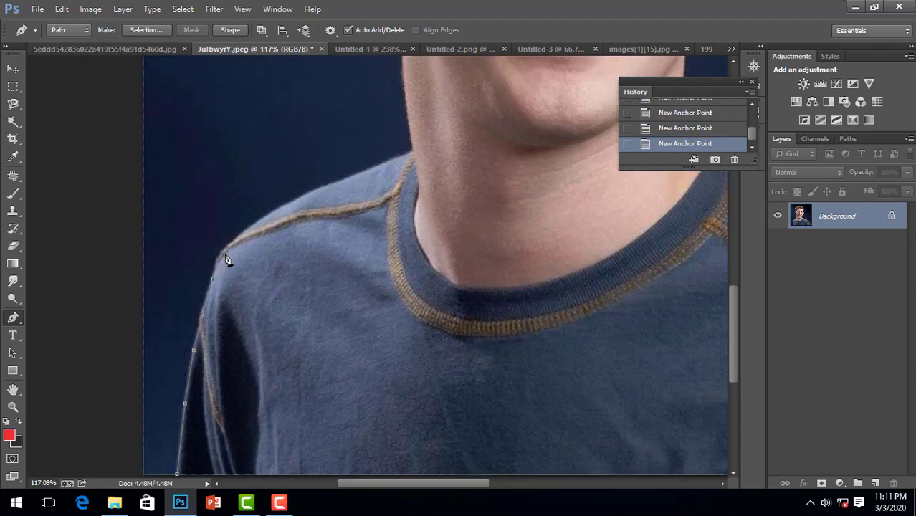
left_click(222, 255)
scroll(236, 265, "up", 2)
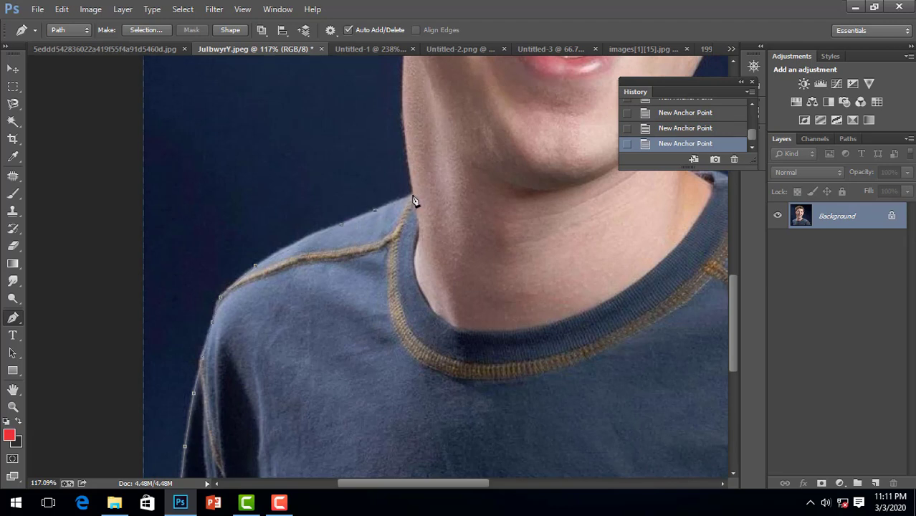
scroll(430, 269, "up", 2)
scroll(419, 267, "up", 4)
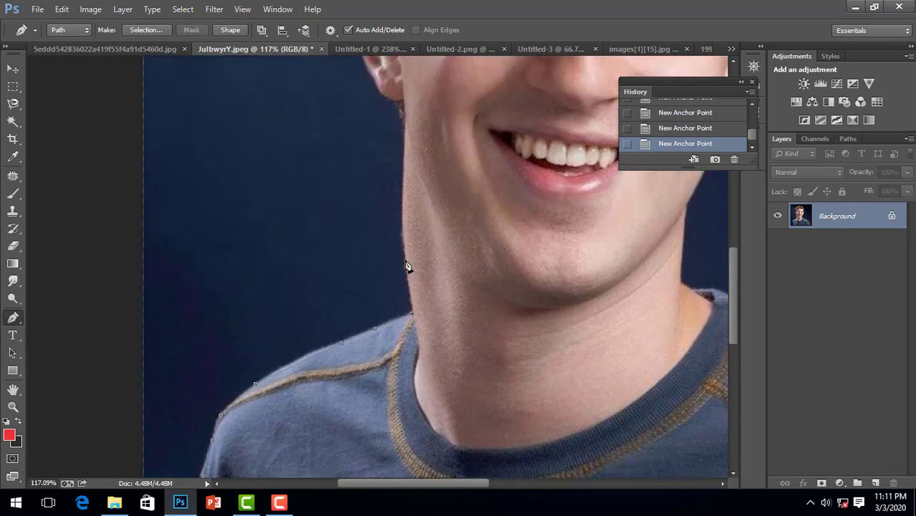
Anchor the path up the neck to the ear, undoing and re-placing the misplaced ear anchor
left_click(405, 260)
scroll(407, 269, "up", 2)
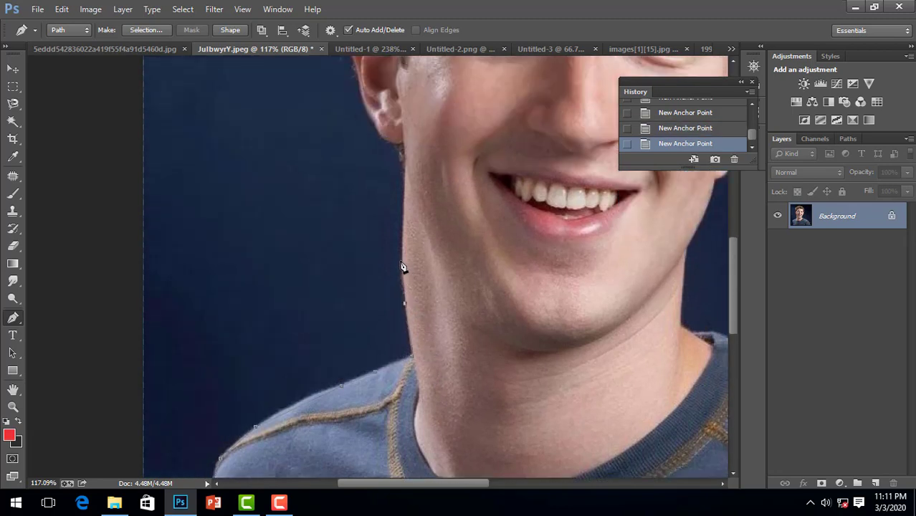
left_click(403, 259)
scroll(405, 265, "up", 2)
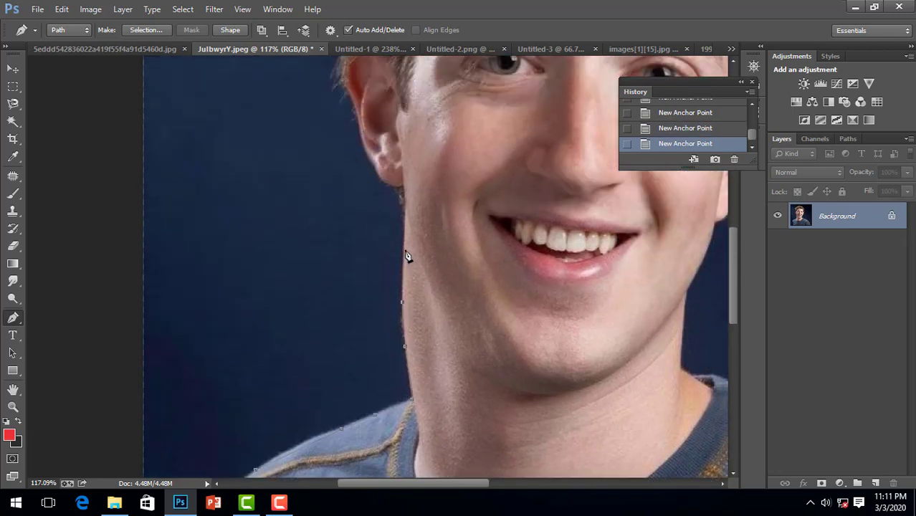
left_click(403, 249)
scroll(405, 252, "up", 2)
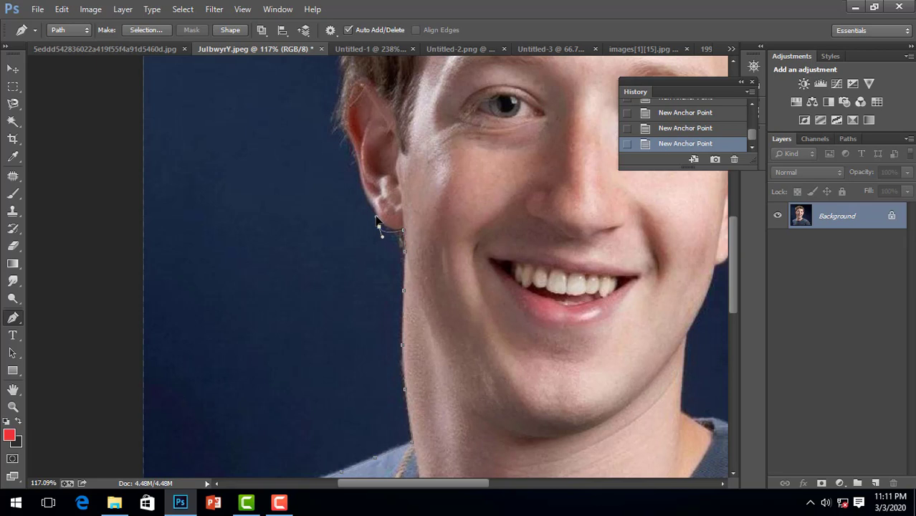
left_click_drag(371, 215, 372, 218)
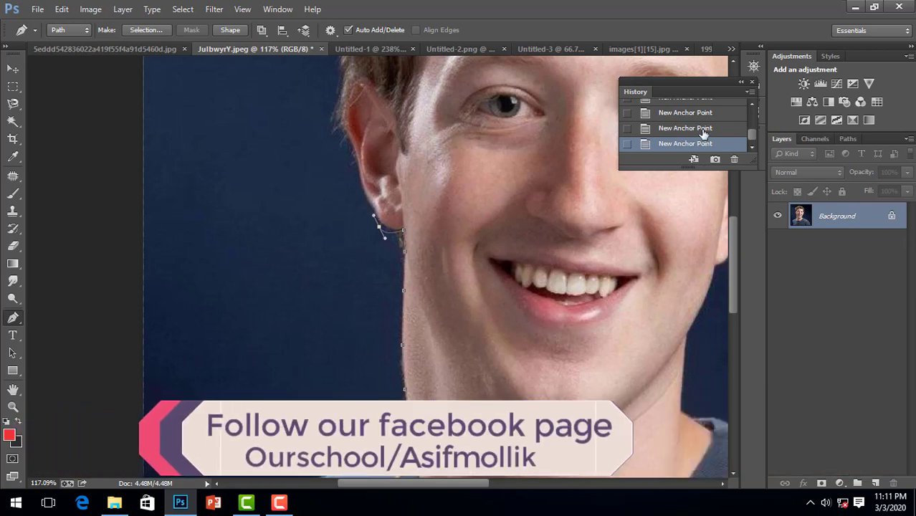
key("ctrl+z")
scroll(374, 215, "up", 1)
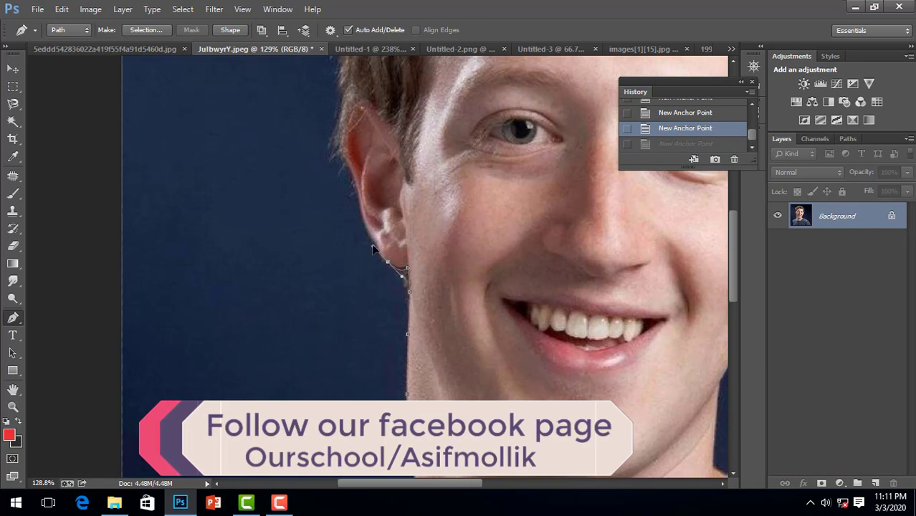
left_click(373, 245)
scroll(366, 254, "up", 3)
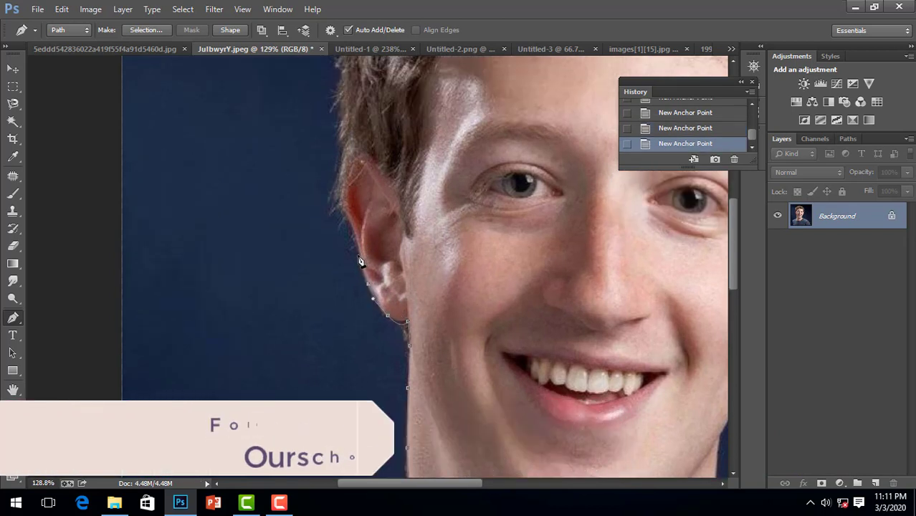
scroll(359, 254, "up", 2)
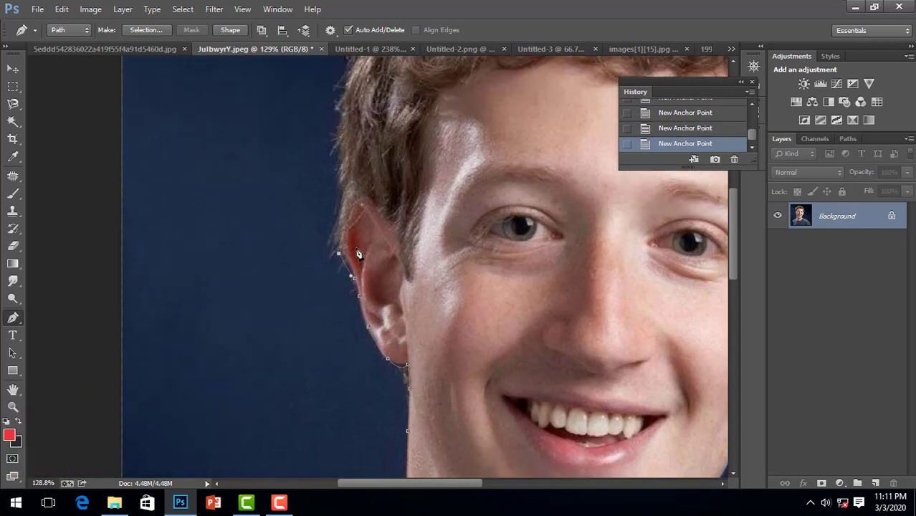
scroll(344, 233, "up", 1)
scroll(349, 238, "up", 1)
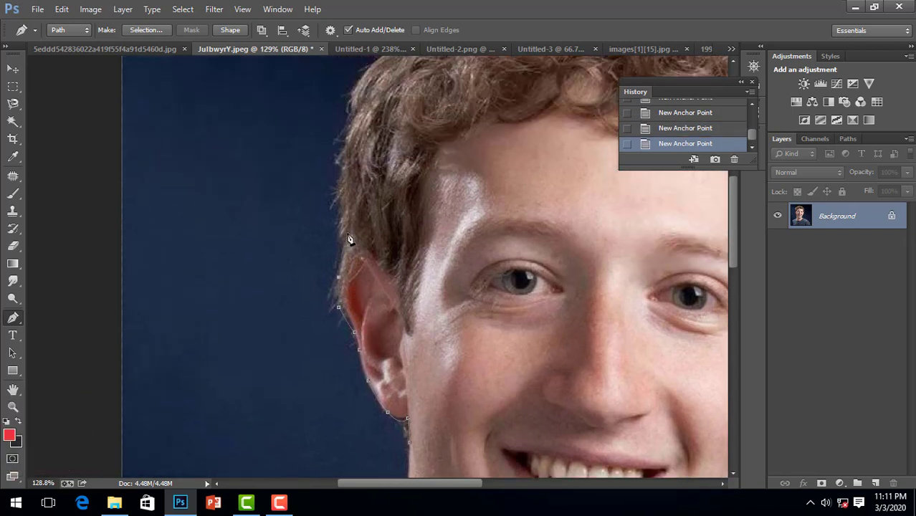
scroll(349, 238, "up", 1)
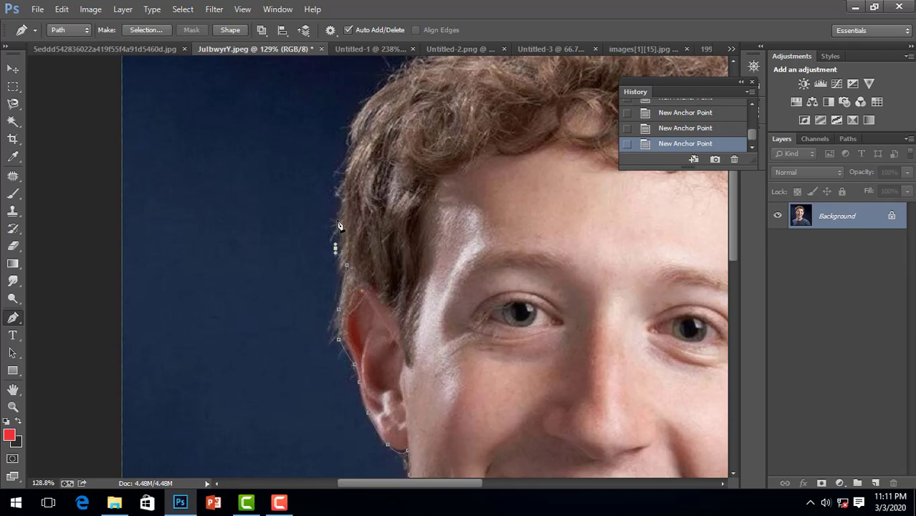
scroll(364, 235, "down", 5)
scroll(402, 251, "up", 3)
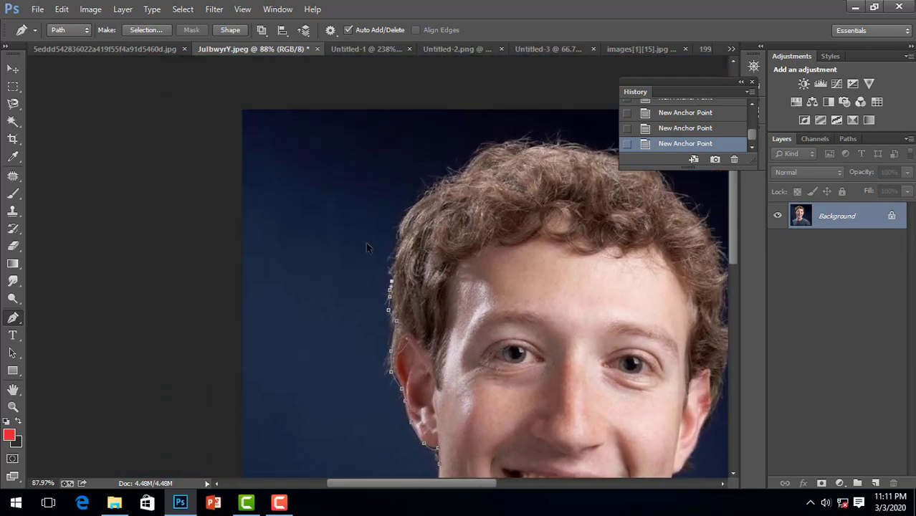
scroll(432, 271, "up", 2)
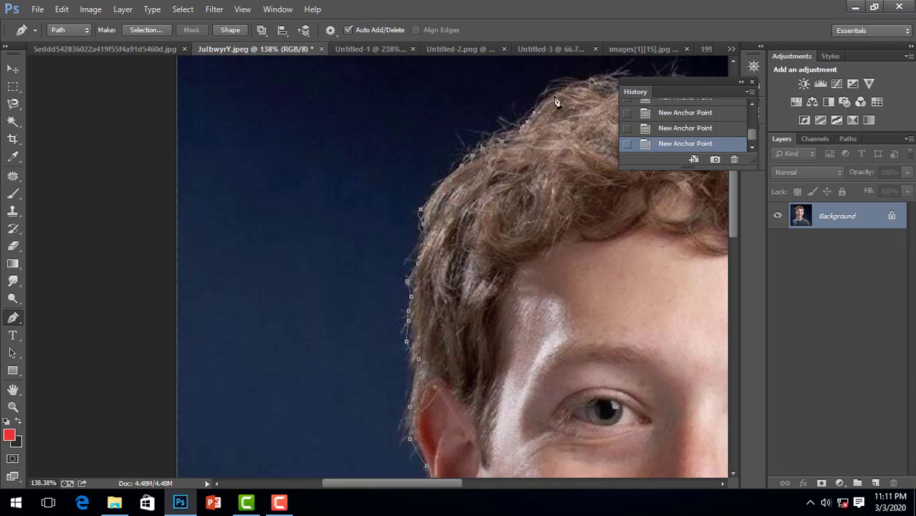
Extend the pen path with anchors across the top edge of the hair
left_click(581, 81)
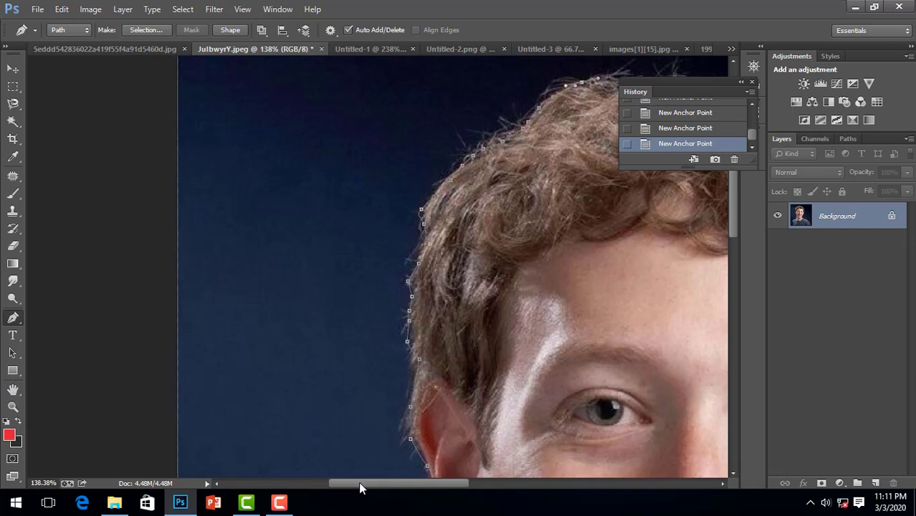
left_click_drag(344, 486, 376, 486)
scroll(459, 158, "up", 2)
scroll(459, 158, "up", 1)
left_click(453, 161)
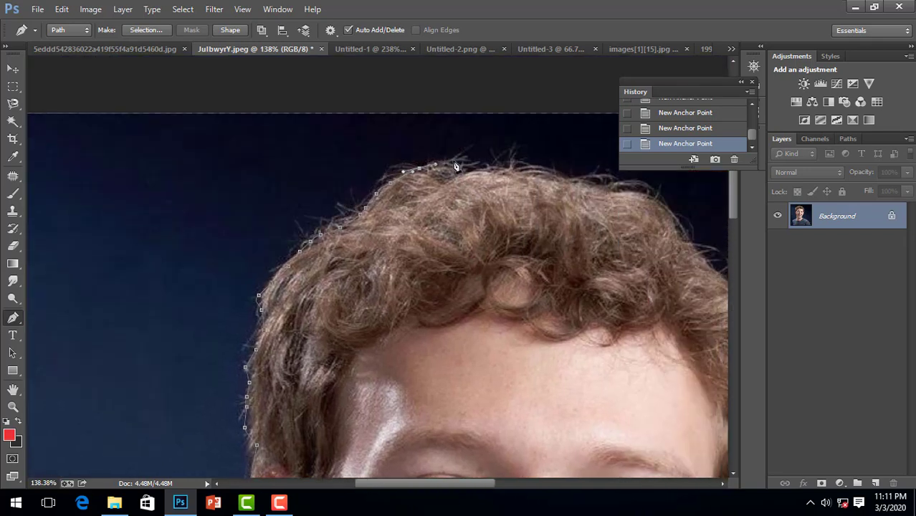
left_click(498, 165)
left_click(508, 165)
left_click(519, 166)
left_click(543, 167)
left_click(594, 175)
left_click(603, 173)
left_click(612, 173)
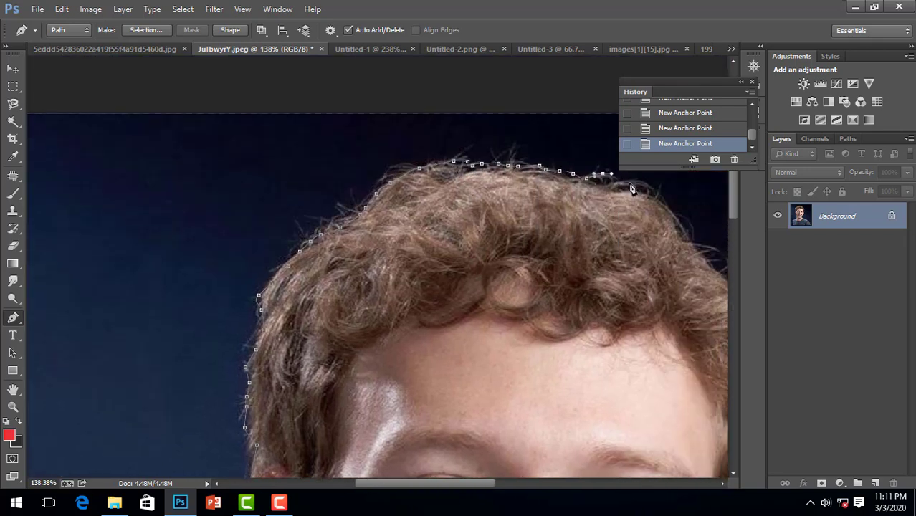
Anchor the path down the right edge of the hair
left_click(671, 201)
left_click(673, 212)
left_click(686, 225)
left_click(692, 235)
left_click(697, 245)
left_click(703, 250)
left_click_drag(413, 486, 445, 486)
scroll(553, 266, "down", 2)
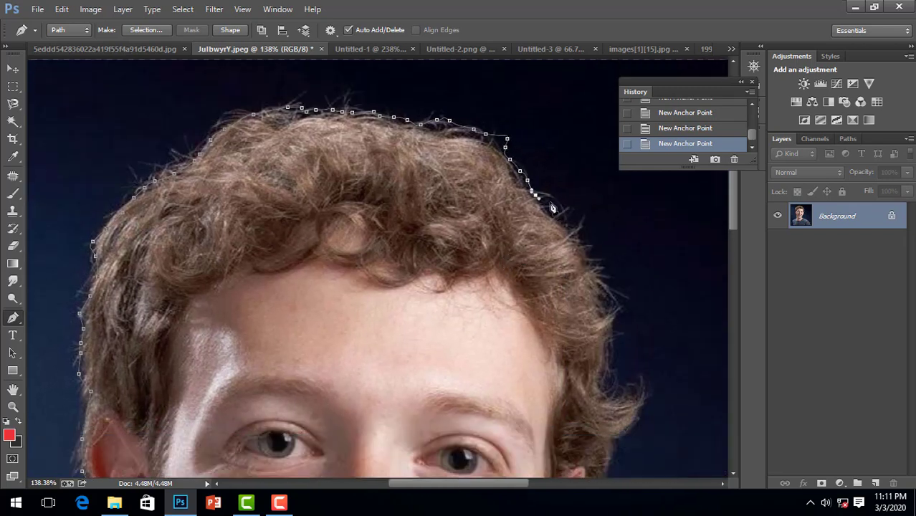
Trace the outline around the right curls and the curl by the ear
left_click(548, 199)
left_click(550, 214)
left_click(582, 259)
left_click(592, 273)
left_click(599, 352)
left_click(601, 370)
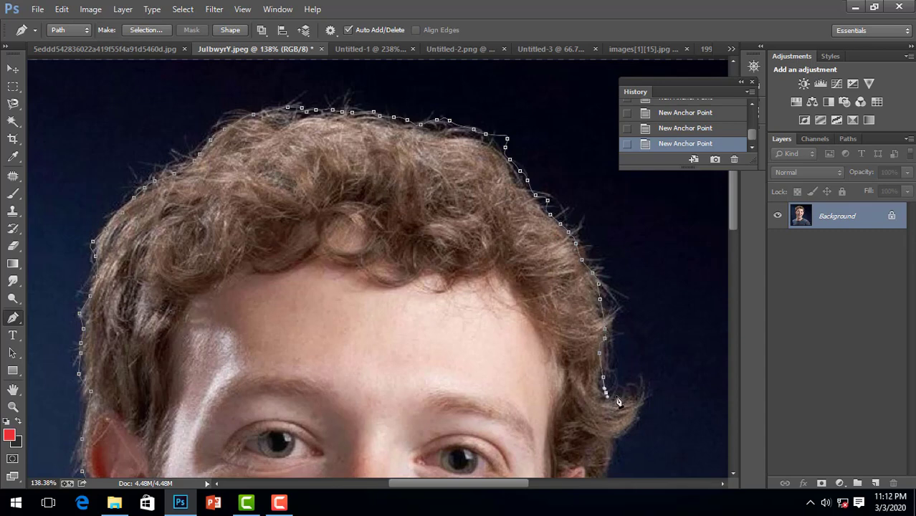
left_click(615, 395)
left_click(632, 383)
Add anchors down the hair beside the ear and along the ear edge
scroll(640, 384, "down", 3)
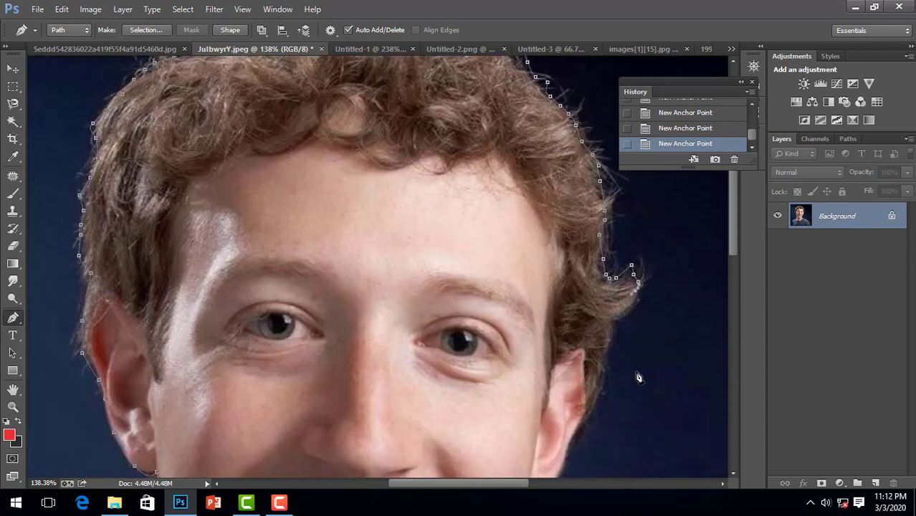
left_click(625, 313)
left_click(616, 331)
left_click(609, 354)
left_click(603, 367)
left_click(594, 399)
scroll(595, 402, "down", 3)
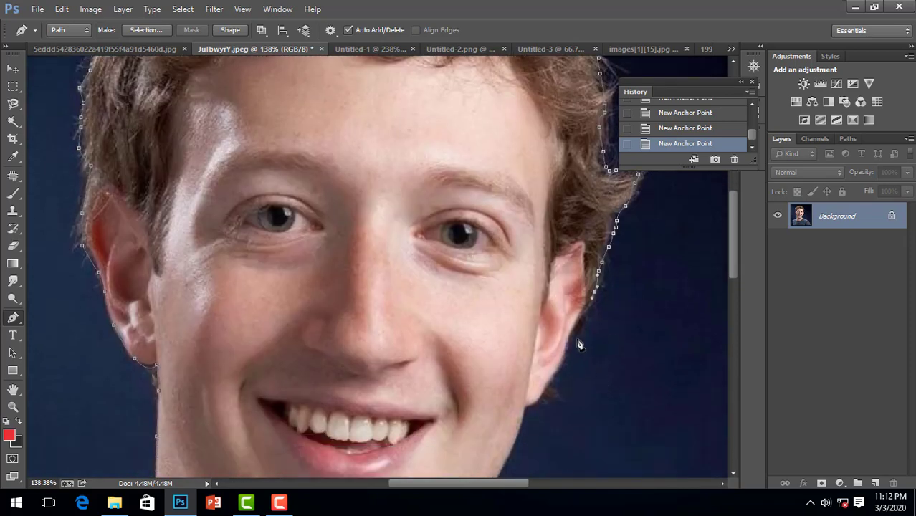
Continue down the right ear, fix misplaced anchors, anchor the jaw and neck, then zoom out
left_click(544, 393)
left_click(539, 400)
scroll(531, 407, "down", 2)
scroll(524, 379, "down", 1)
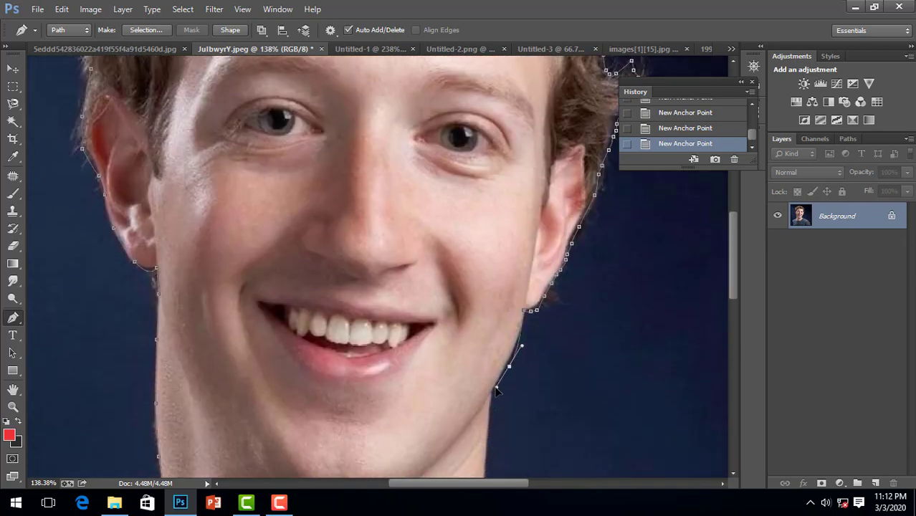
left_click(664, 129)
left_click(514, 348)
scroll(523, 401, "down", 1)
scroll(490, 359, "down", 2)
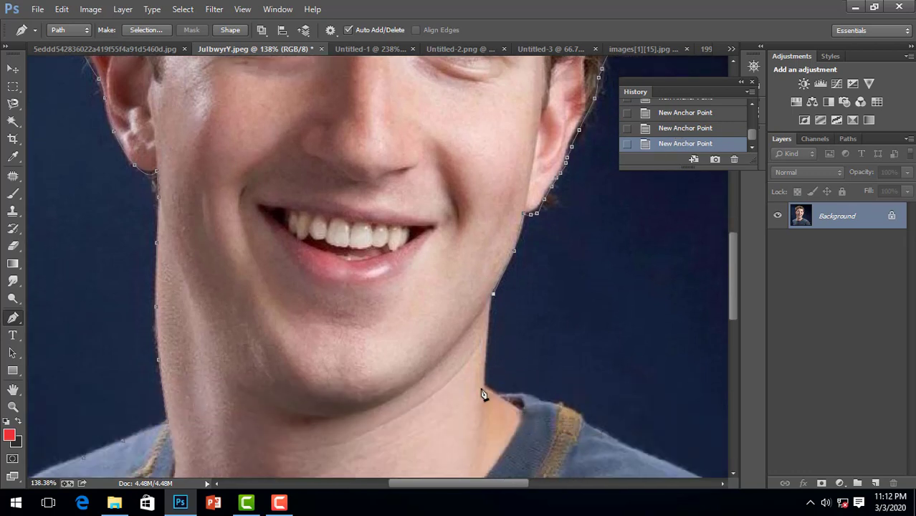
left_click(483, 386)
scroll(602, 416, "down", 1)
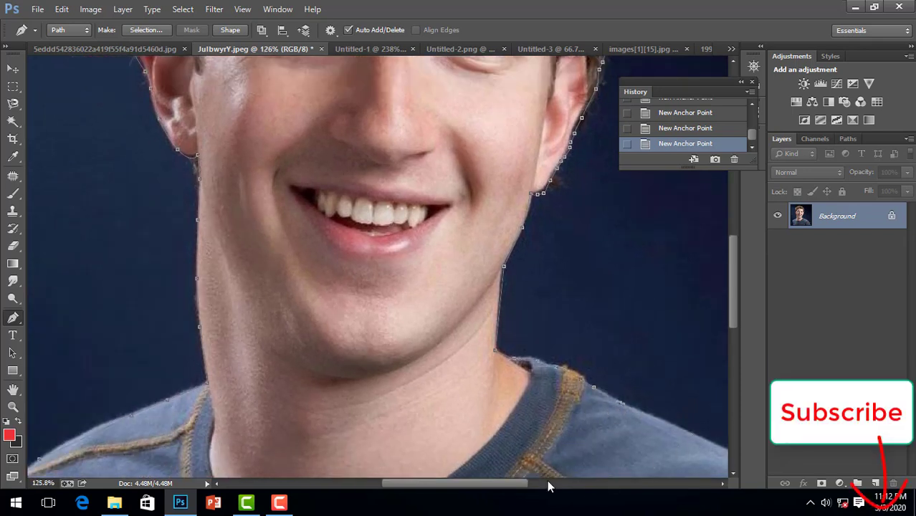
left_click_drag(513, 486, 534, 486)
scroll(593, 434, "down", 2)
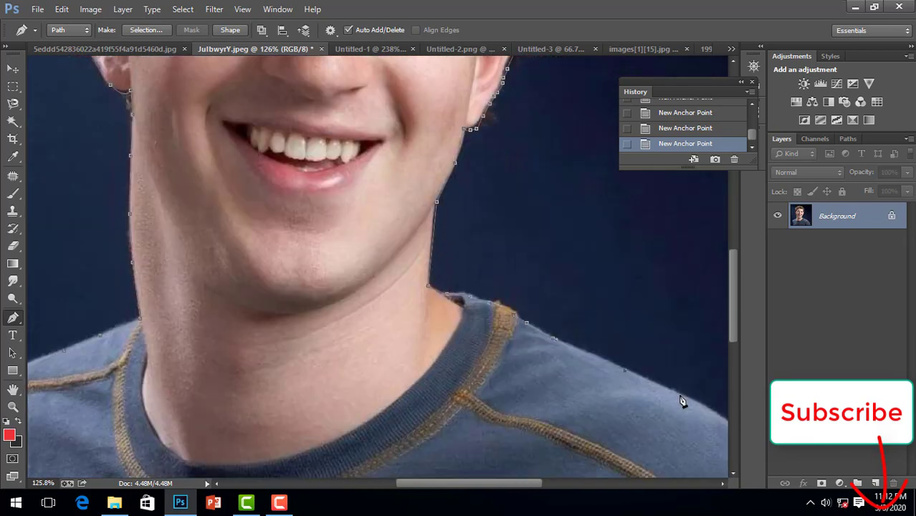
scroll(682, 402, "down", 3)
scroll(645, 444, "down", 2)
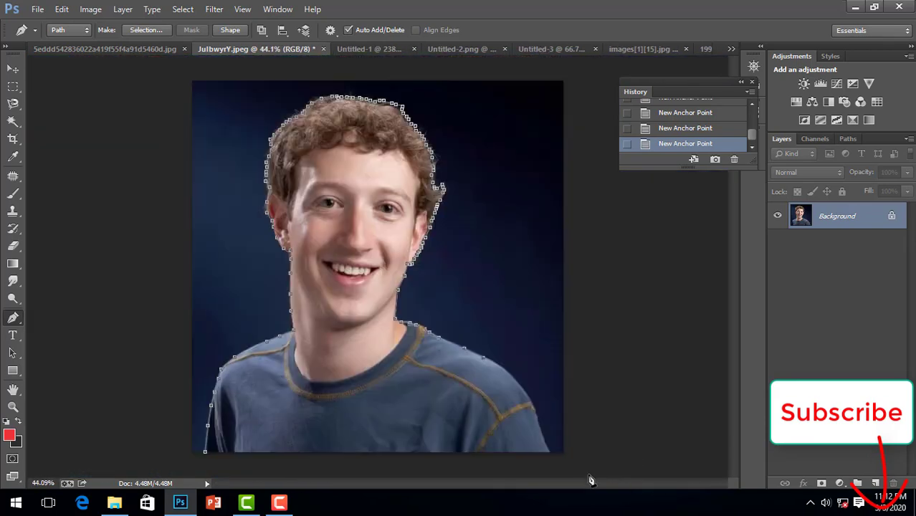
Anchor the right shoulder and close the path, then step back to redo the closure
left_click(545, 444)
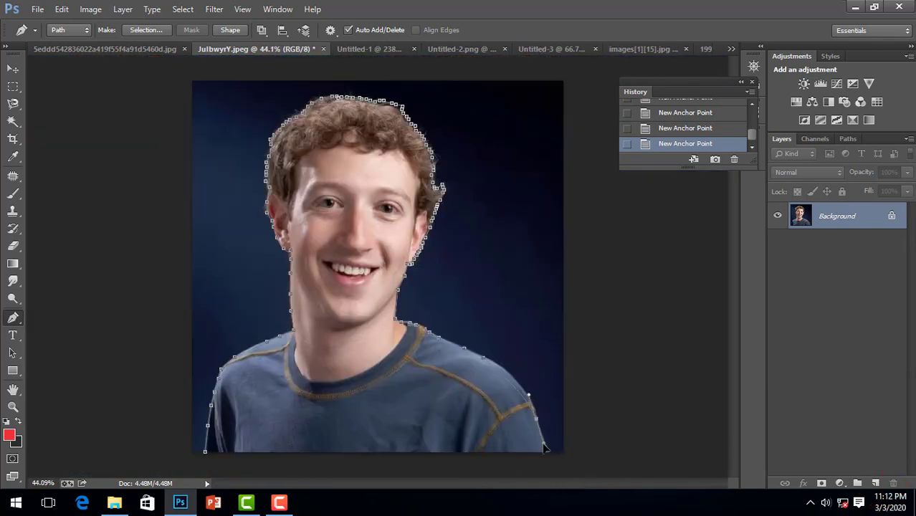
left_click(206, 456)
right_click(308, 353)
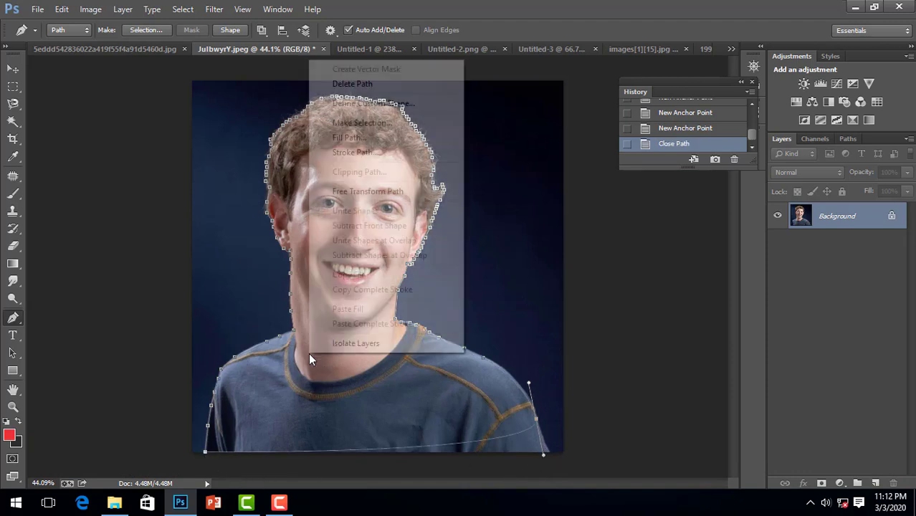
left_click(667, 158)
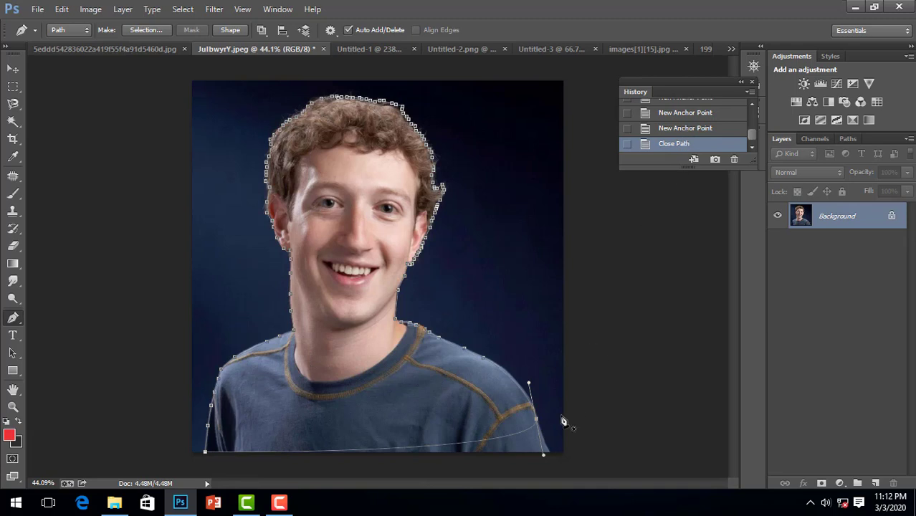
left_click(696, 129)
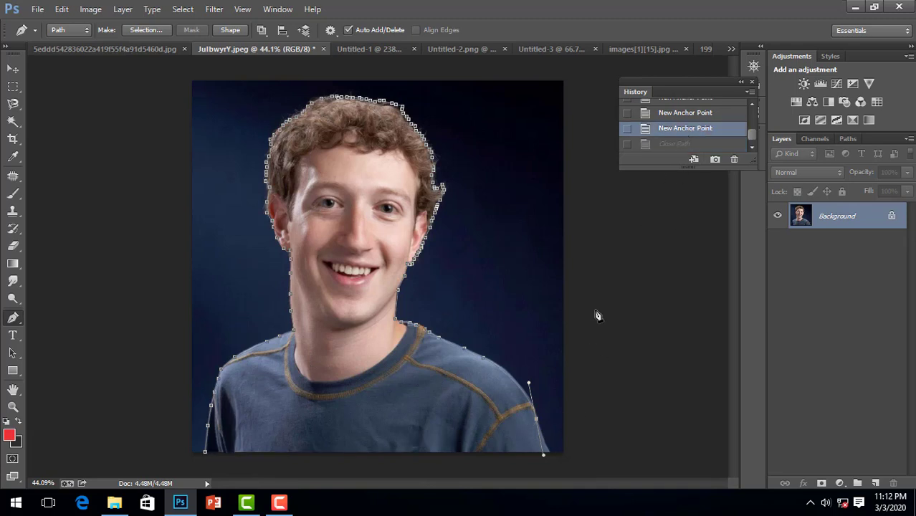
Close the path via the bottom-right corner and convert it with Make Selection
left_click(545, 454)
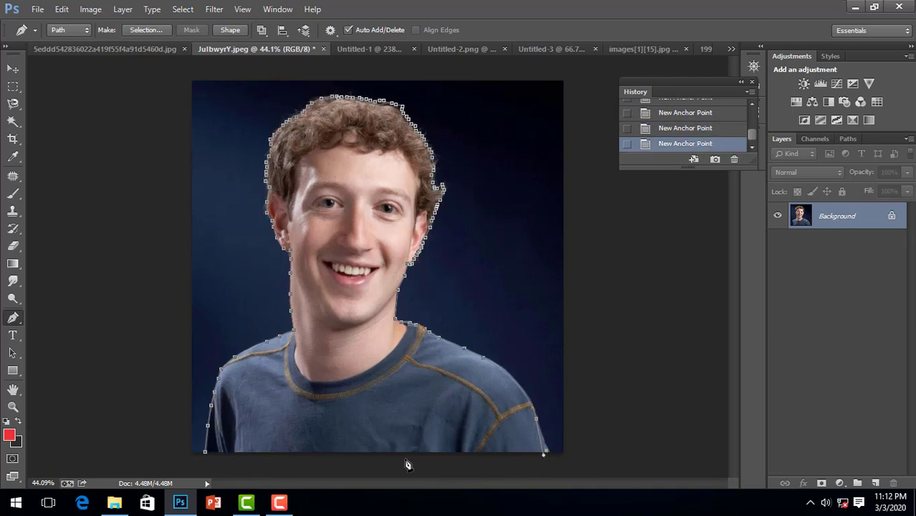
left_click(206, 454)
right_click(341, 346)
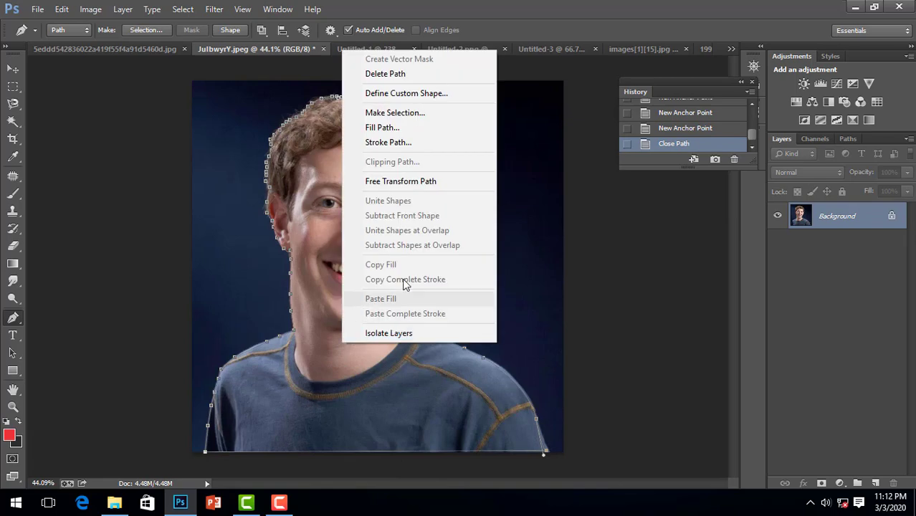
left_click(435, 115)
left_click(544, 143)
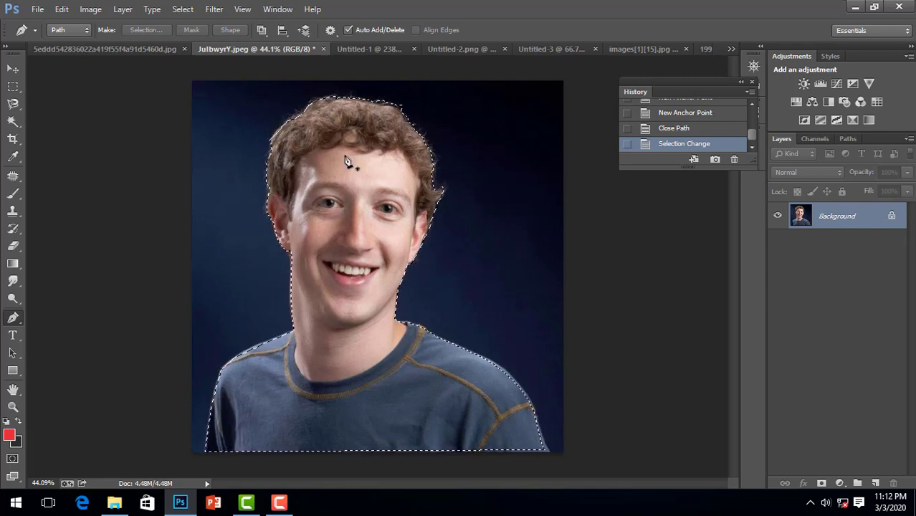
Cut the selected man from the portrait and switch to the Untitled-1 document
left_click(62, 9)
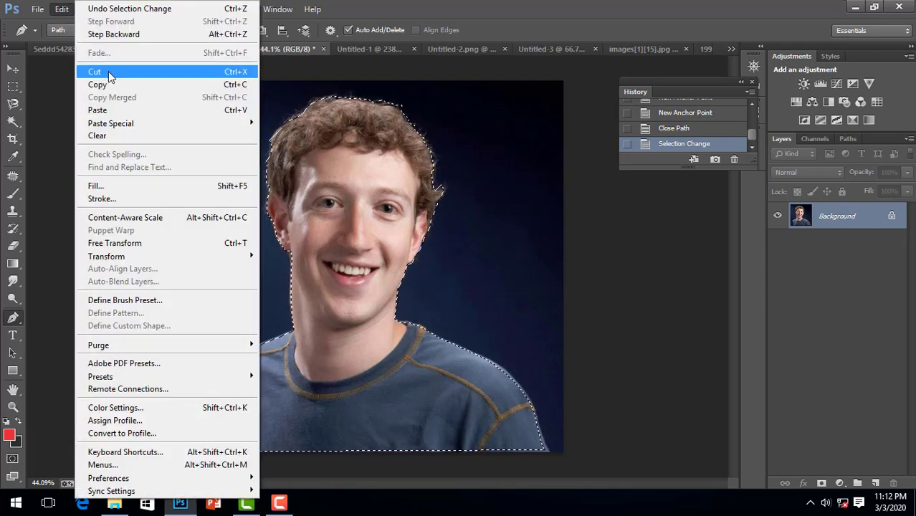
left_click(108, 71)
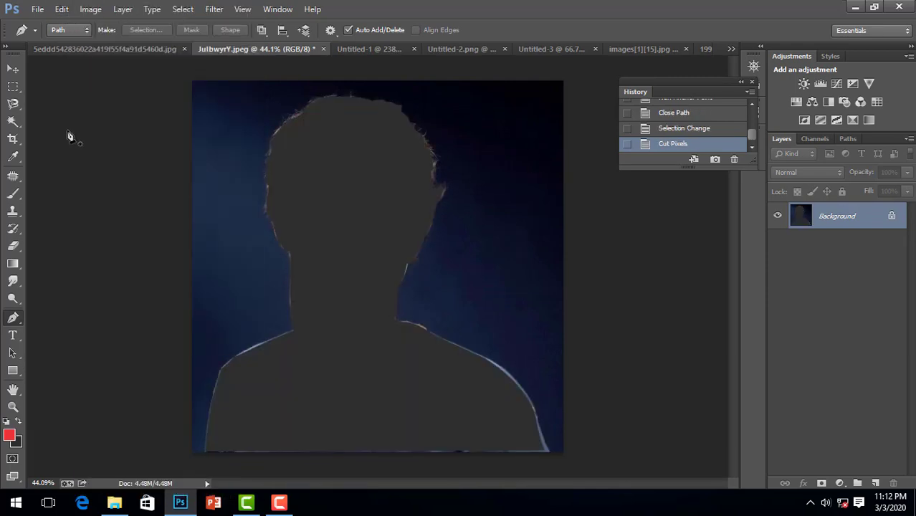
left_click(359, 53)
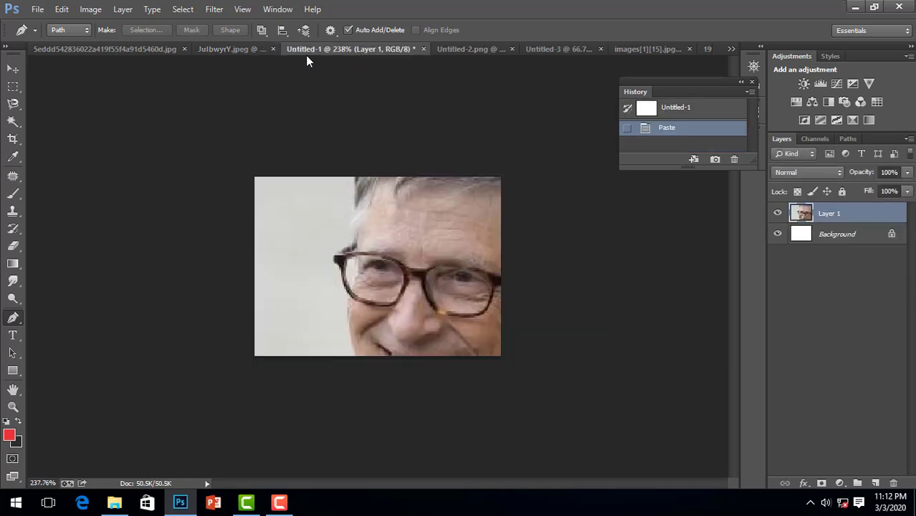
Paste the pen-cut man into Untitled-2.png as Layer 3 and drag him right, beside the books
left_click(144, 53)
left_click(468, 51)
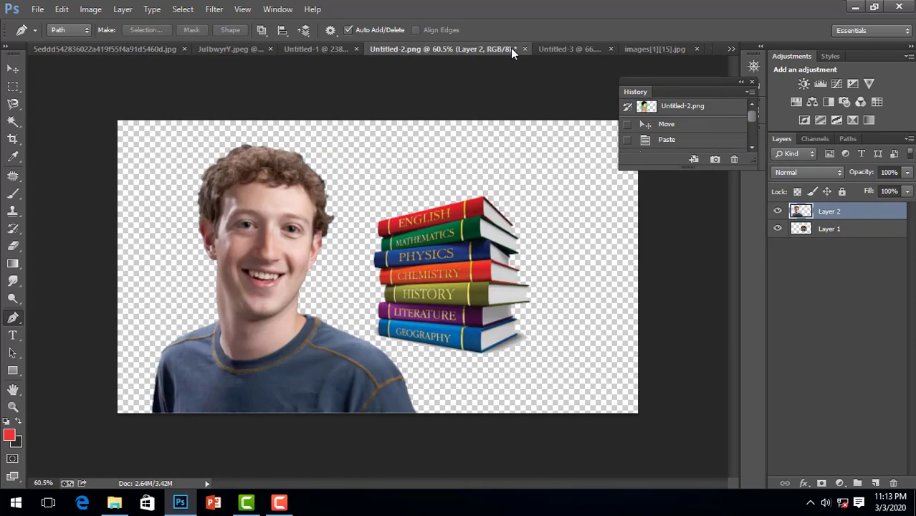
key("ctrl+v")
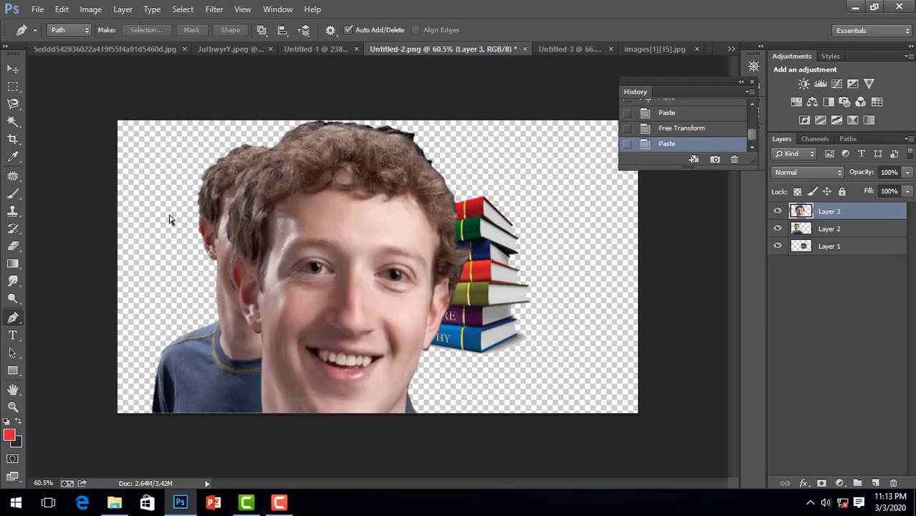
left_click(13, 69)
left_click_drag(264, 198, 398, 202)
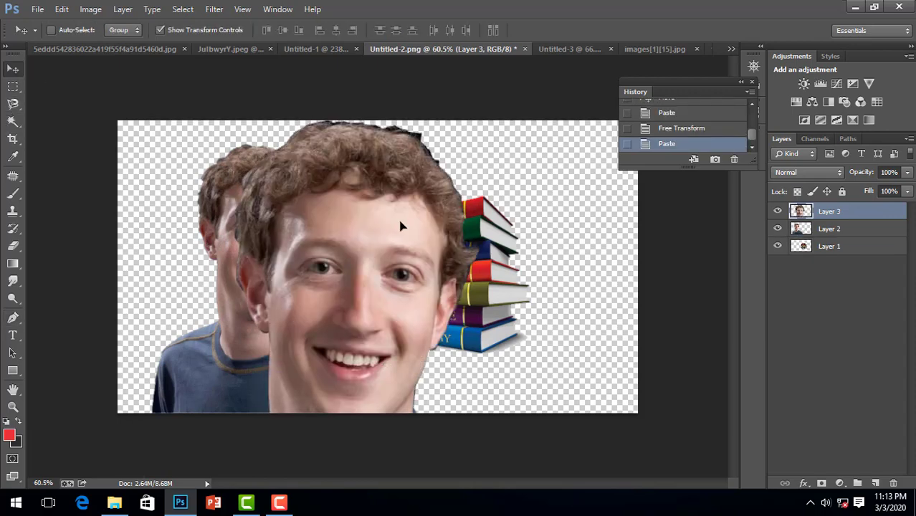
scroll(387, 200, "down", 3)
scroll(355, 190, "down", 2)
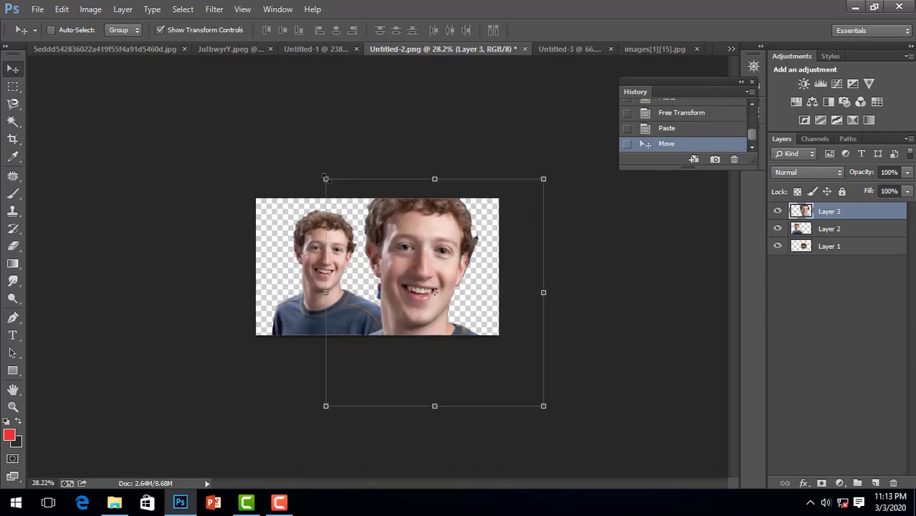
Free Transform the pasted man smaller and fit him on the canvas's right side
left_click_drag(326, 178, 411, 262)
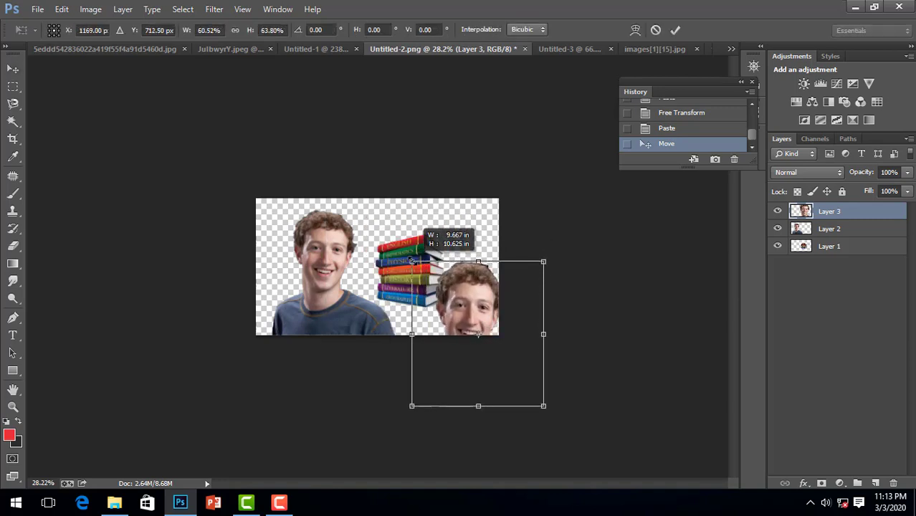
left_click_drag(488, 316, 423, 244)
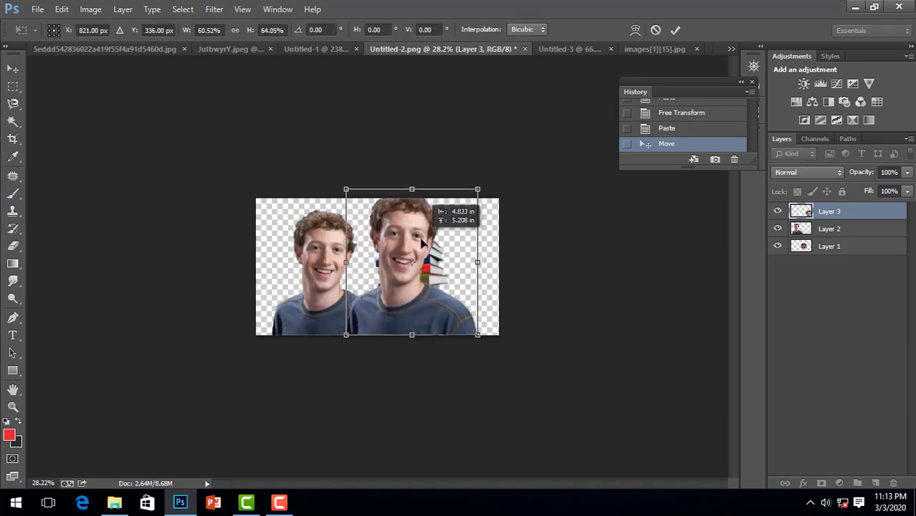
left_click_drag(348, 190, 355, 209)
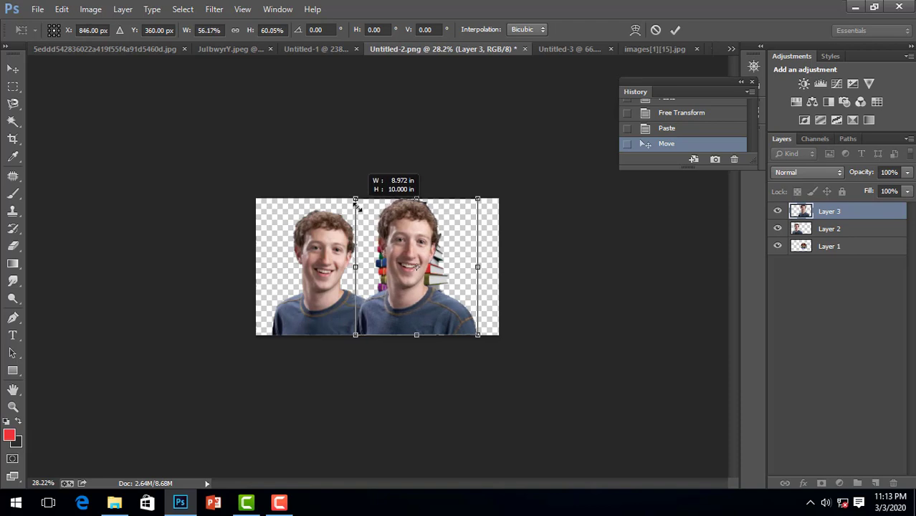
key("Return")
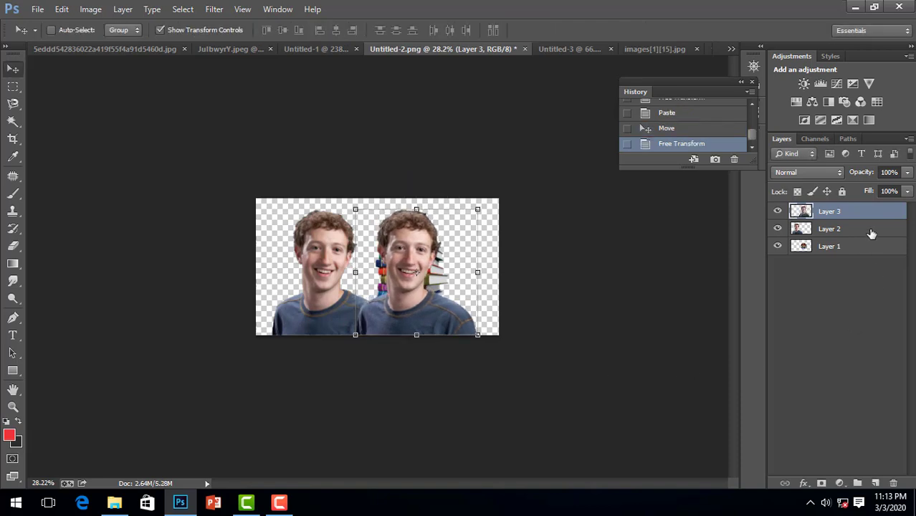
Delete Layer 2 and Layer 1, leaving only the resized man on Layer 3
left_click(872, 230)
key("Delete")
key("Delete")
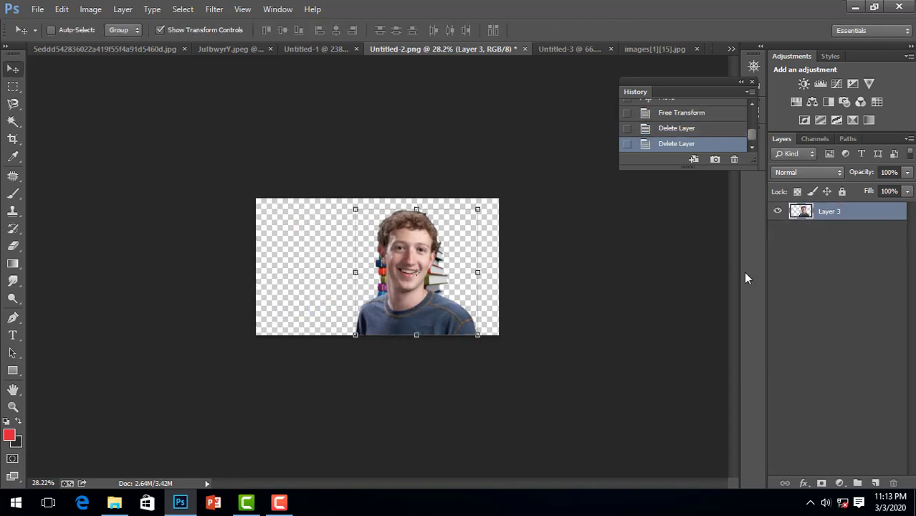
key("ctrl+0")
scroll(466, 156, "up", 2)
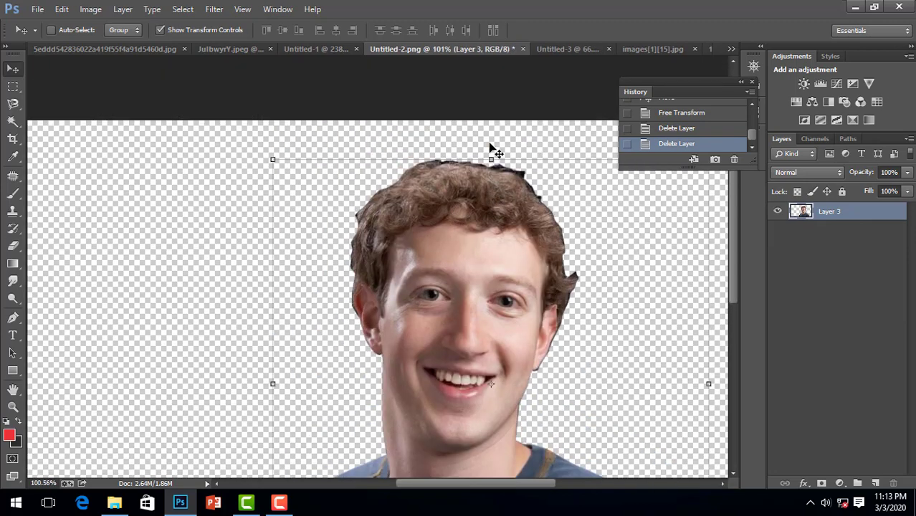
scroll(493, 147, "up", 1)
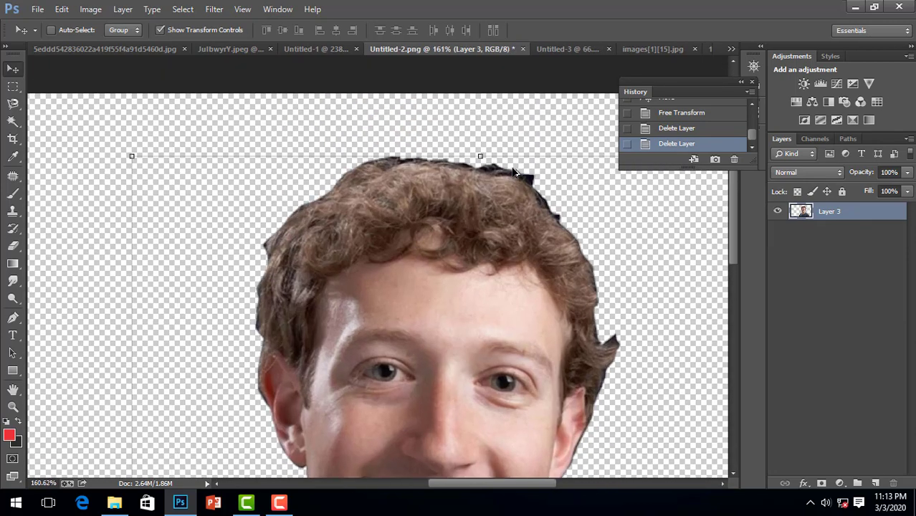
left_click(6, 246)
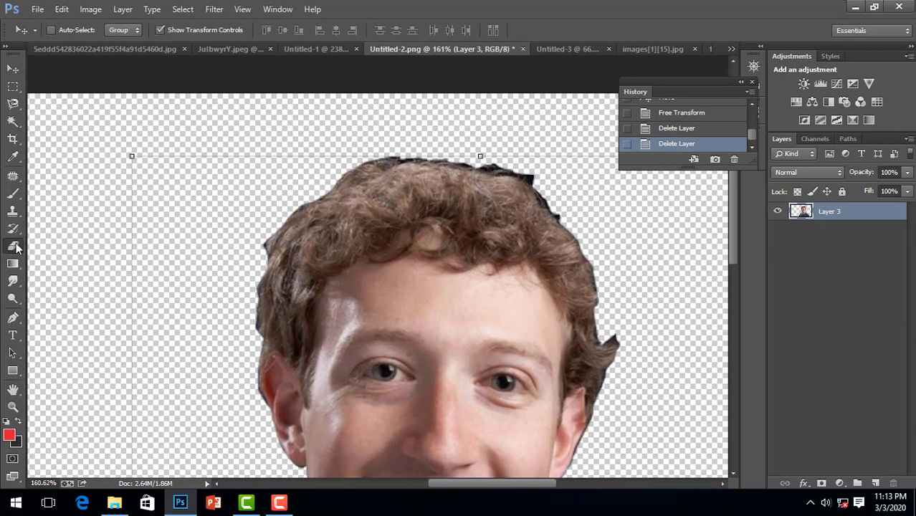
Set up the Eraser with a hard round 26 px brush
left_click(16, 247)
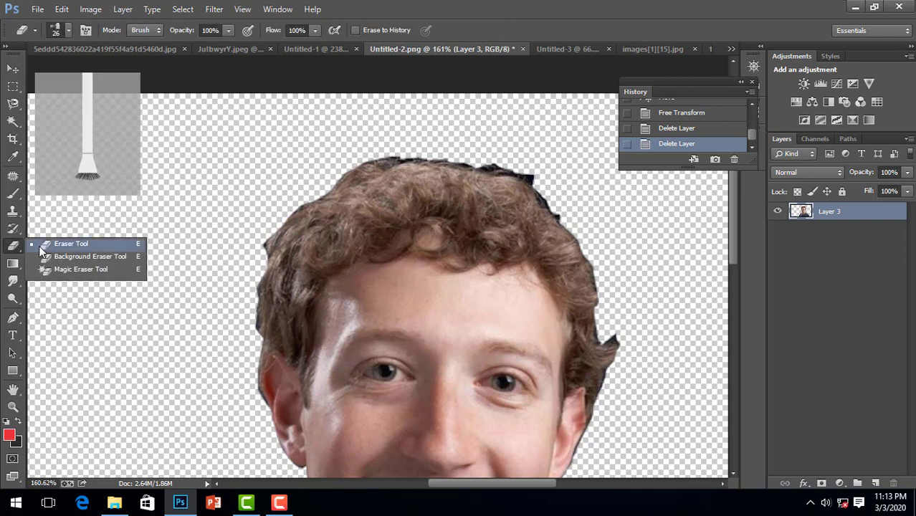
right_click(176, 216)
scroll(295, 351, "up", 2)
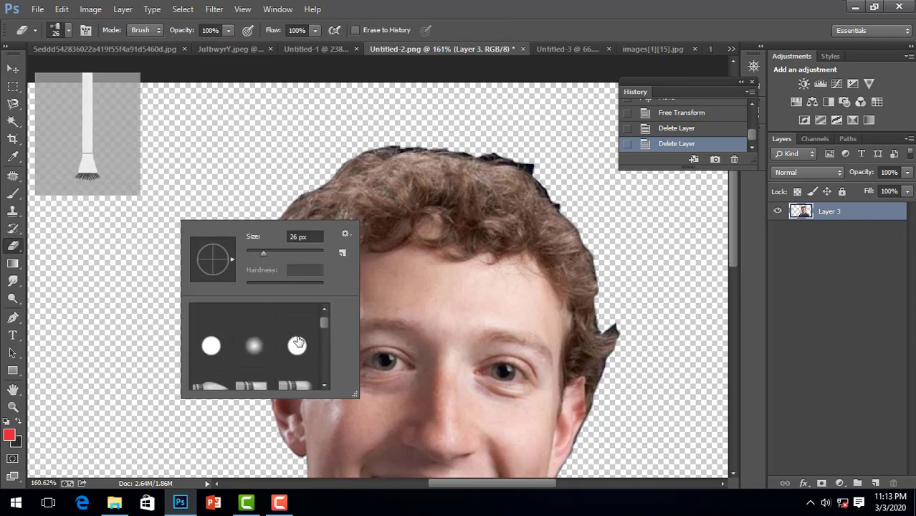
scroll(295, 359, "up", 1)
left_click(257, 327)
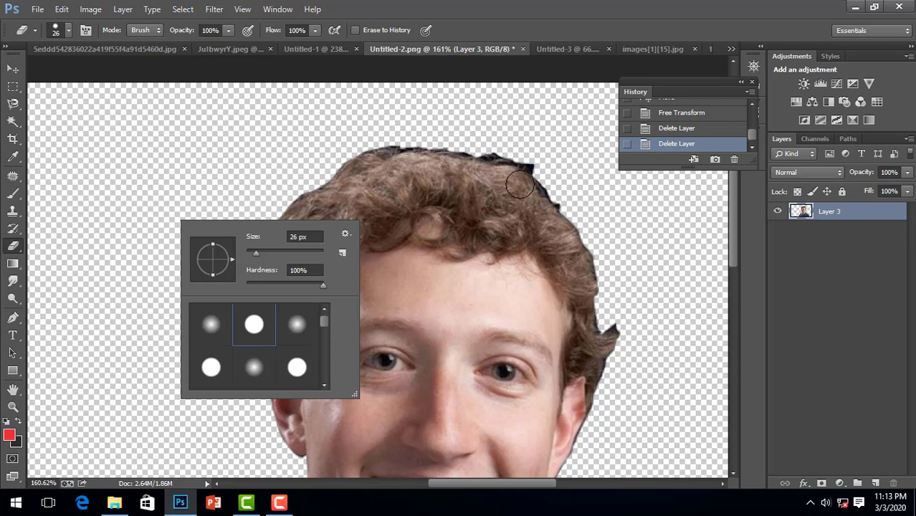
left_click(532, 146)
Erase the dark fringe along the top and upper-right edges of the hair
left_click(532, 146)
scroll(522, 210, "up", 3)
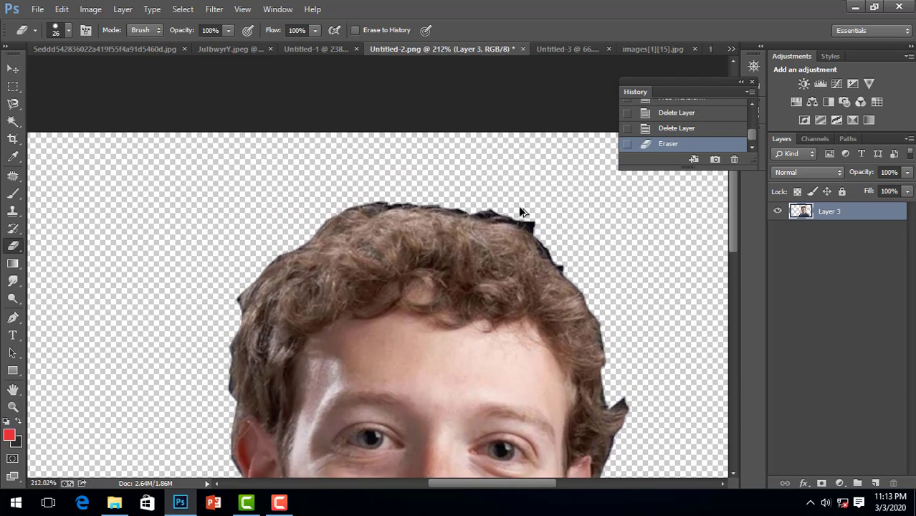
left_click_drag(535, 224, 359, 191)
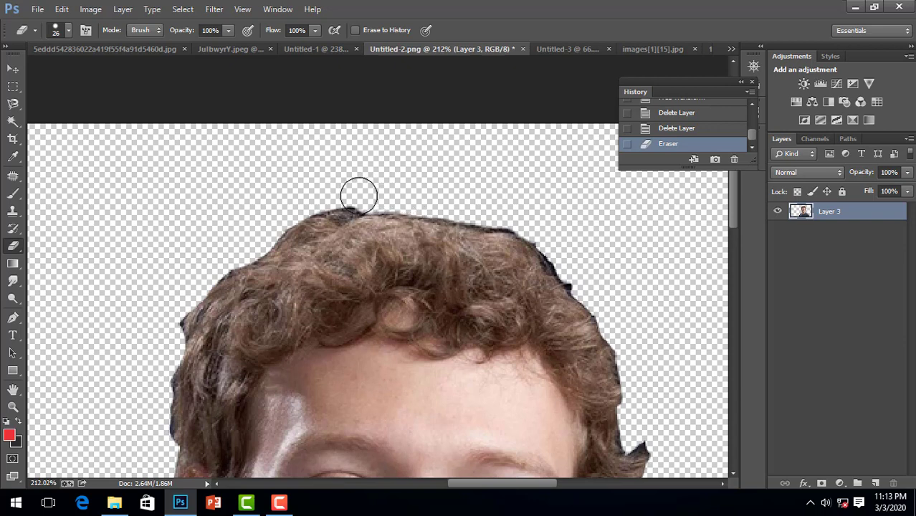
right_click(358, 191)
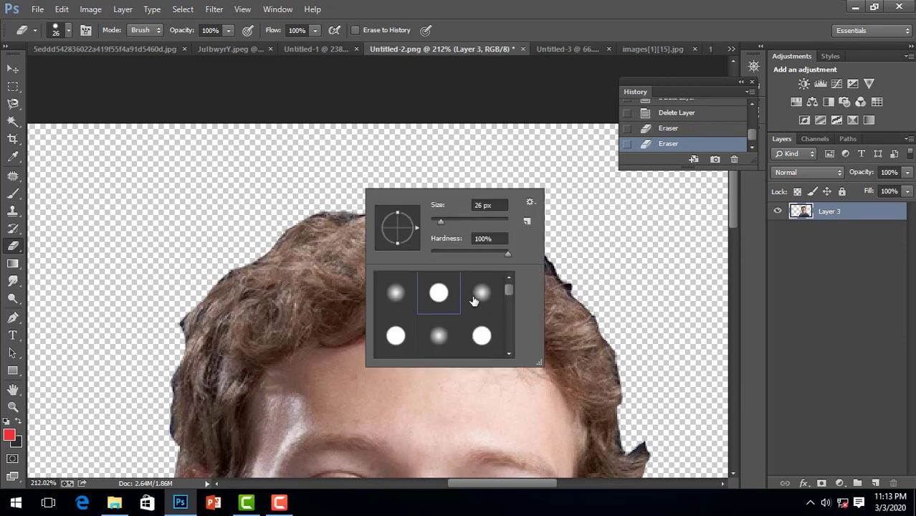
left_click(576, 225)
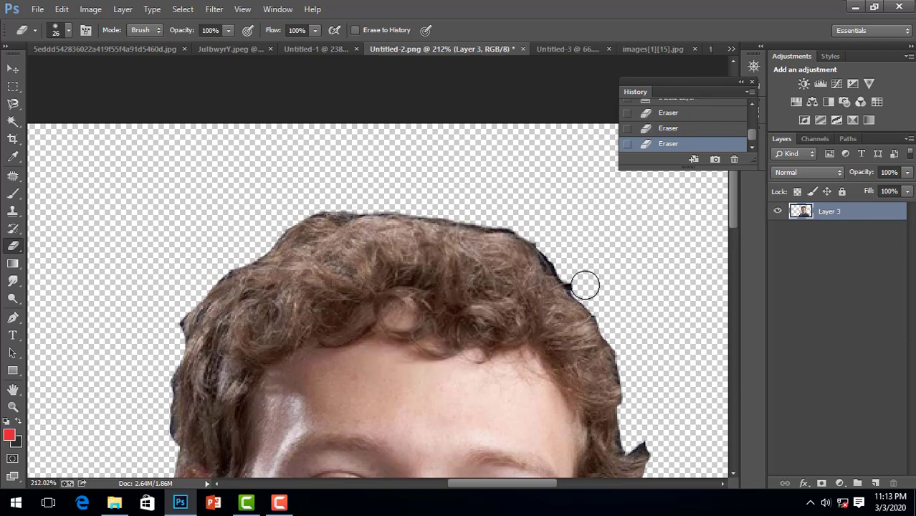
mouse_move(585, 286)
left_mouse_down()
mouse_move(538, 231)
mouse_move(514, 220)
mouse_move(421, 201)
mouse_move(312, 199)
mouse_move(193, 281)
mouse_move(160, 333)
mouse_move(157, 442)
left_mouse_up()
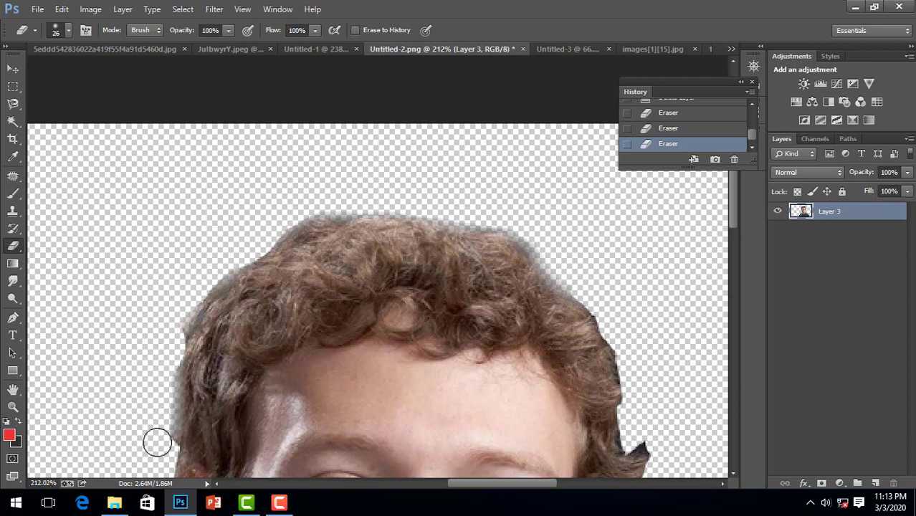
Soften the eraser brush to 0% hardness
scroll(157, 442, "down", 2)
right_click(191, 199)
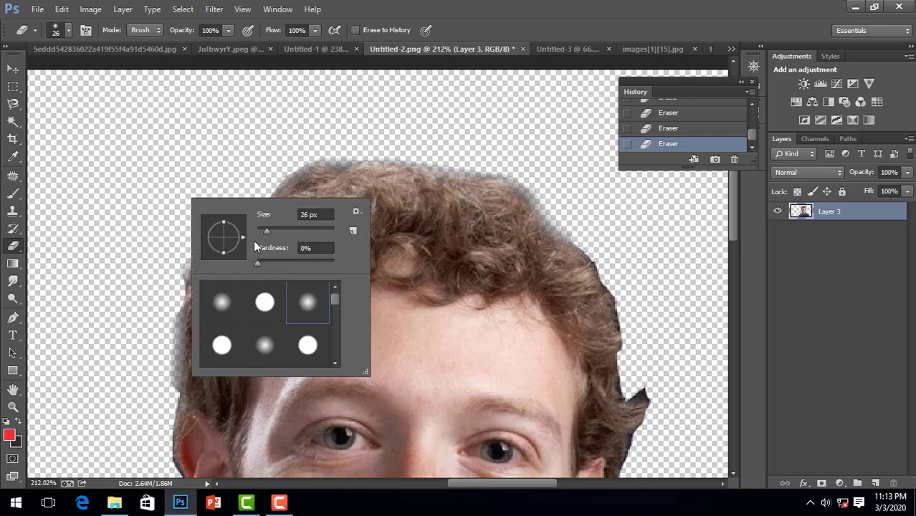
key("Return")
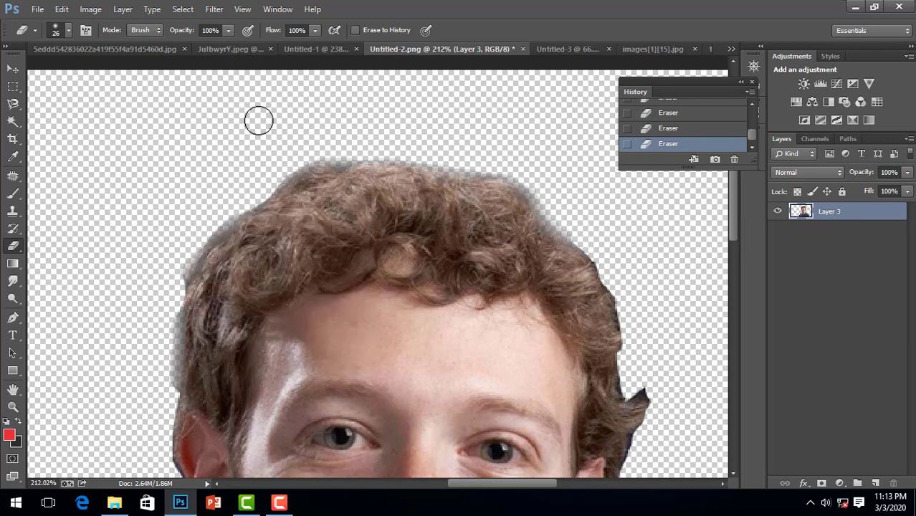
right_click(258, 121)
key("Return")
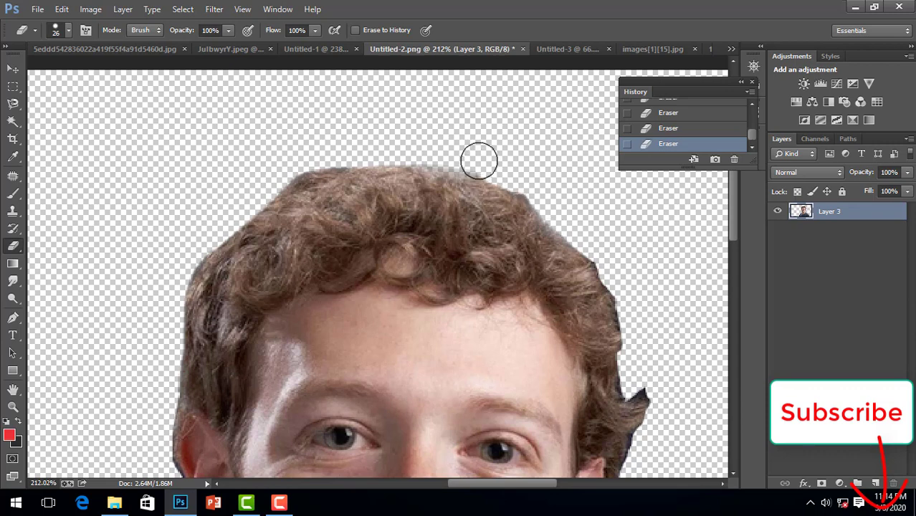
Softly erase the remaining fringe along the top hair, right hair and ear
mouse_move(479, 161)
left_mouse_down()
mouse_move(354, 145)
mouse_move(278, 172)
mouse_move(201, 233)
left_mouse_up()
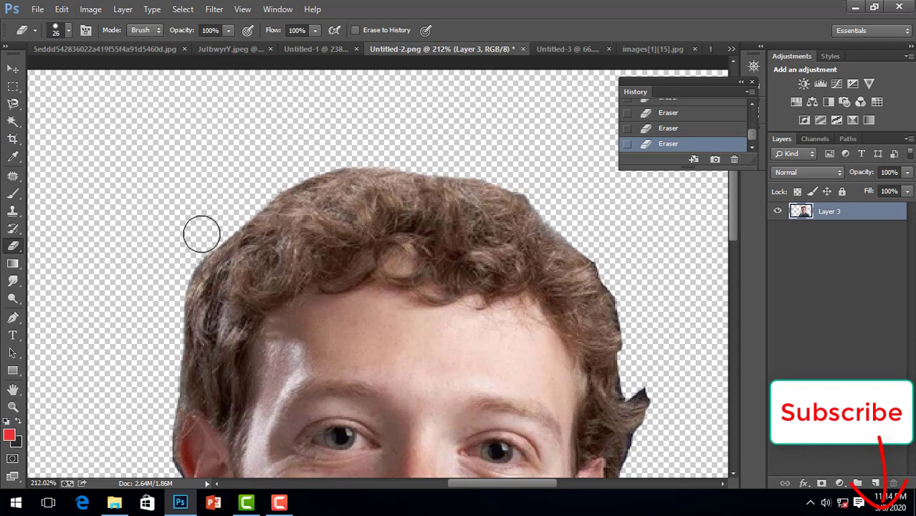
scroll(137, 311, "down", 2)
mouse_move(159, 338)
left_mouse_down()
mouse_move(156, 418)
mouse_move(178, 201)
left_mouse_up()
scroll(602, 283, "down", 2)
scroll(610, 320, "down", 2)
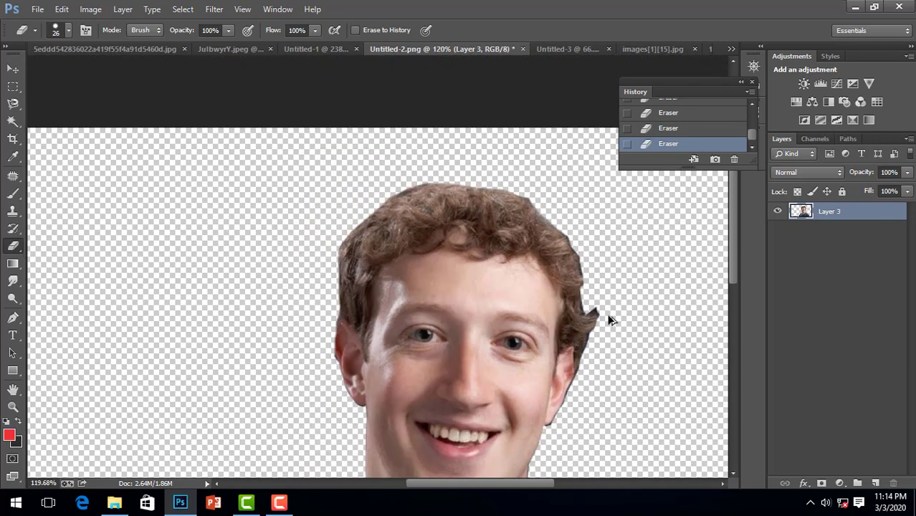
mouse_move(609, 320)
left_mouse_down()
mouse_move(599, 302)
mouse_move(605, 322)
mouse_move(560, 421)
mouse_move(565, 434)
mouse_move(598, 354)
mouse_move(601, 315)
mouse_move(575, 227)
mouse_move(523, 187)
left_mouse_up()
scroll(645, 245, "down", 3)
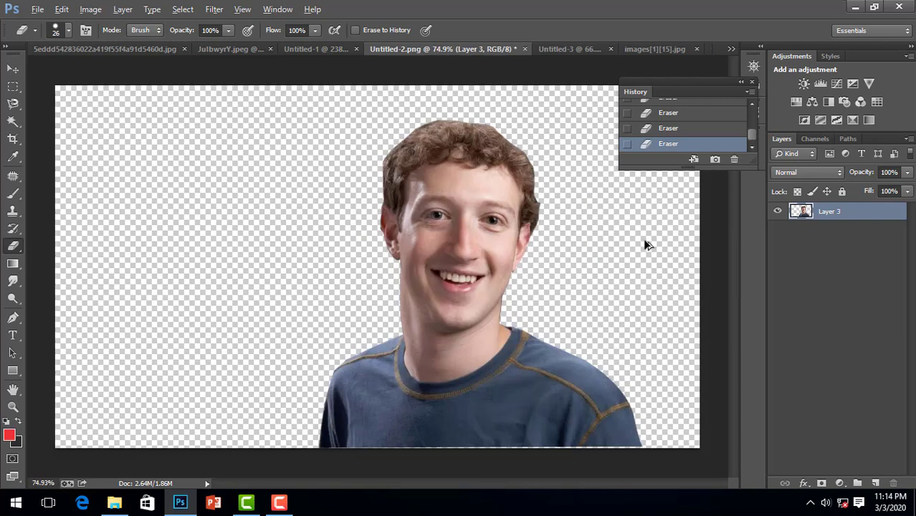
scroll(646, 245, "down", 2)
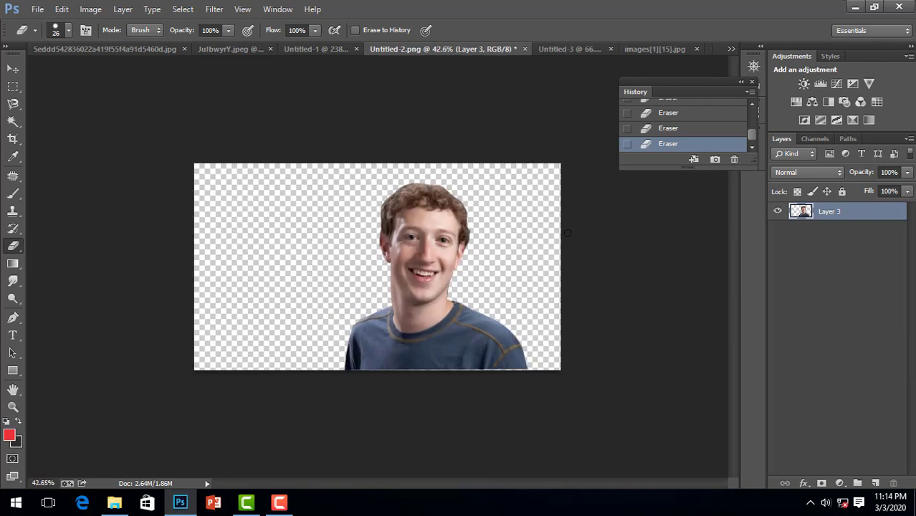
scroll(663, 115, "up", 10)
scroll(674, 115, "up", 2)
Revert Untitled-2.png to its opening snapshot and shift the cartoon boy right and up
left_click(681, 108)
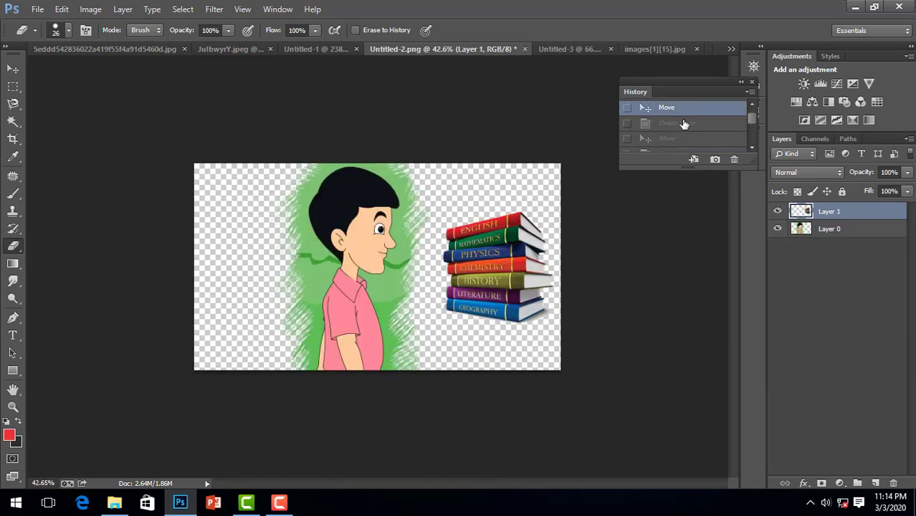
scroll(704, 127, "up", 1)
left_click(706, 109)
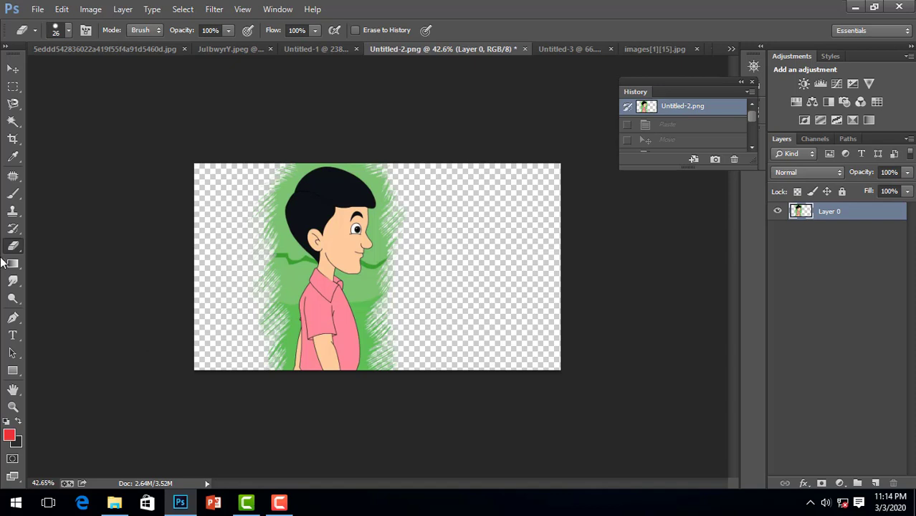
left_click(13, 68)
left_click_drag(289, 342, 382, 305)
Trial-clear a rectangle left of the boy's face, then undo back to the Move state
left_click(13, 86)
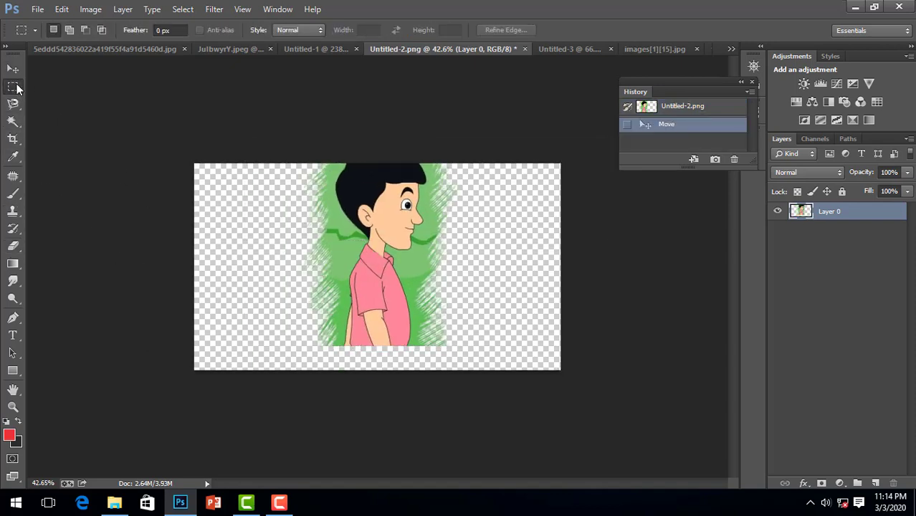
left_click_drag(213, 155, 355, 293)
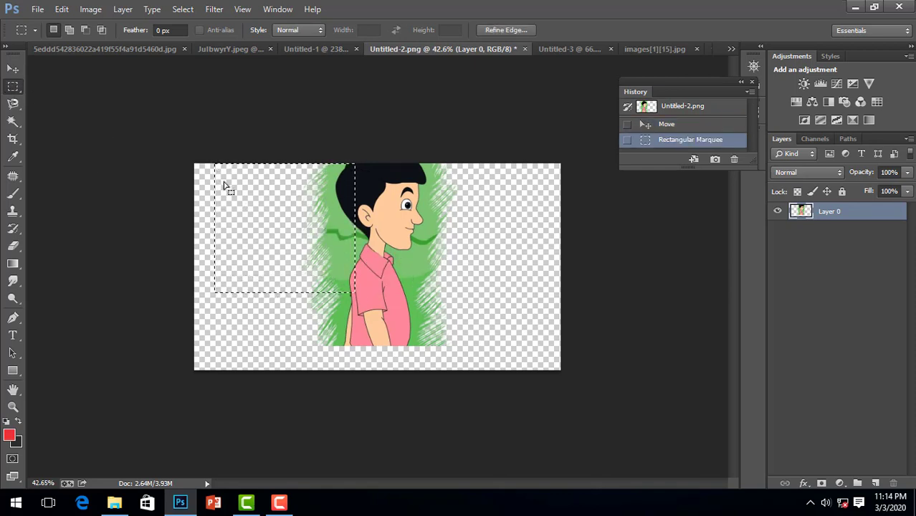
key("Delete")
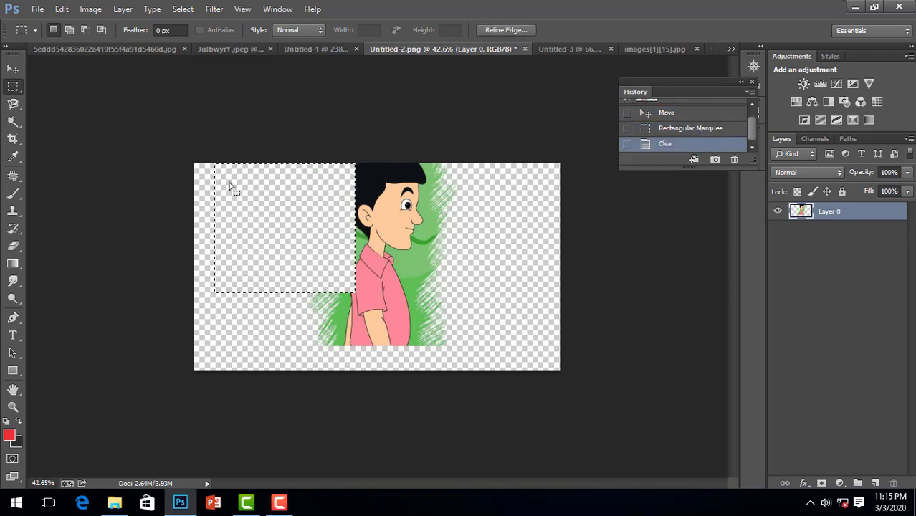
left_click(667, 113)
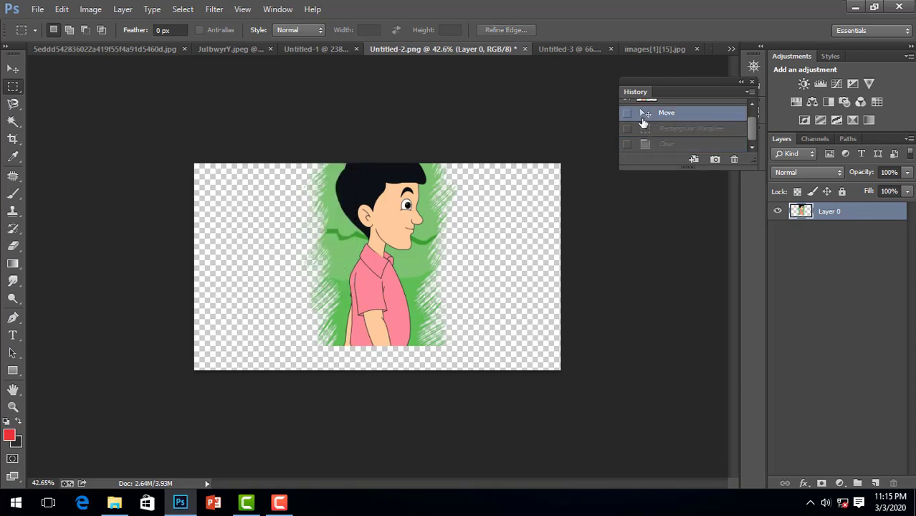
left_click(8, 106)
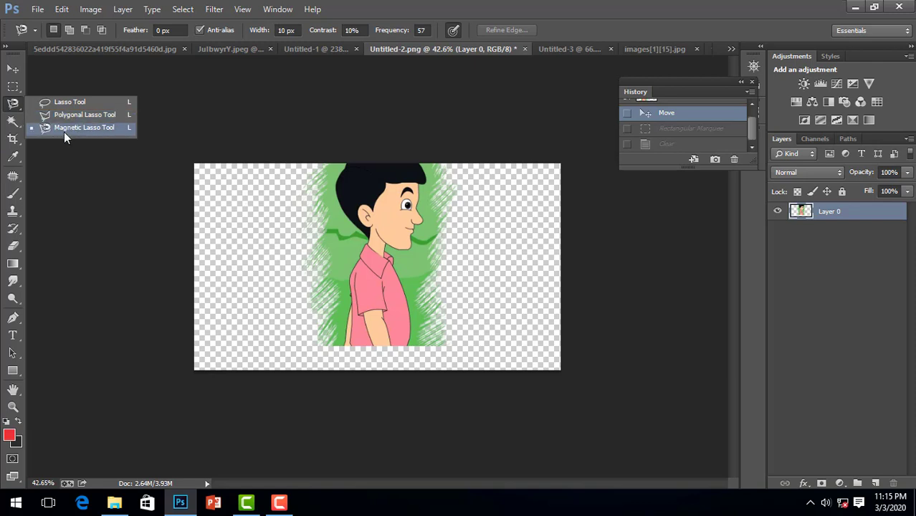
Magic Wand the transparent area around the boy, then revert to the Untitled-2.png snapshot
left_click(12, 121)
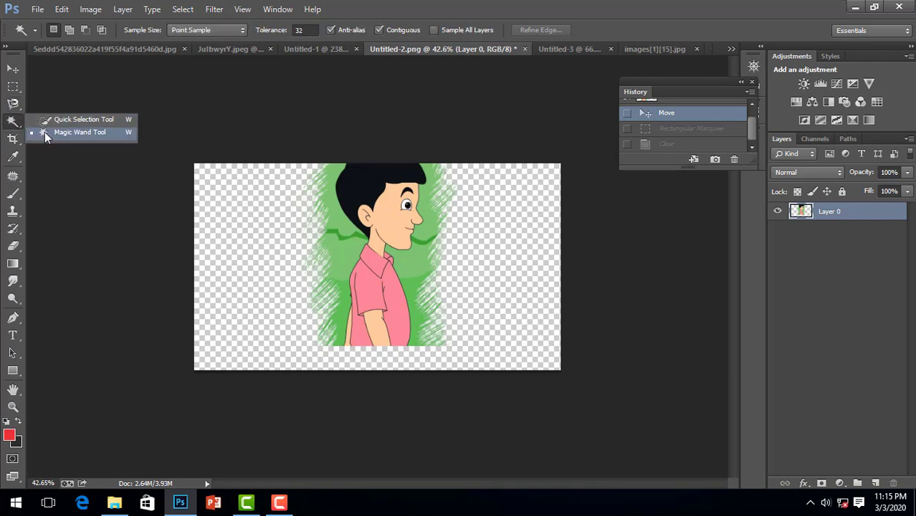
left_click(47, 132)
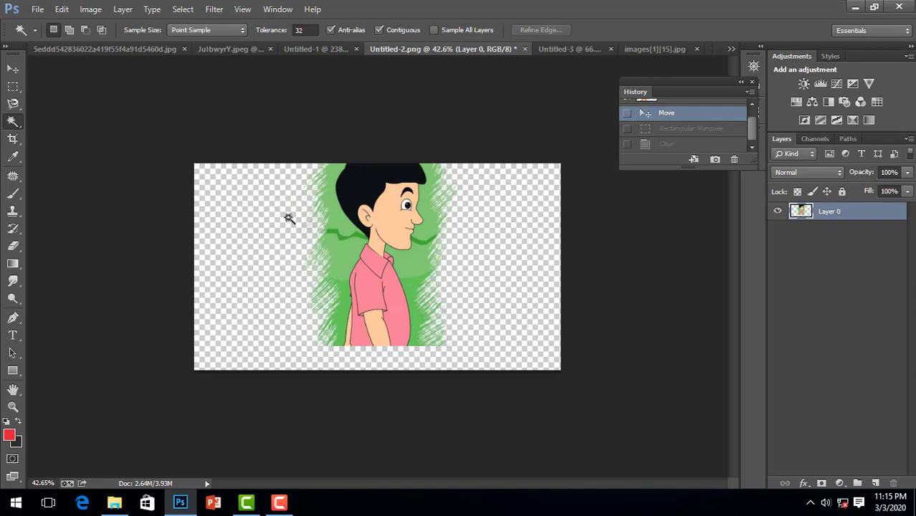
left_click(294, 228)
right_click(301, 237)
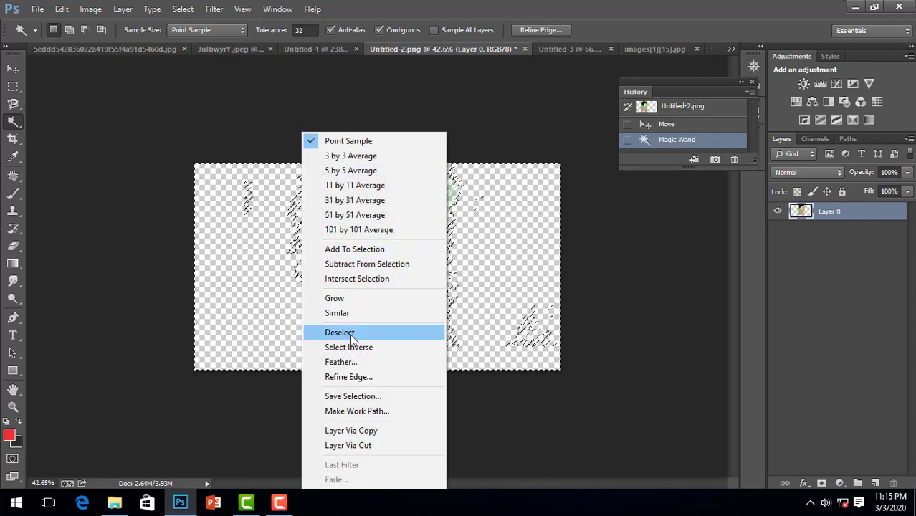
left_click(674, 118)
left_click(674, 106)
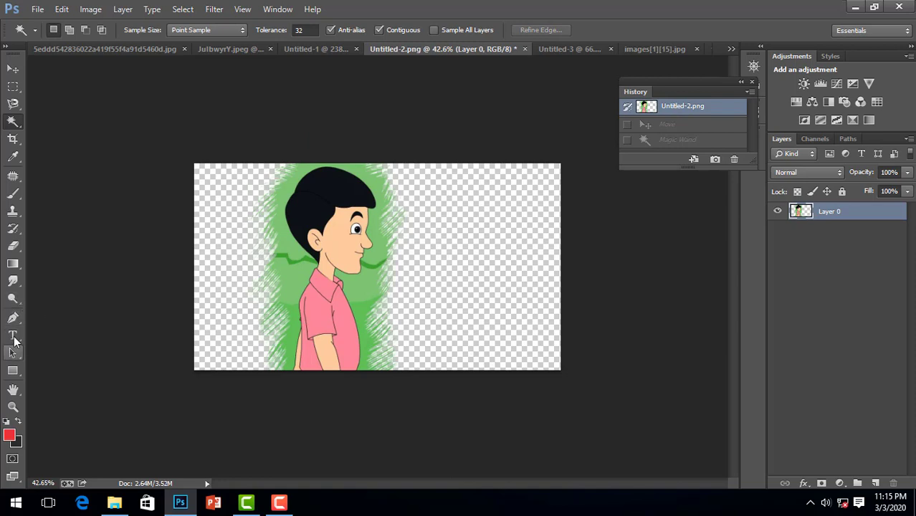
Select the Pen tool and cycle through the open documents to Untitled-1 and the silhouette image
left_click(13, 320)
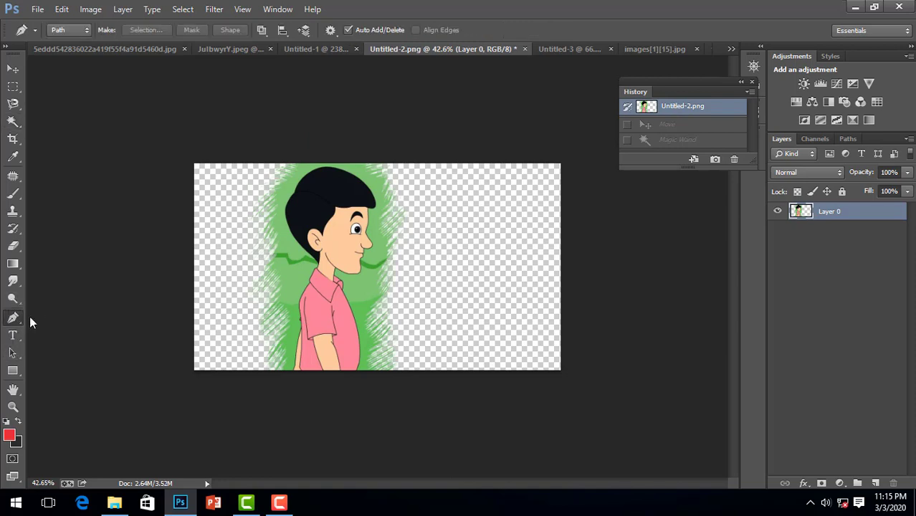
left_click(83, 50)
left_click(303, 48)
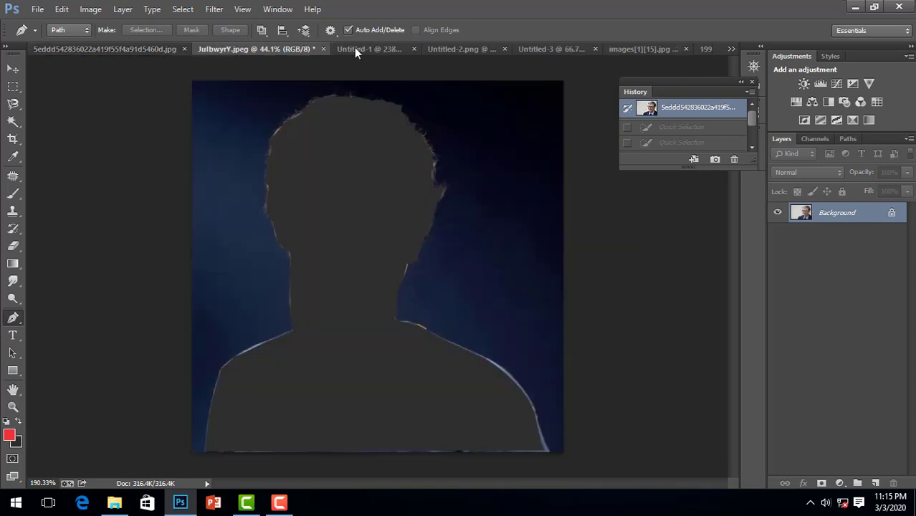
left_click(360, 47)
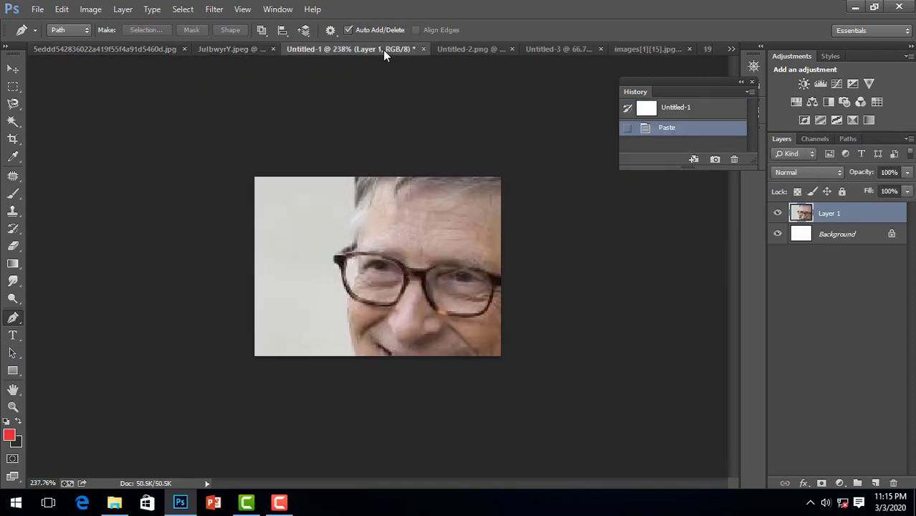
left_click(244, 50)
Close images[1][15].jpg, Untitled-3, Untitled-2.png and the next document without saving
key("ctrl+q")
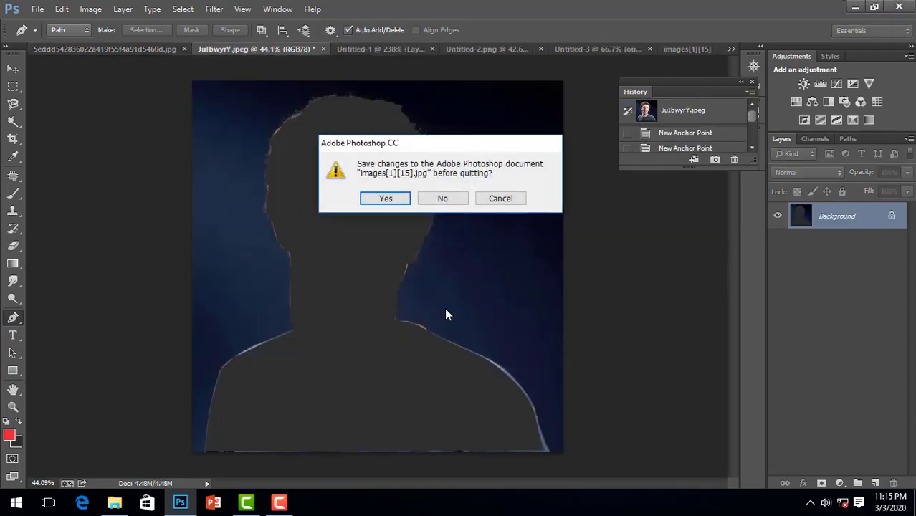
left_click(438, 203)
left_click(439, 202)
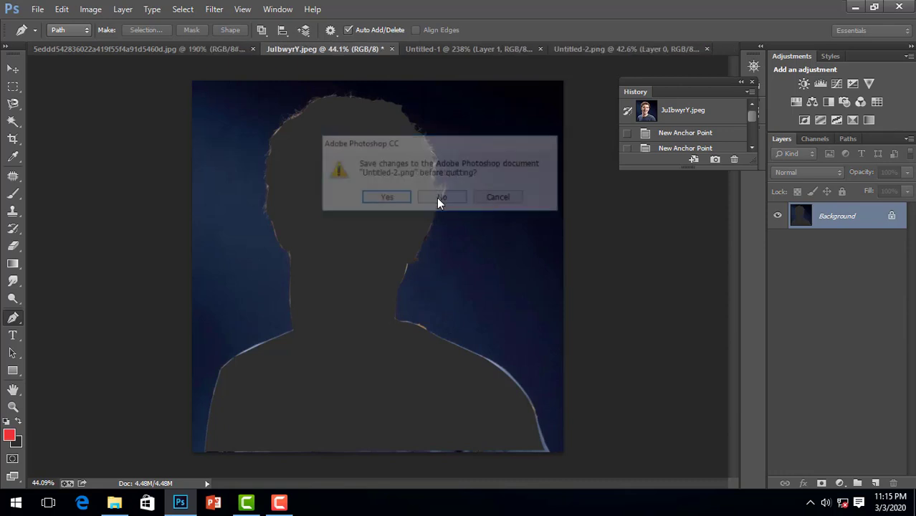
left_click(441, 201)
left_click(440, 202)
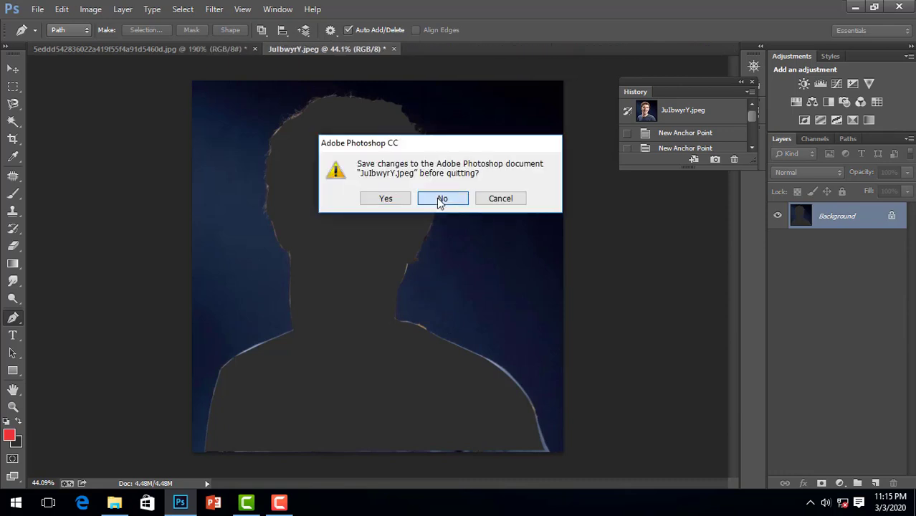